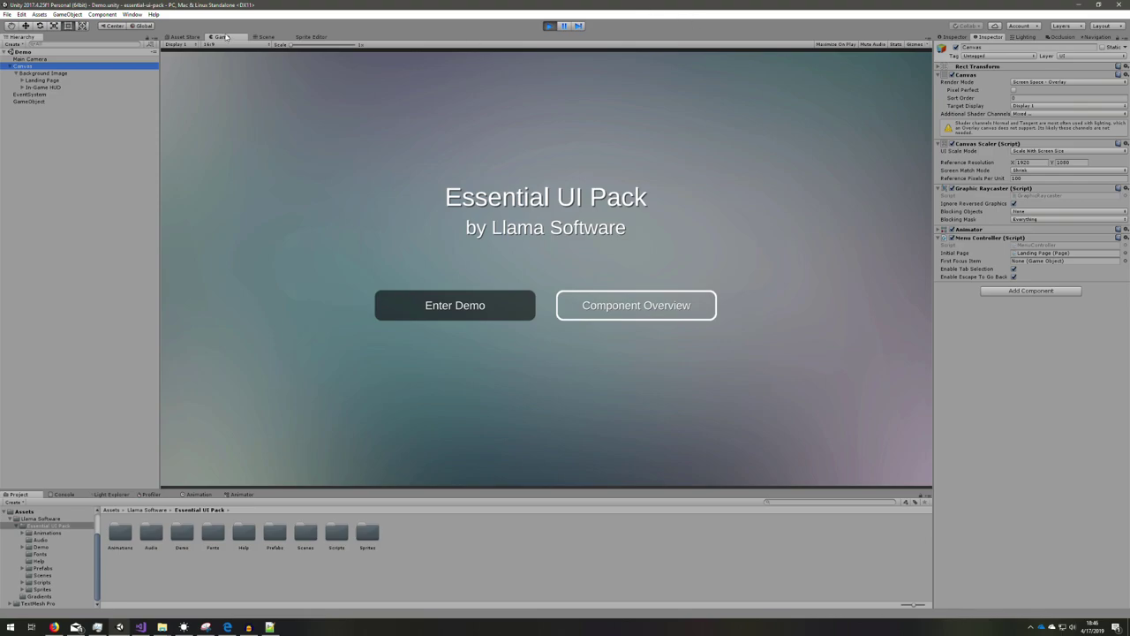
Review the In-Game HUD and Landing Page slide settings, then enter the demo's in-game HUD.
left_click(48, 87)
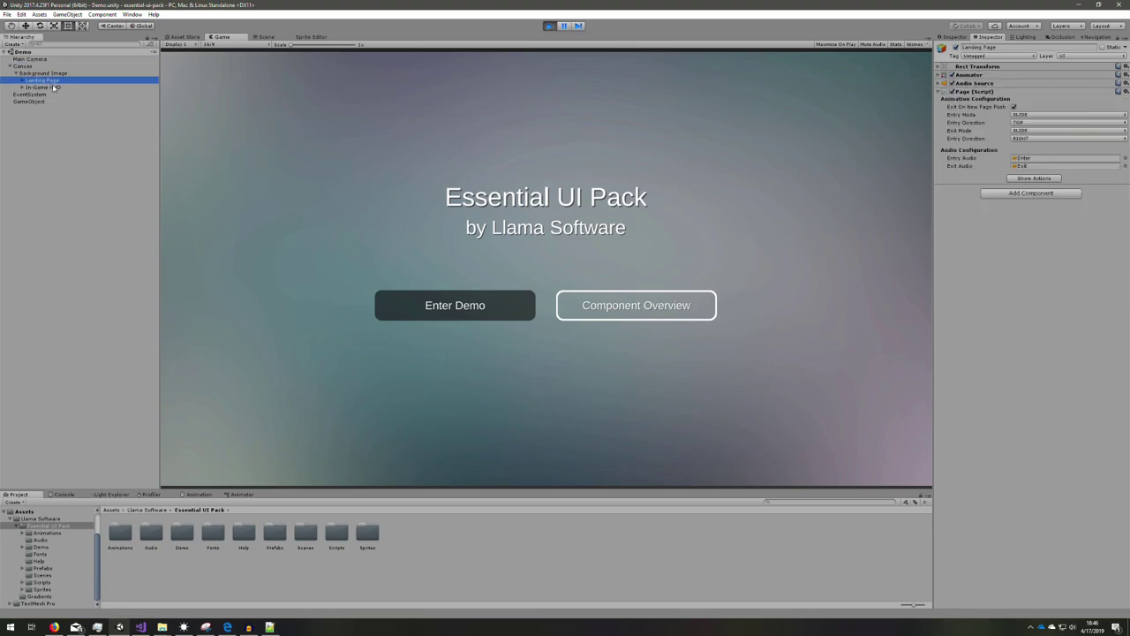
left_click(59, 80)
left_click(423, 314)
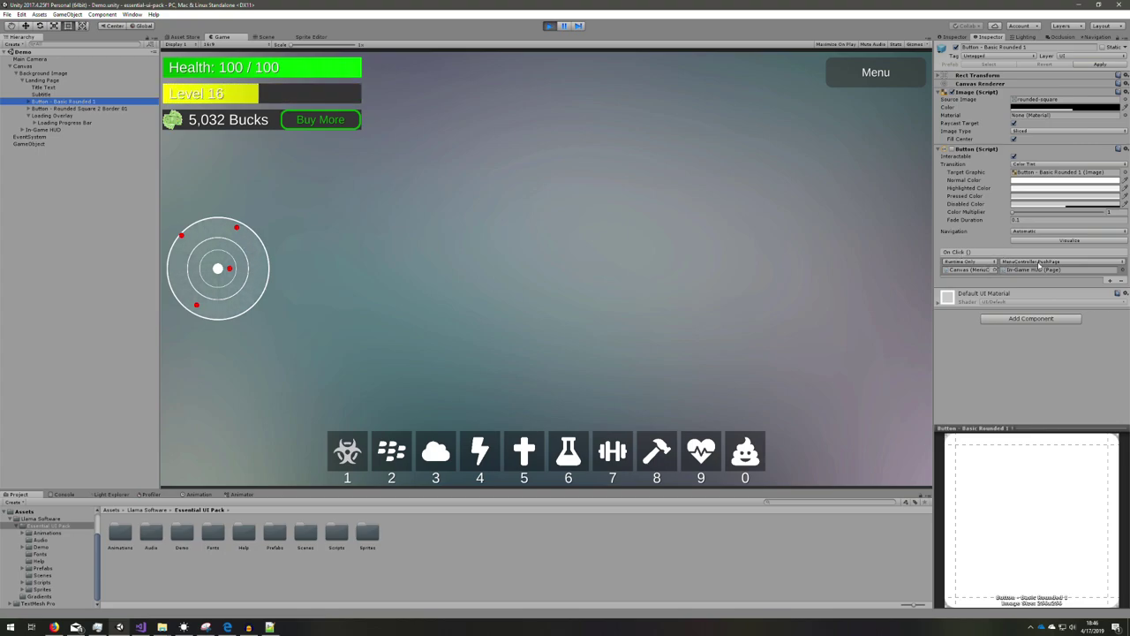
Compare the Canvas, In-Game HUD and Landing Page settings in the Inspector.
double_click(971, 270)
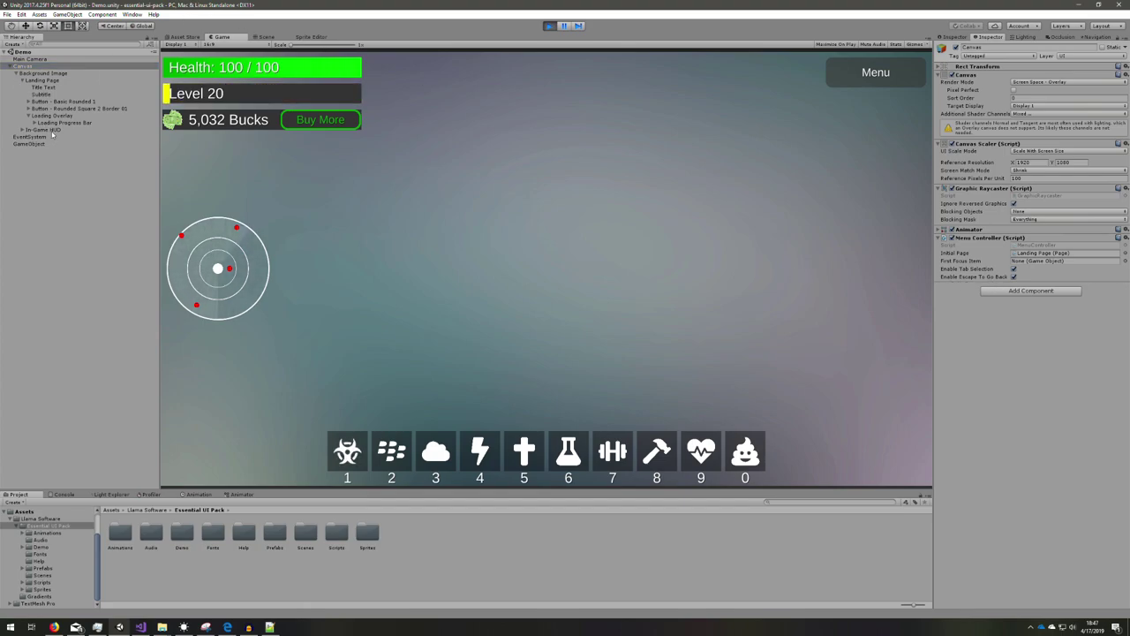
left_click(44, 128)
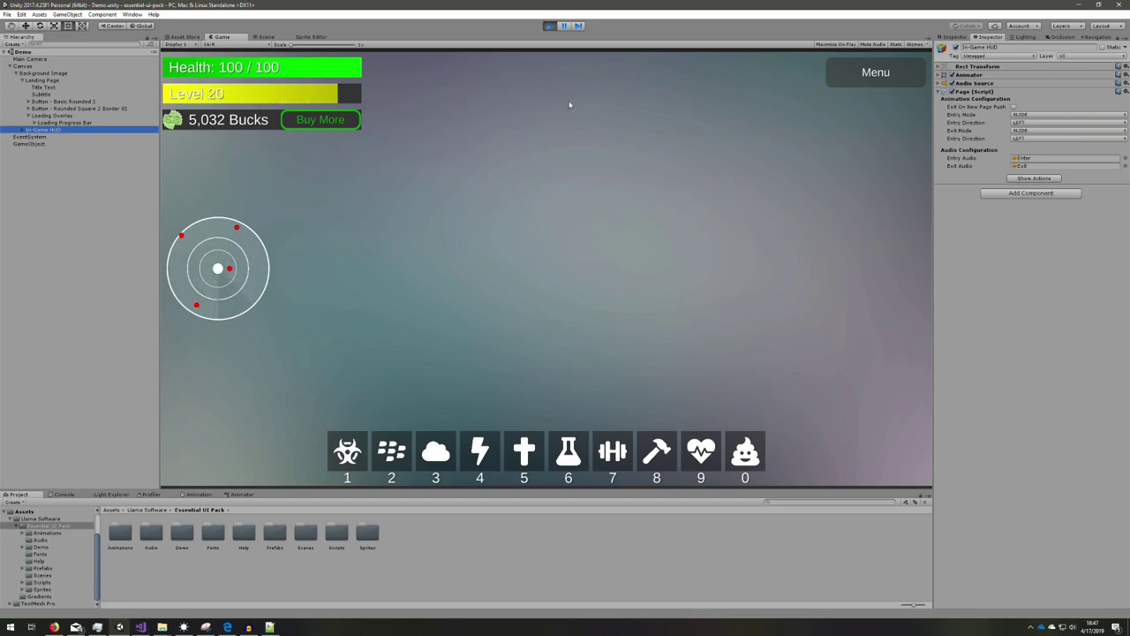
left_click(44, 80)
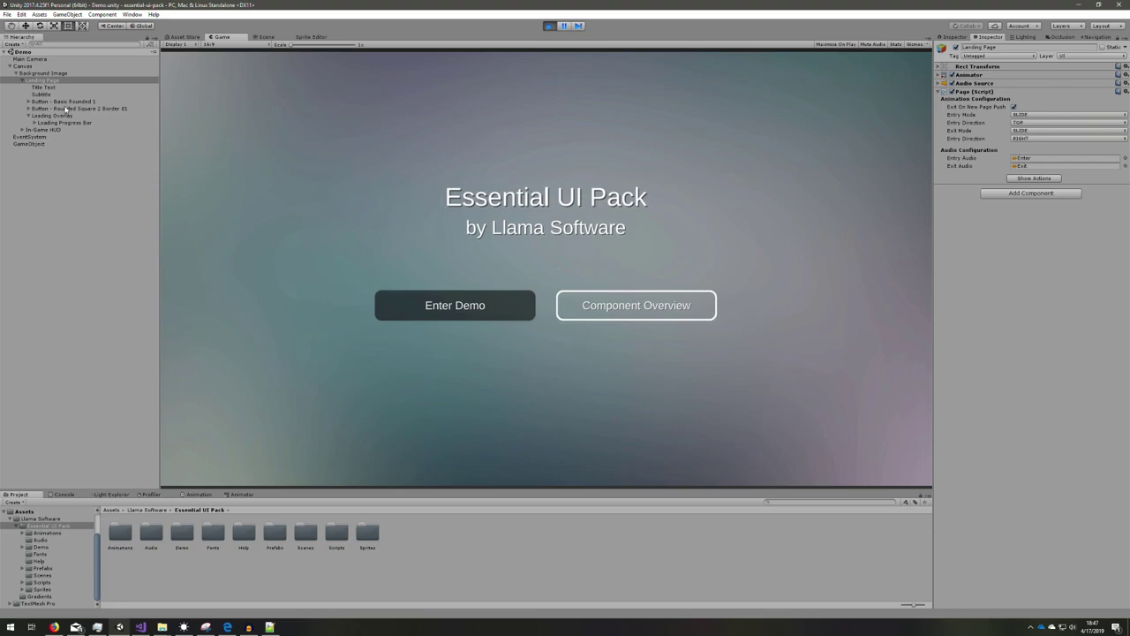
Enter the demo, inspect Menu Button and Menu Background, and bring up the Menu page.
left_click(436, 310)
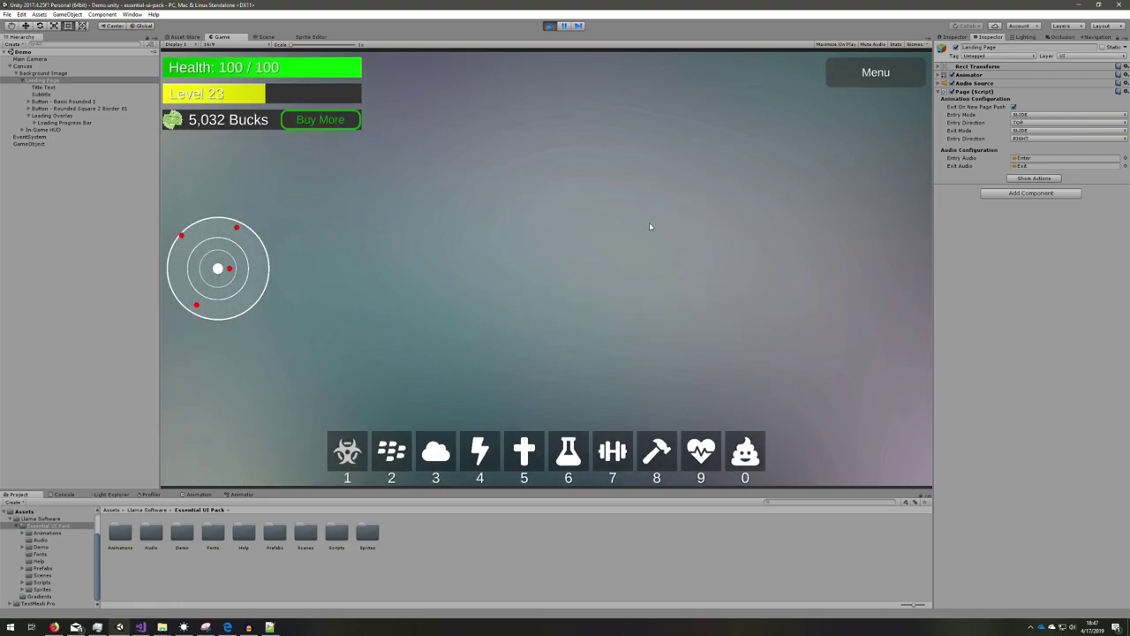
left_click(49, 115)
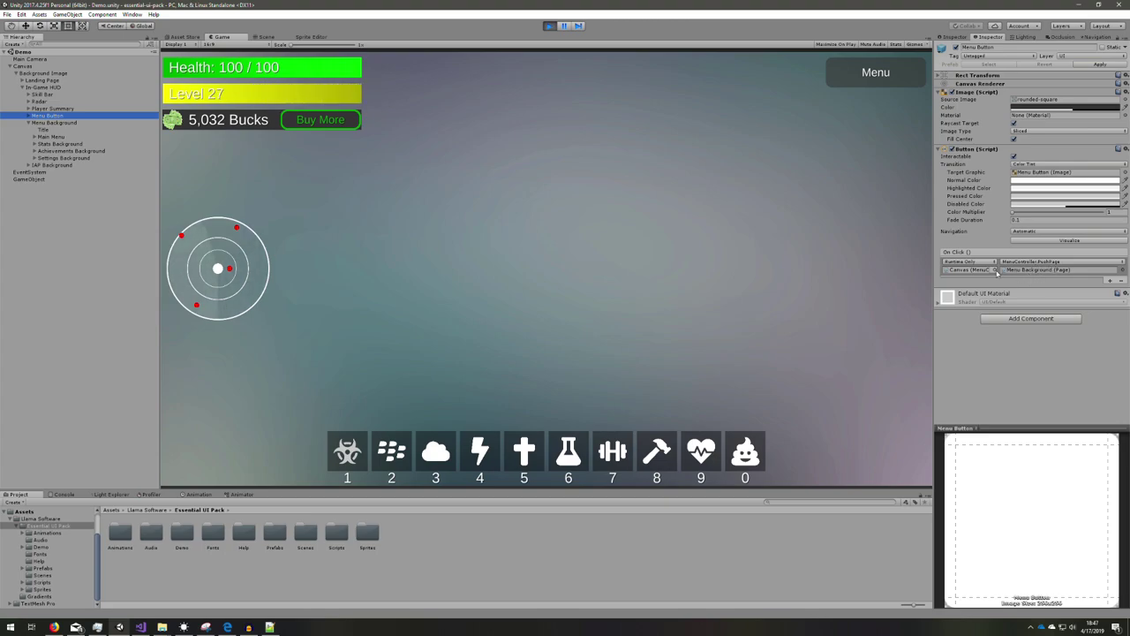
double_click(999, 270)
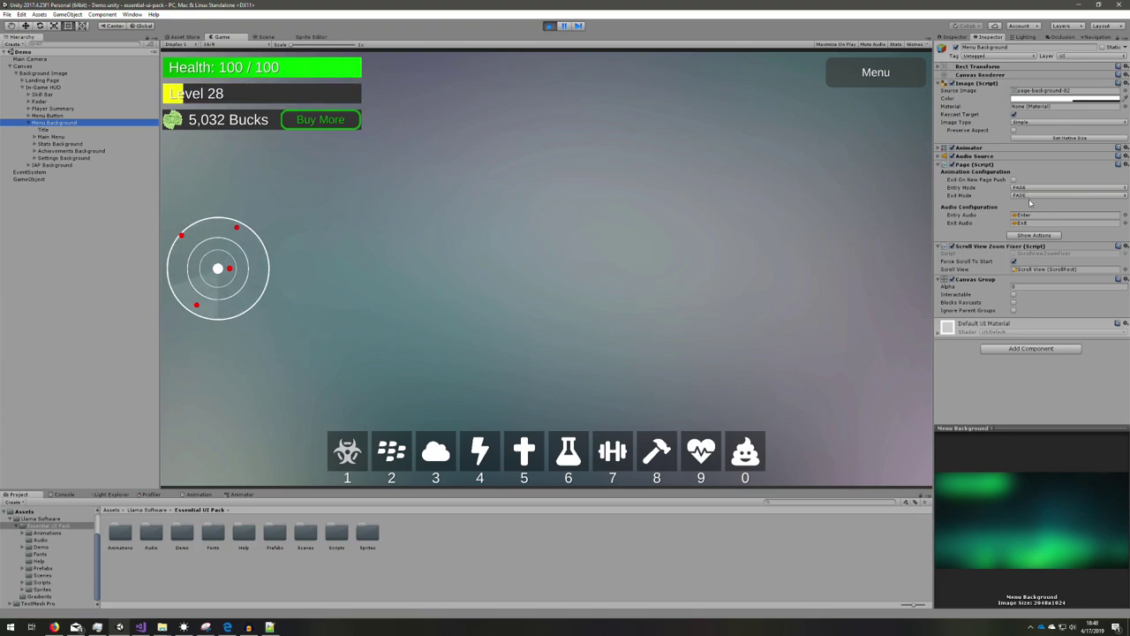
left_click(873, 74)
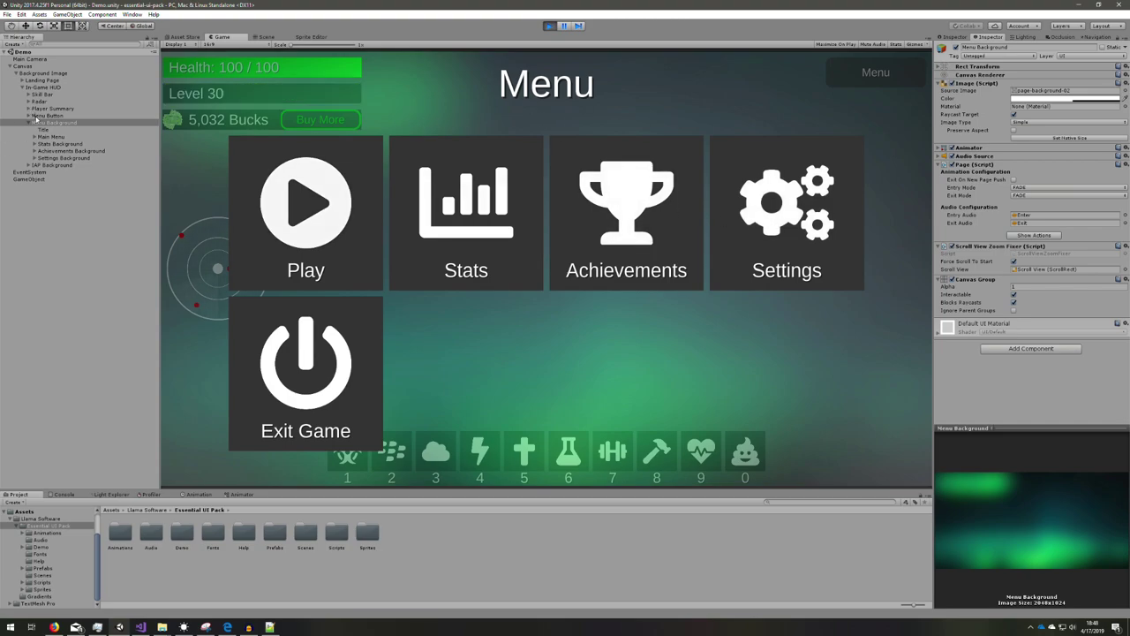
Inspect Settings Background's slide settings, visit the Settings page, and return to the Menu.
left_click(63, 157)
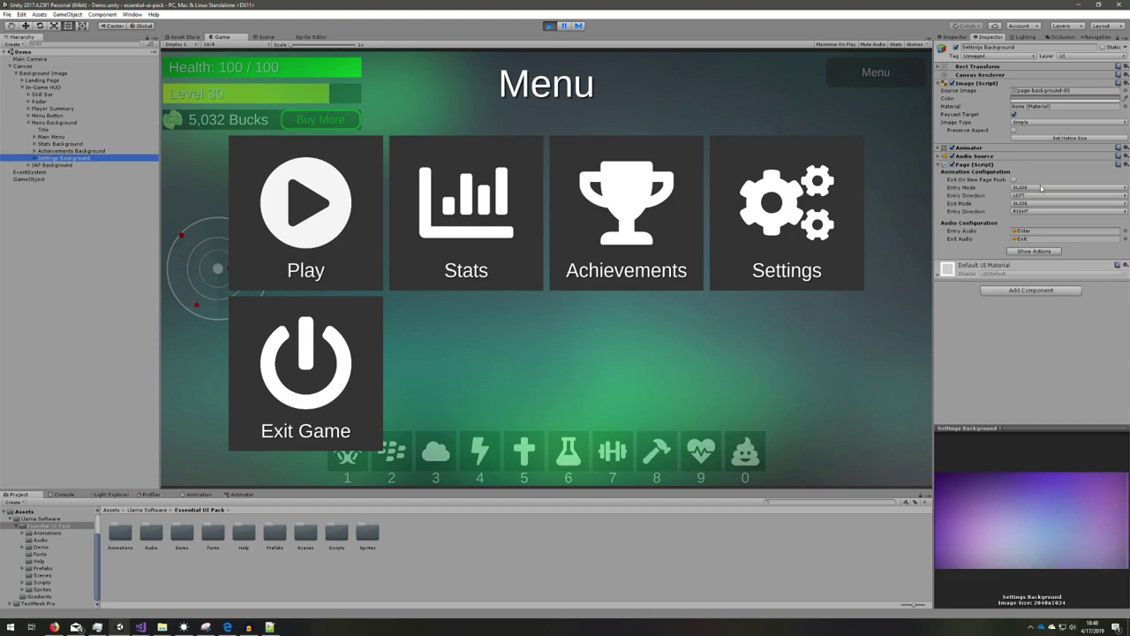
left_click(810, 226)
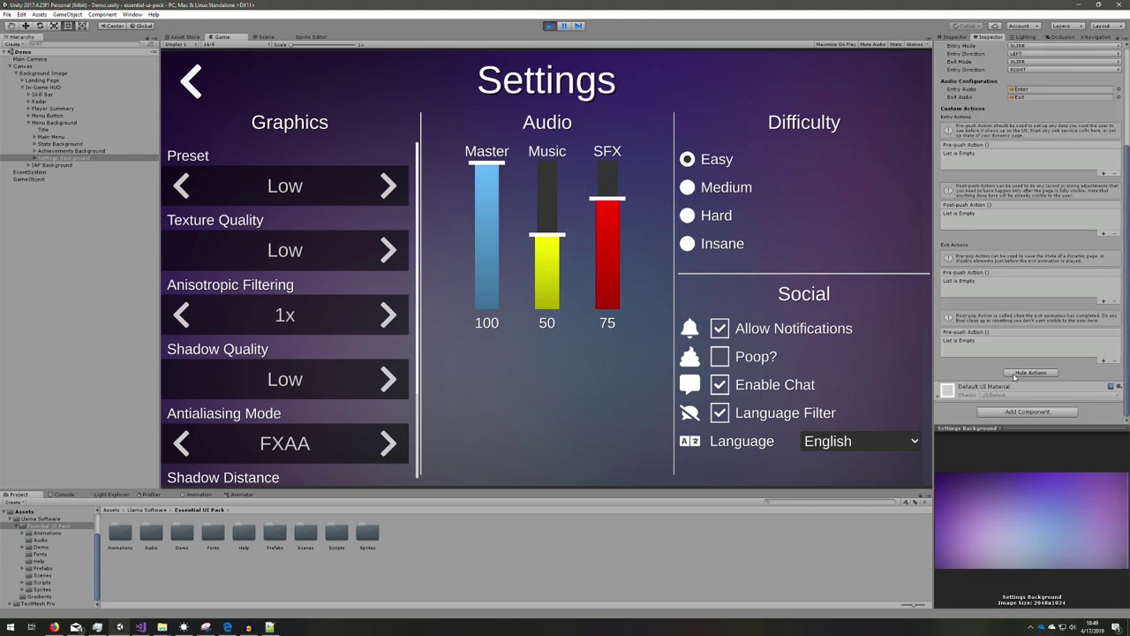
left_click(196, 90)
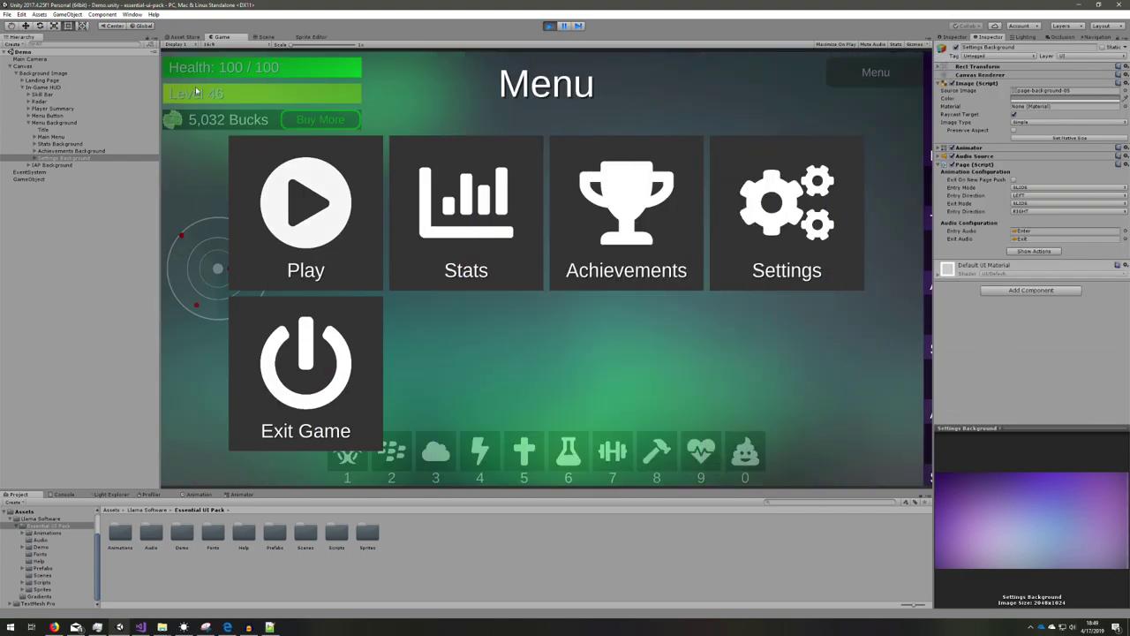
Keep Settings Background's entry and exit modes on SLIDE and locate its Page animator controller.
left_click(1021, 188)
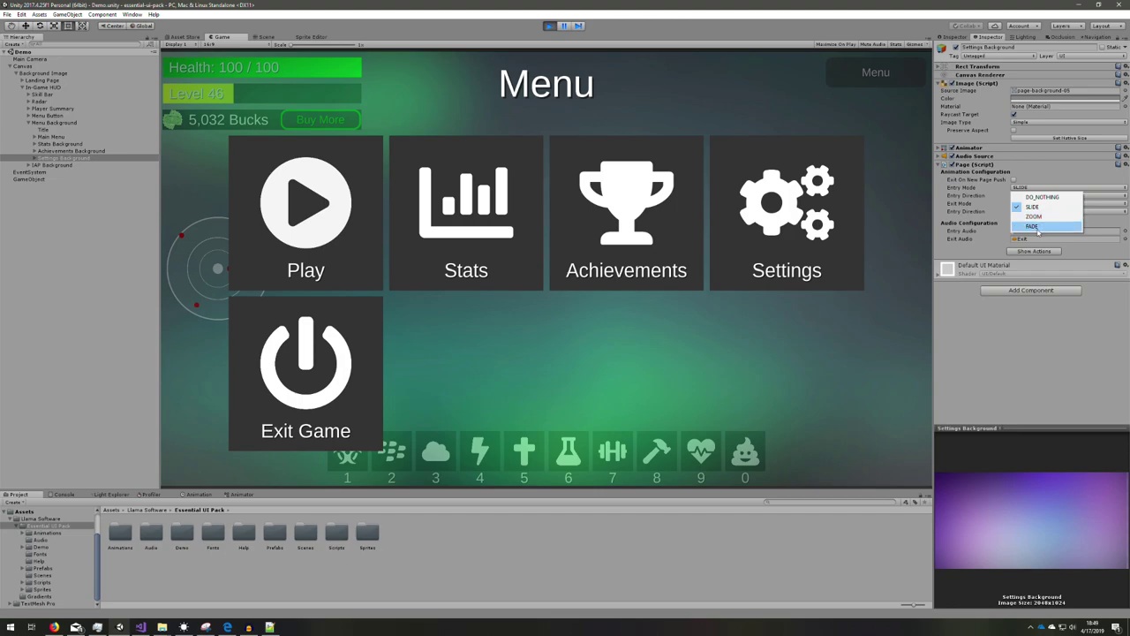
left_click(1034, 207)
left_click(1042, 203)
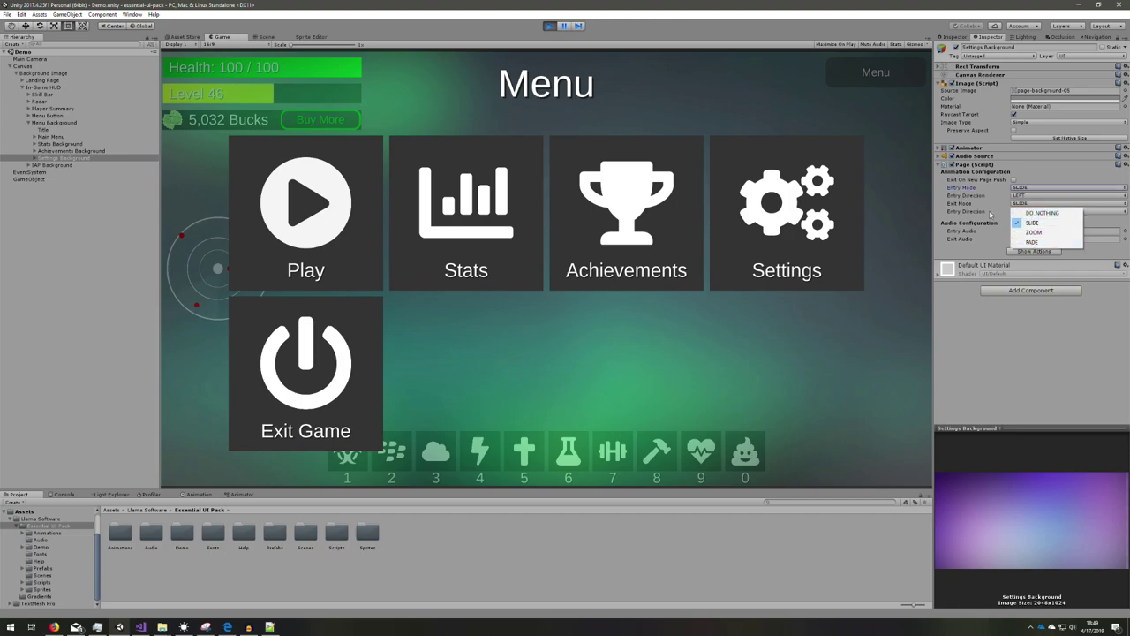
left_click(1037, 197)
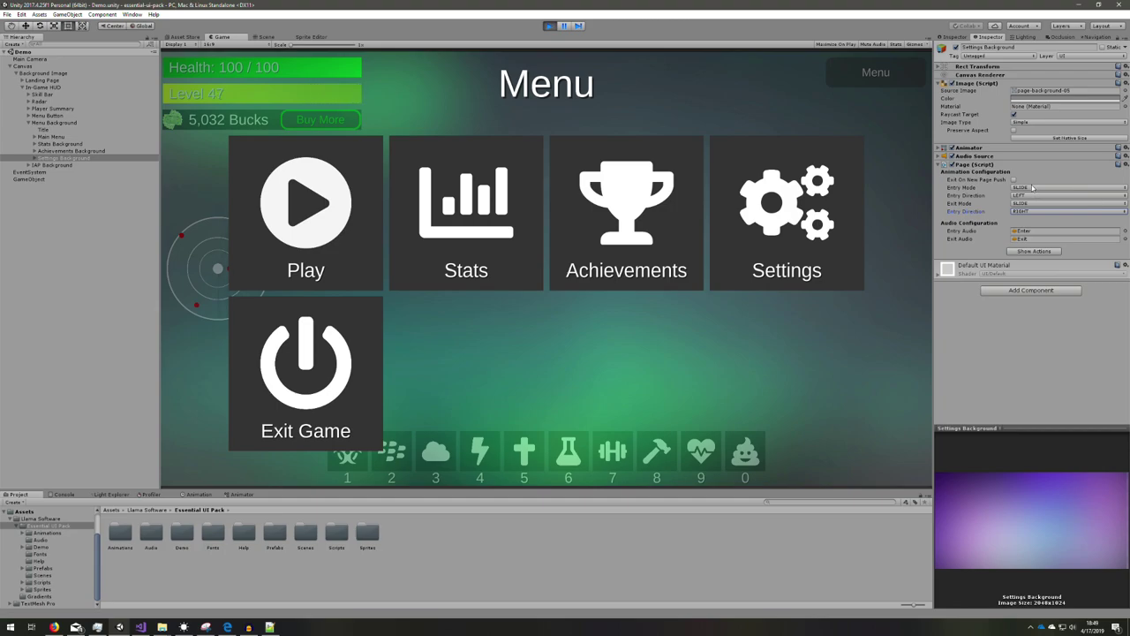
left_click(1032, 198)
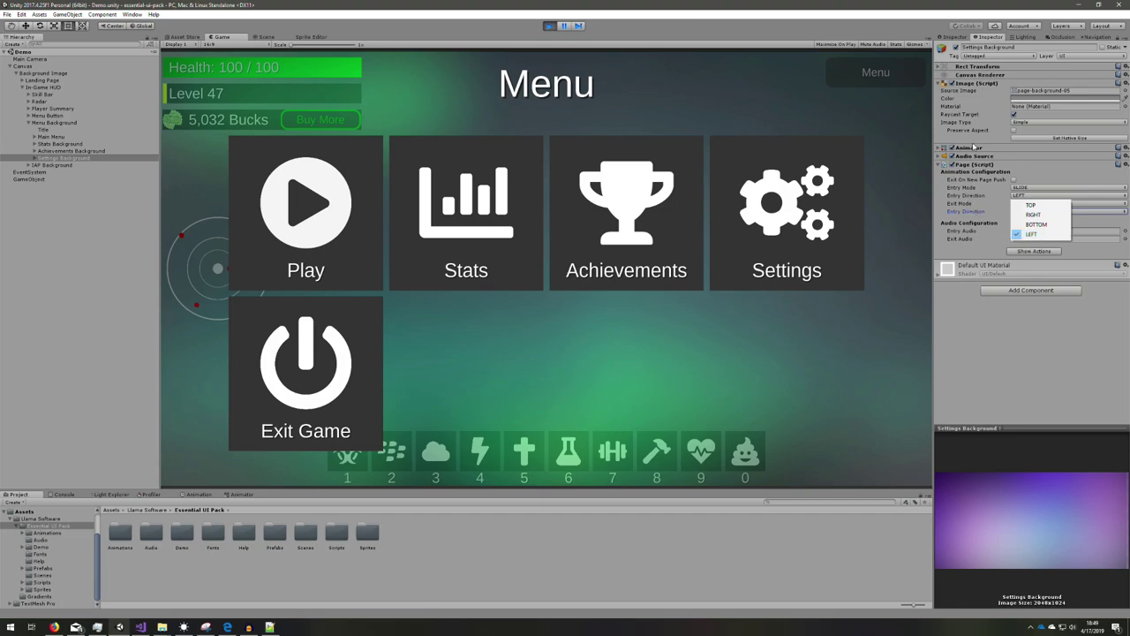
left_click(971, 148)
left_click(1022, 156)
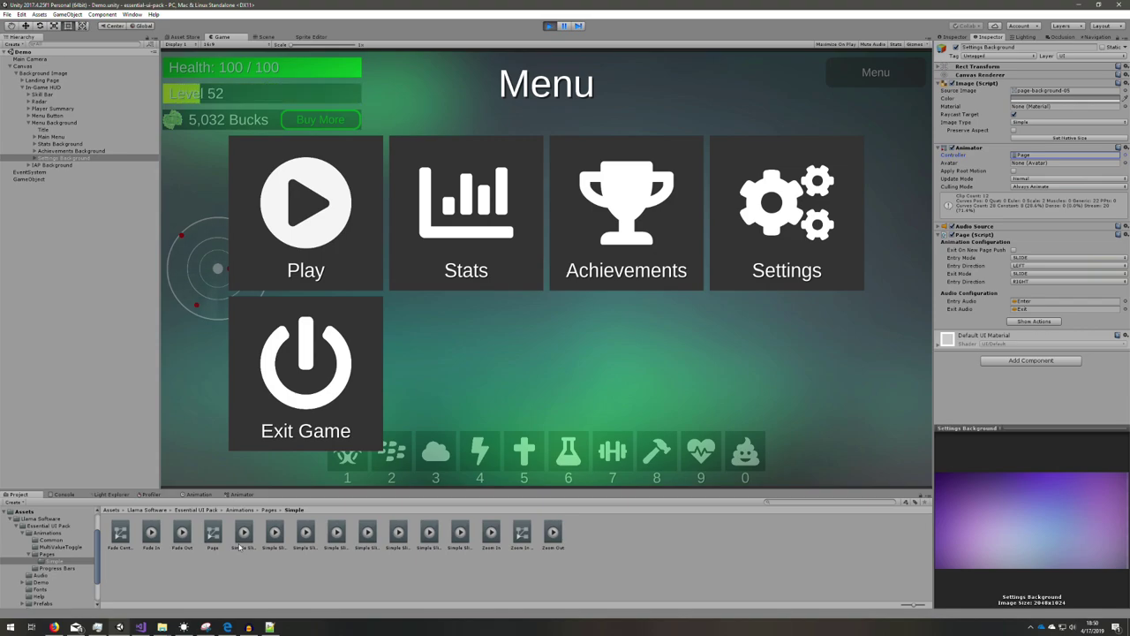
Show the Page (Script) Custom Actions lists, scroll through them, then hide them.
left_click(1028, 320)
scroll(1023, 373, "down", 5)
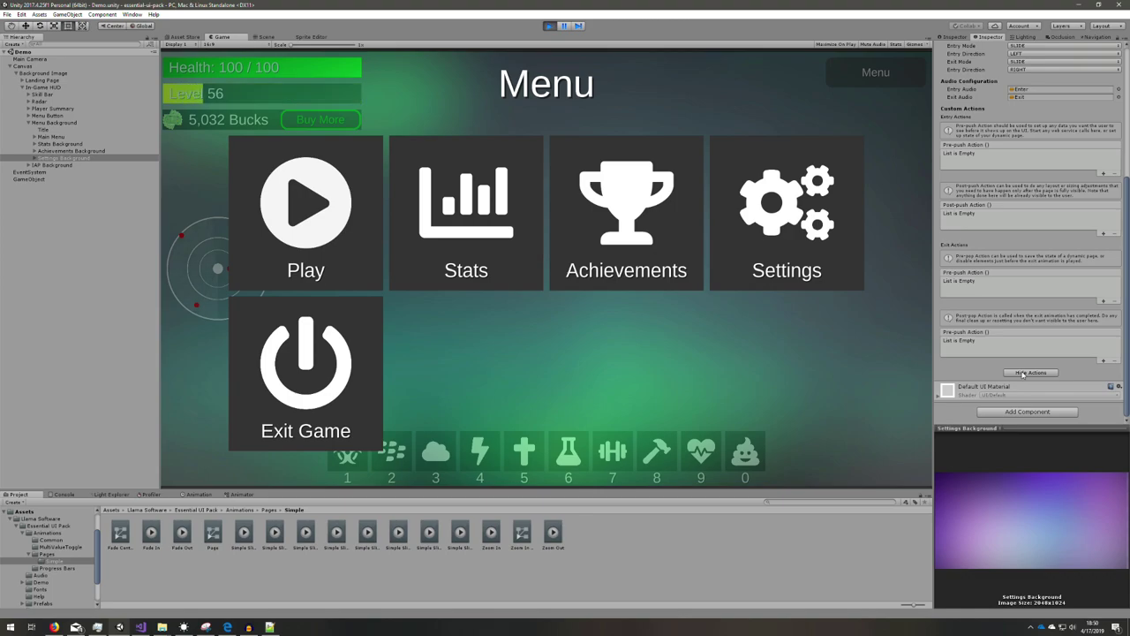
left_click(1022, 373)
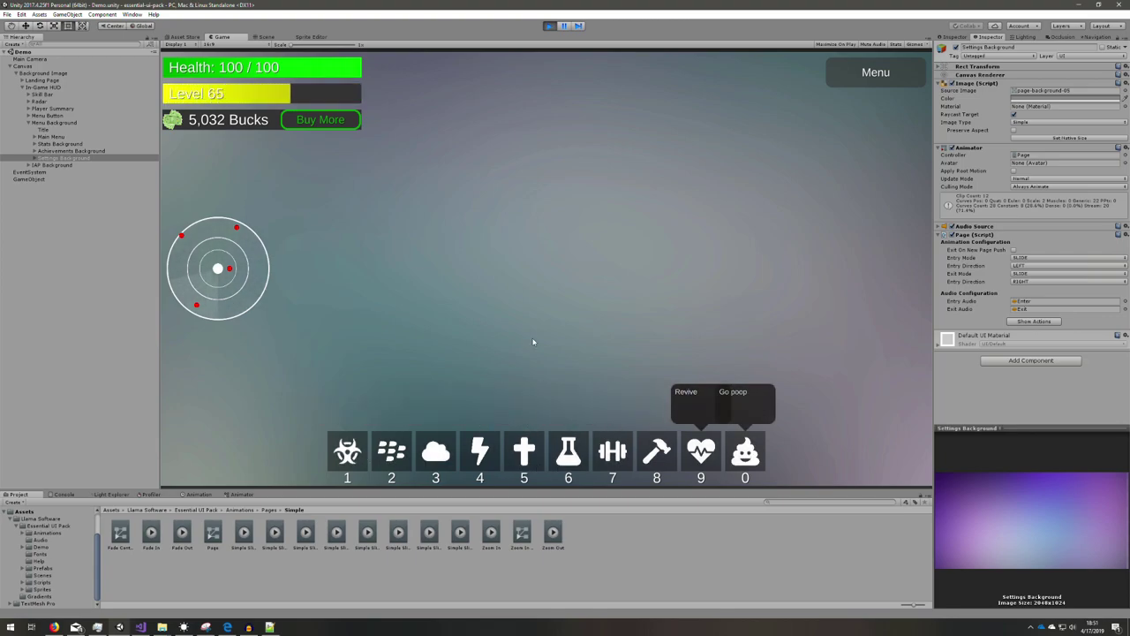
Open and close the Bucks Shop, then go through the Menu to the Settings page.
left_click(339, 125)
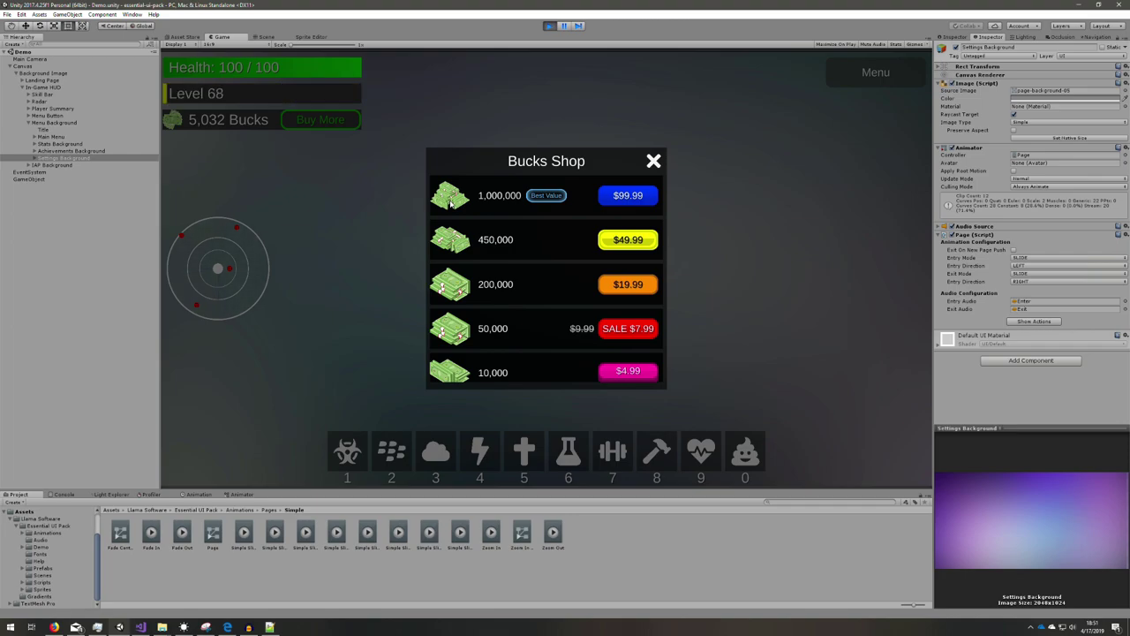
left_click(655, 161)
left_click(876, 74)
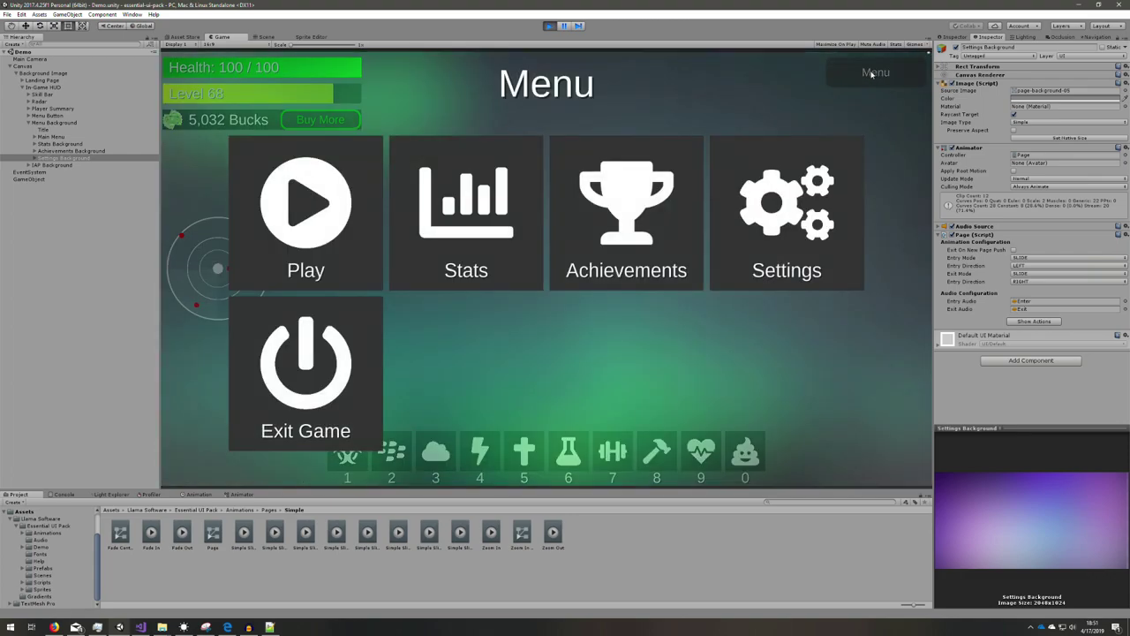
left_click(733, 233)
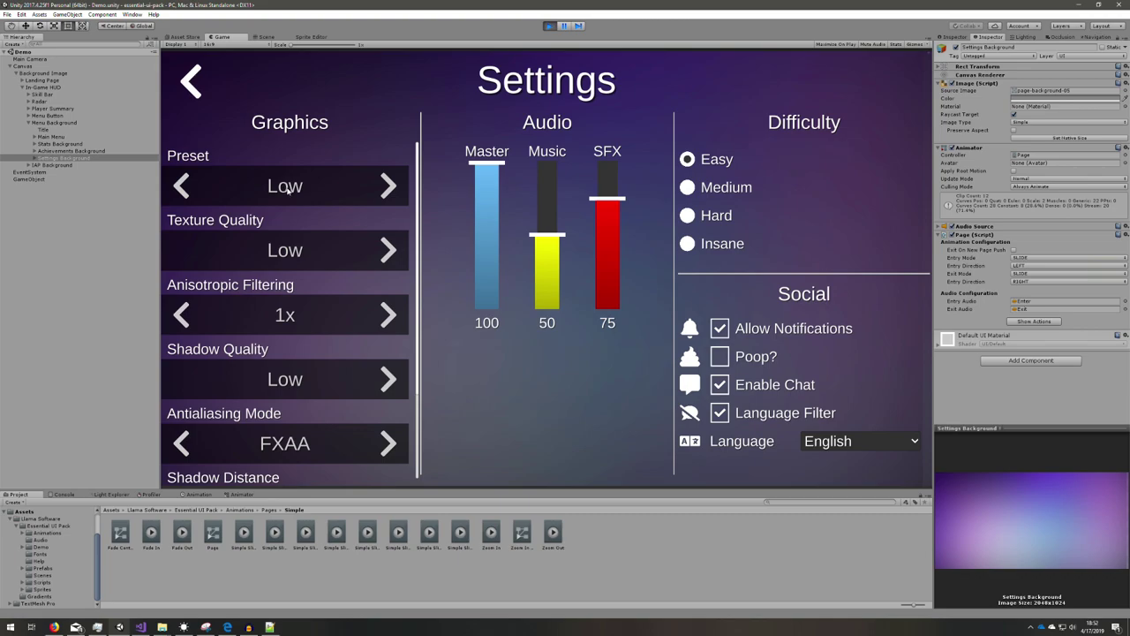
Cycle the graphics Preset through its values back to Low and raise Texture Quality to High.
key("Right")
key("Right")
key("Left")
key("Left")
left_click(375, 184)
left_click(377, 189)
left_click(379, 192)
left_click(380, 194)
left_click(379, 195)
left_click(386, 250)
left_click(386, 250)
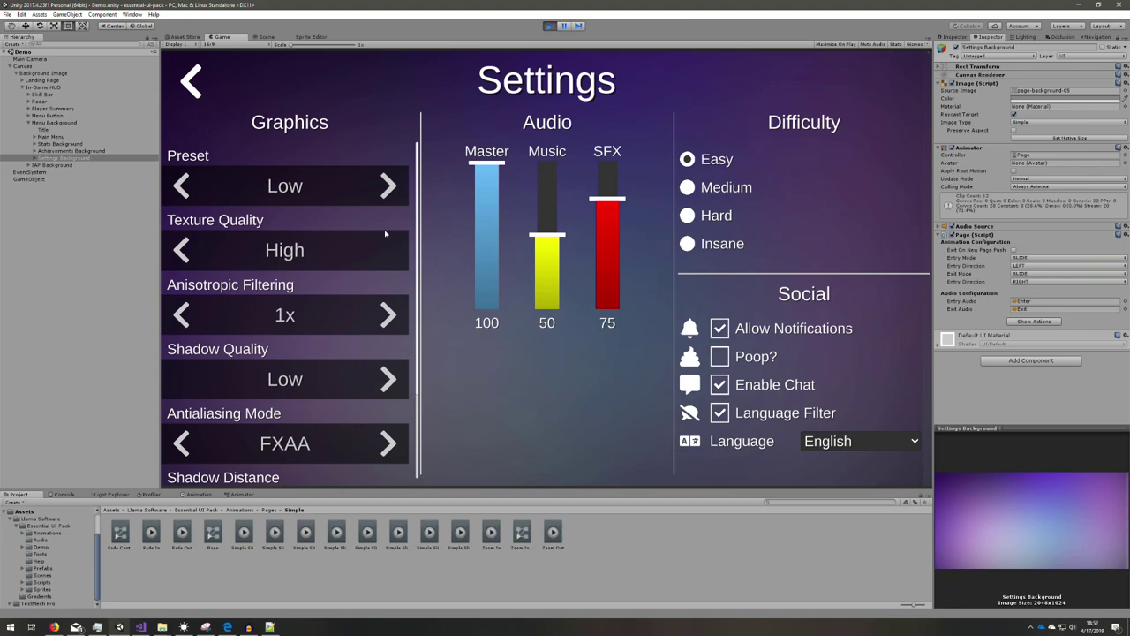
Set Master volume to 48, Shadow Distance to 64 and Field of View to 80.
left_click_drag(491, 163, 491, 237)
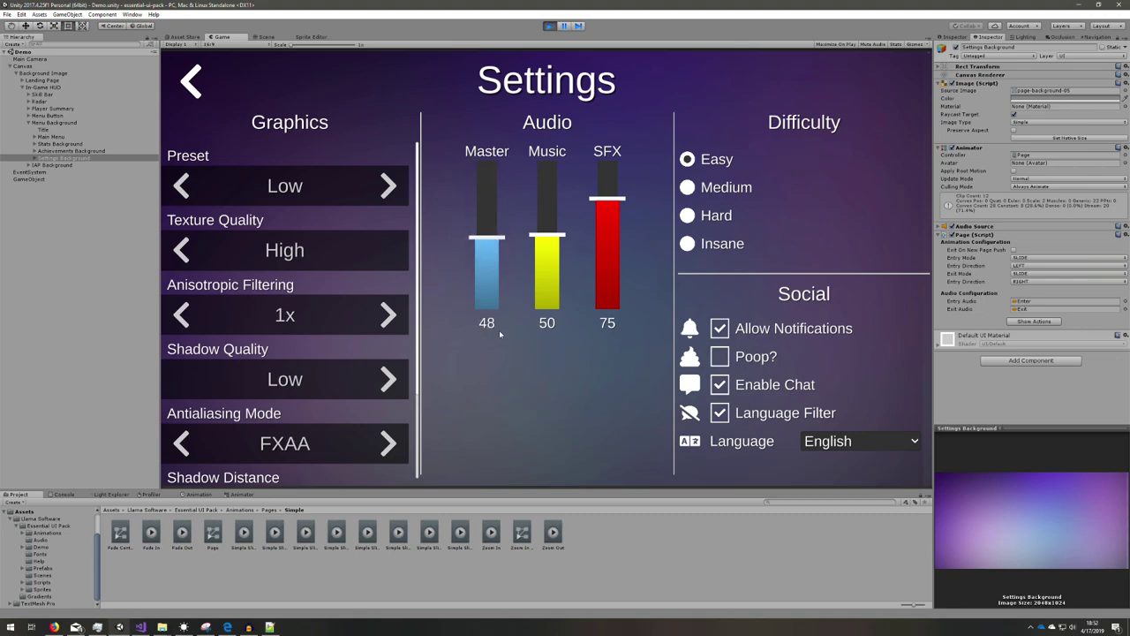
left_click_drag(415, 292, 429, 409)
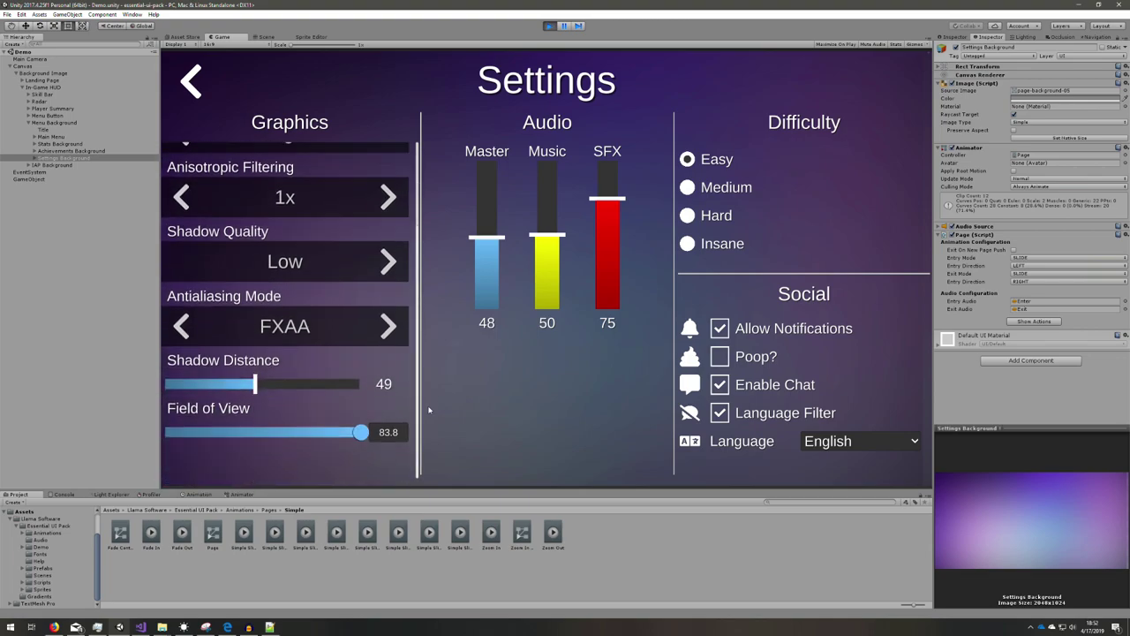
left_click_drag(254, 385, 285, 385)
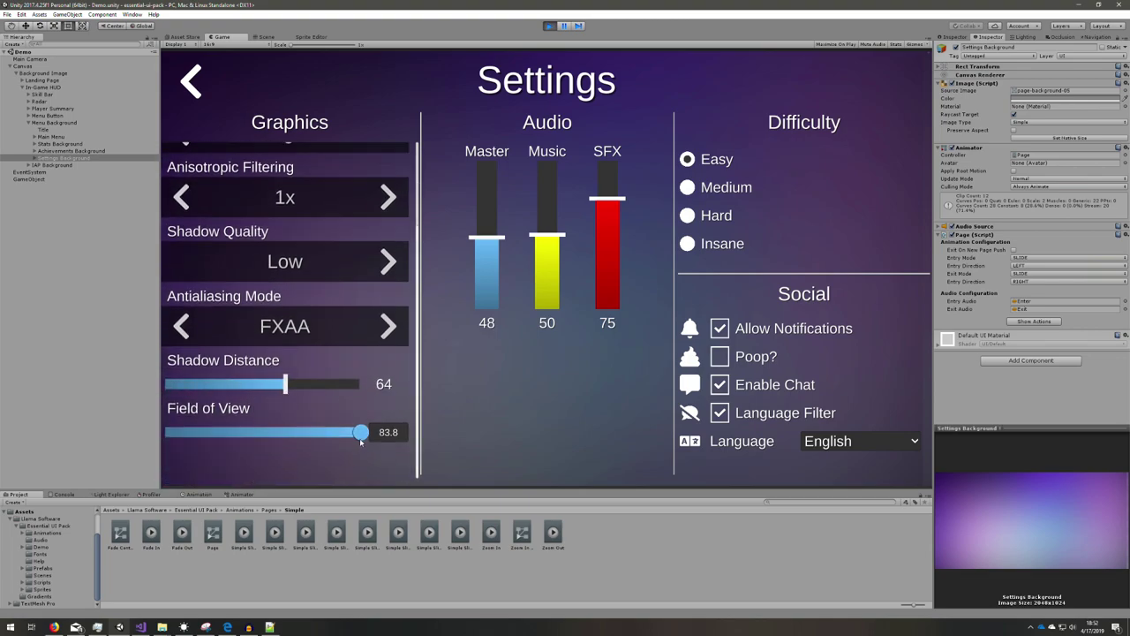
left_click_drag(361, 432, 212, 432)
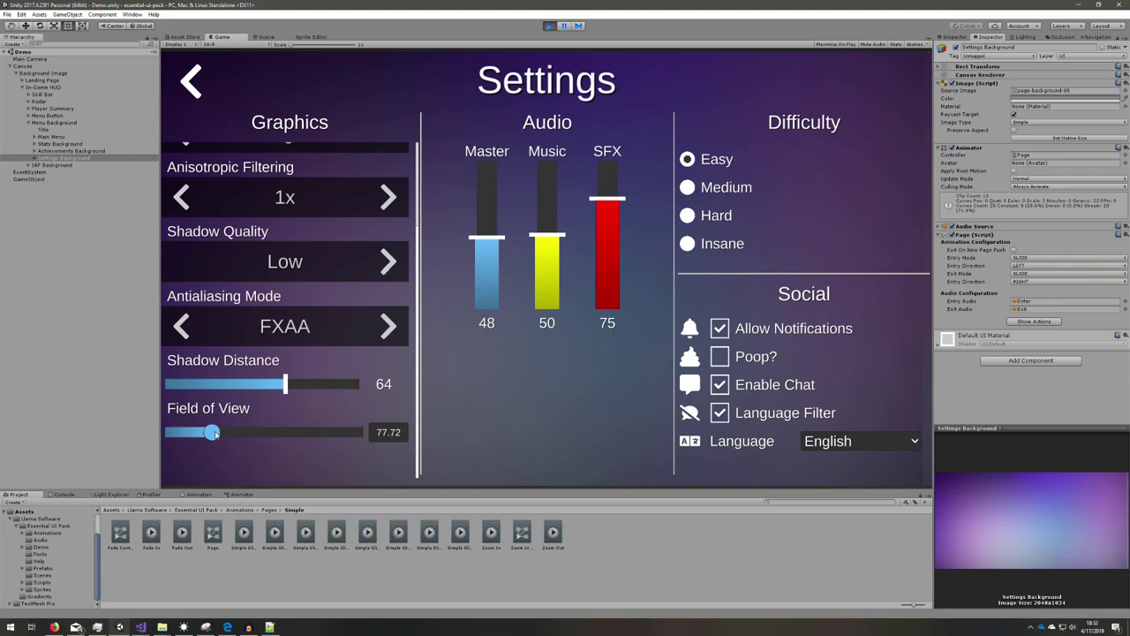
left_click_drag(215, 433, 308, 431)
left_click(388, 431)
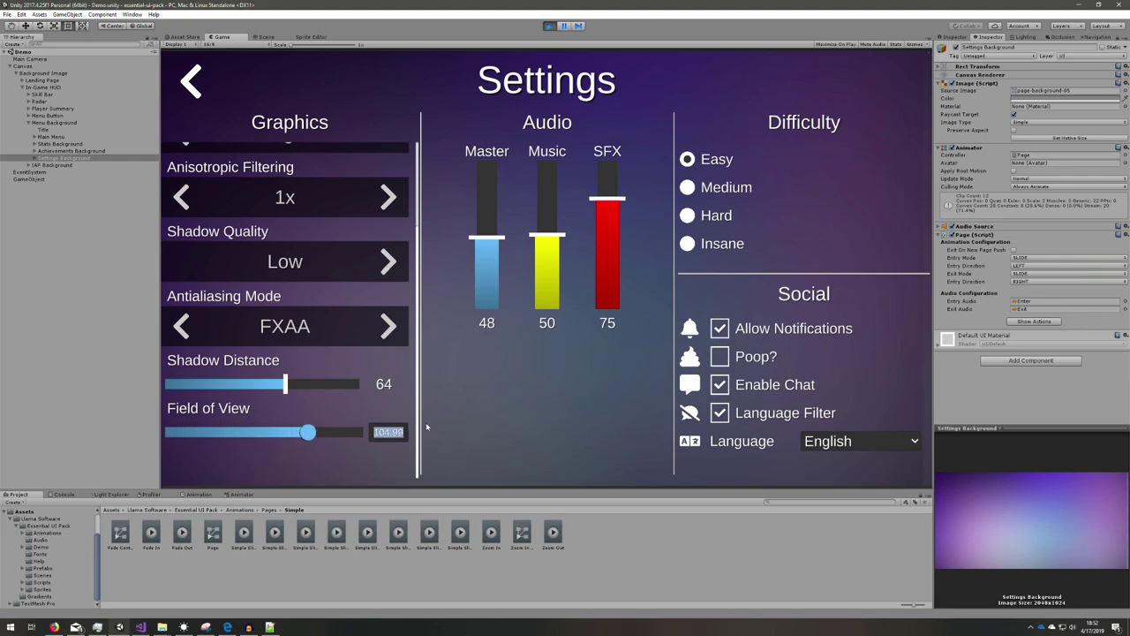
type("80")
key("Return")
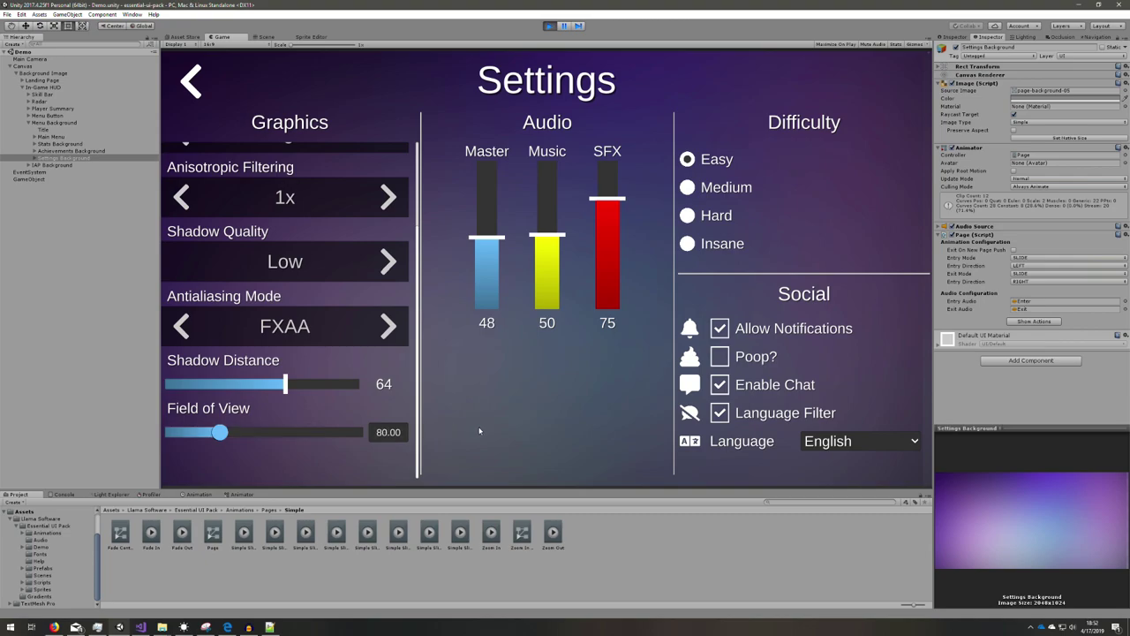
Set Difficulty to Insane, enable Poop?, disable chat and language filter, keeping English.
left_click(686, 187)
left_click(687, 216)
left_click(686, 243)
left_click(719, 328)
left_click(719, 329)
left_click(719, 357)
left_click(720, 385)
left_click(719, 413)
left_click(826, 450)
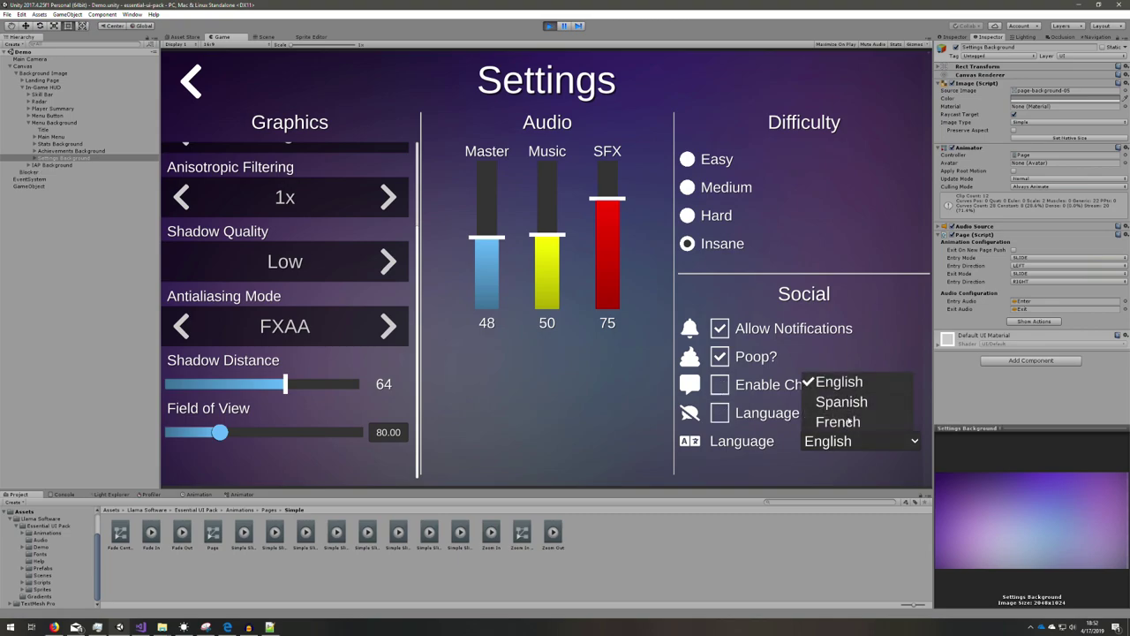
left_click(805, 464)
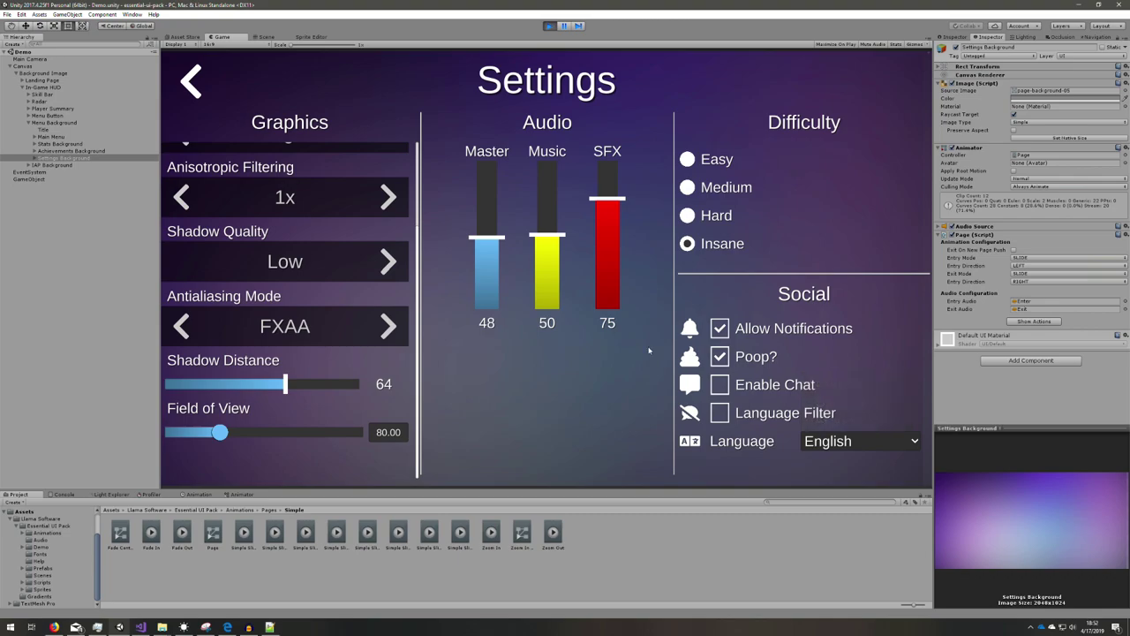
scroll(377, 285, "up", 1)
left_click_drag(413, 280, 418, 134)
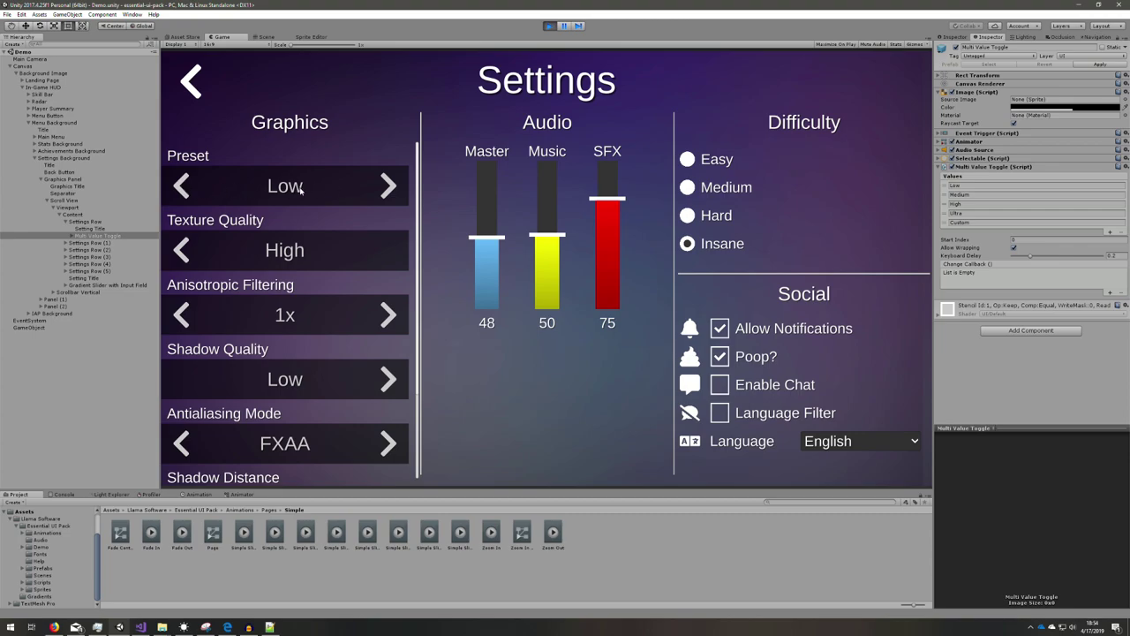
Cycle the graphics Preset back and forth through its values, landing on Medium.
key("Left")
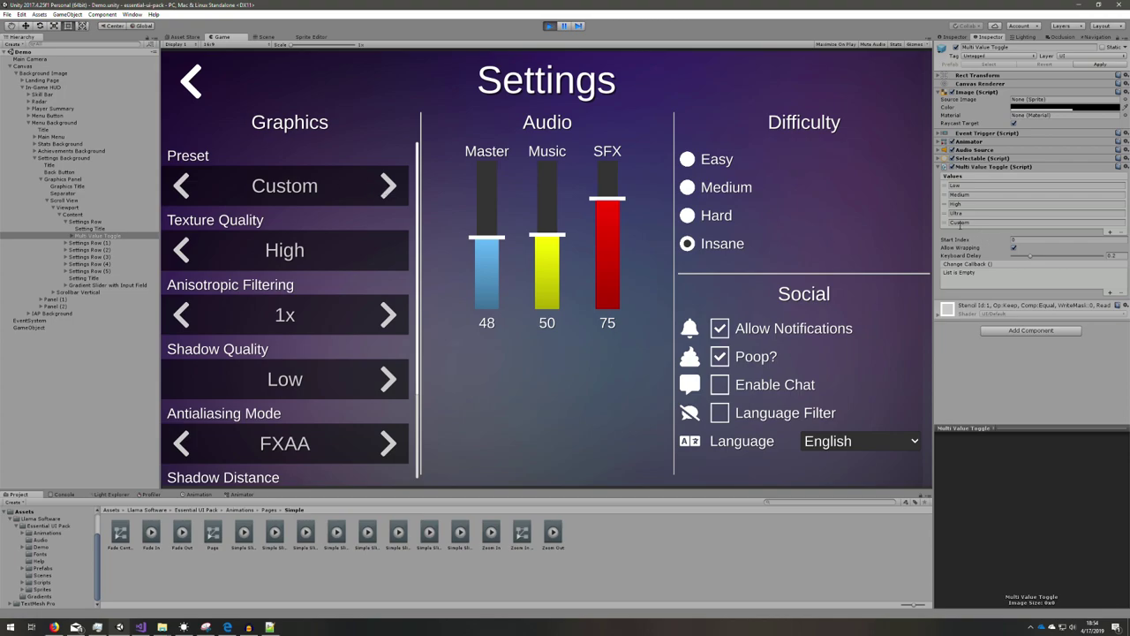
left_click(384, 193)
key("Right")
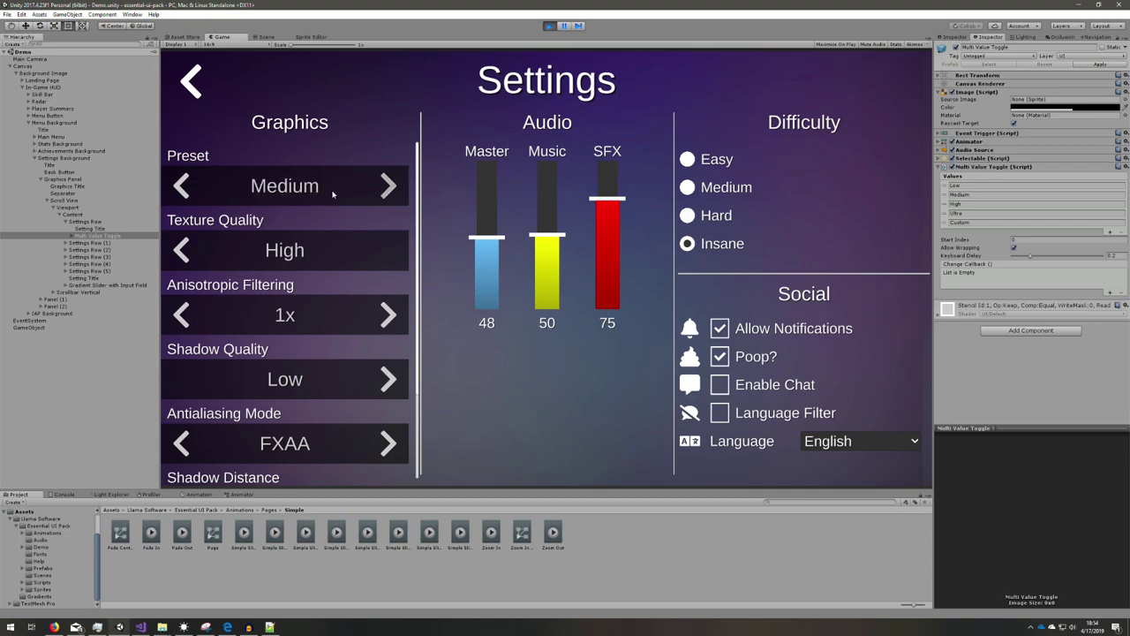
key("Right")
key("Right")
key("Right")
key("Right")
key("Right")
key("Right")
key("Right")
key("Right")
key("Right")
key("Right")
key("Right")
key("Right")
key("Right")
key("Right")
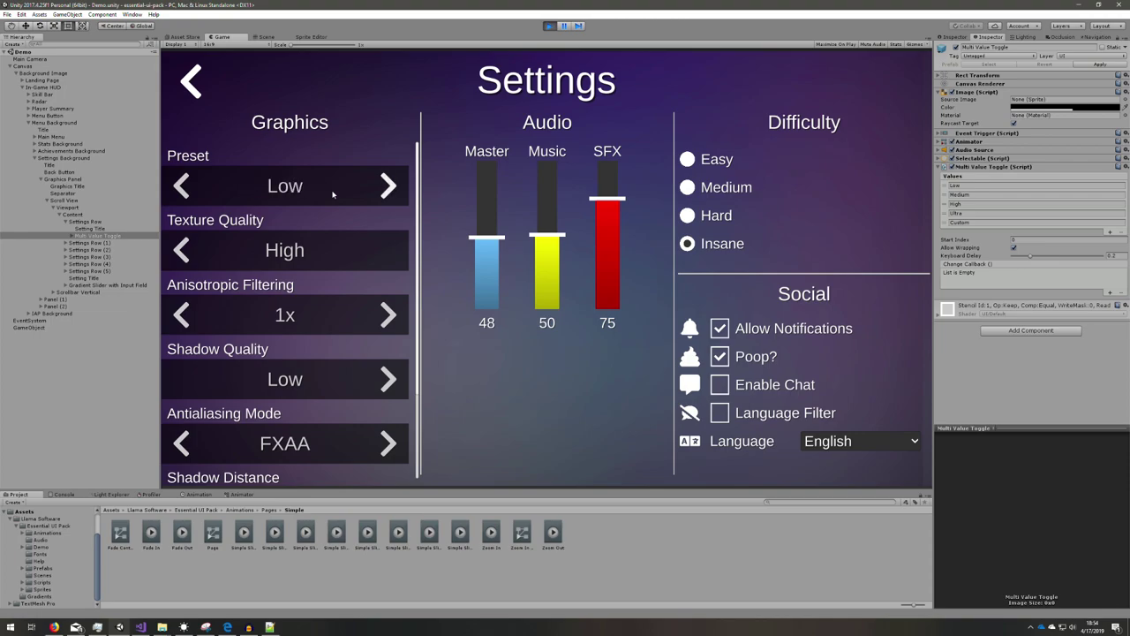
key("Right")
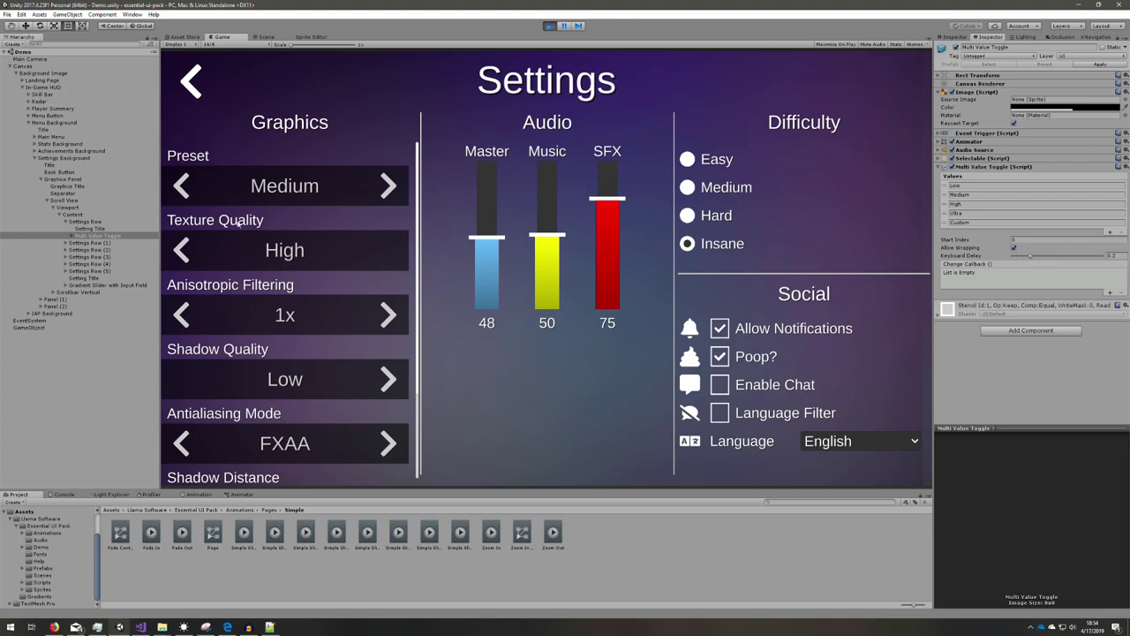
Inspect Texture Quality's Multi Value Toggle and lower Texture Quality to Medium.
left_click(65, 244)
left_click(94, 257)
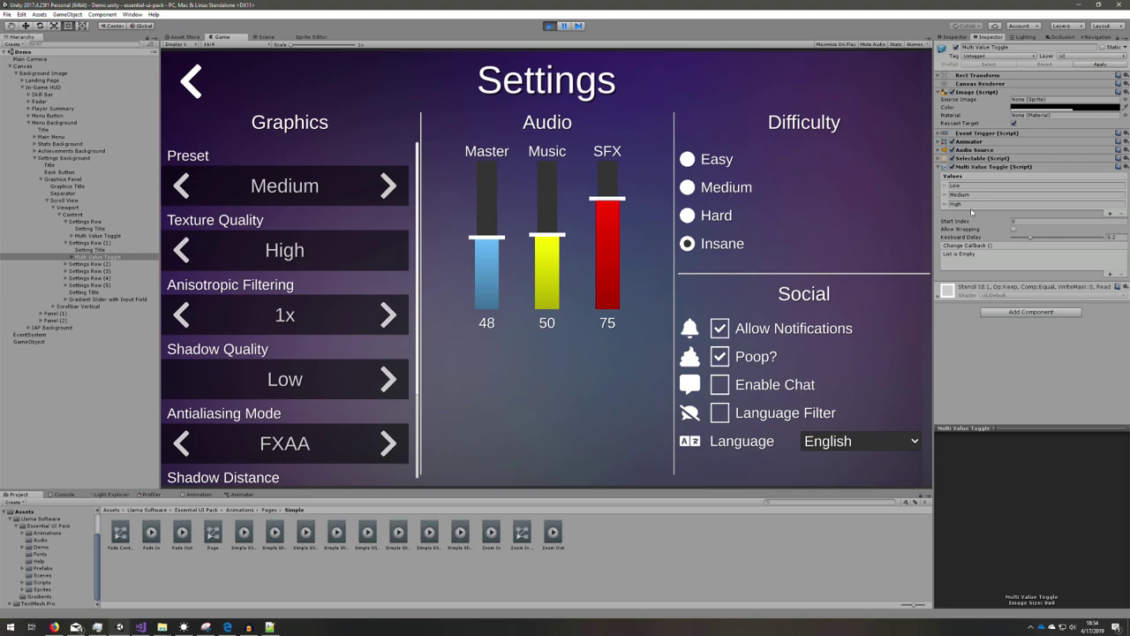
left_click(182, 251)
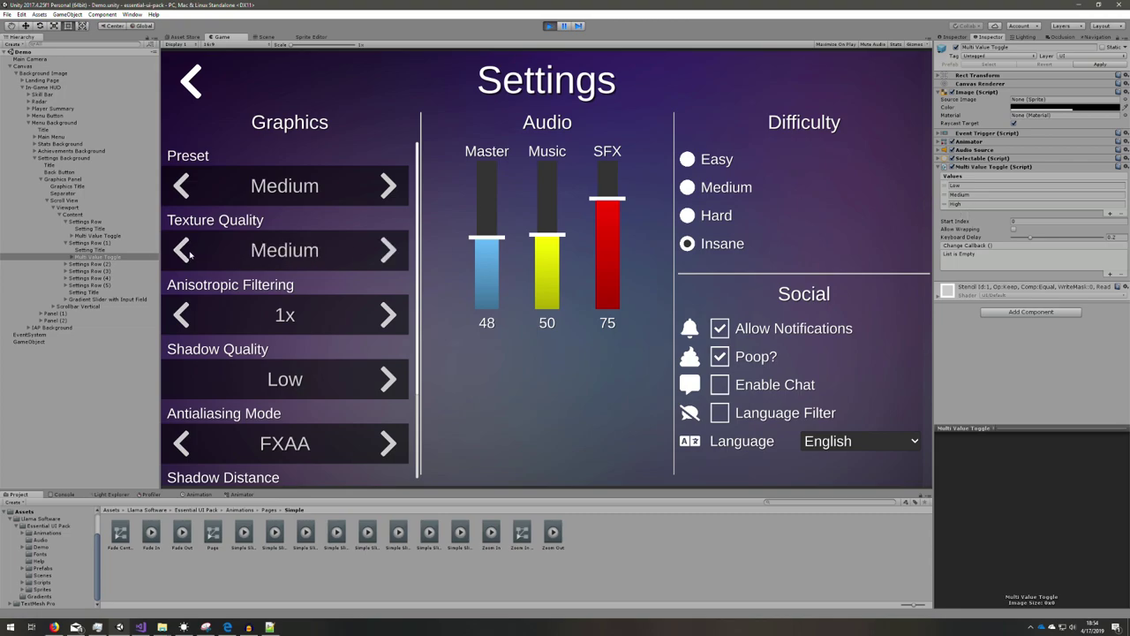
left_click(181, 250)
Explore Gradient Slider 2 and its Input Field children, then inspect its slider settings.
scroll(411, 323, "down", 3)
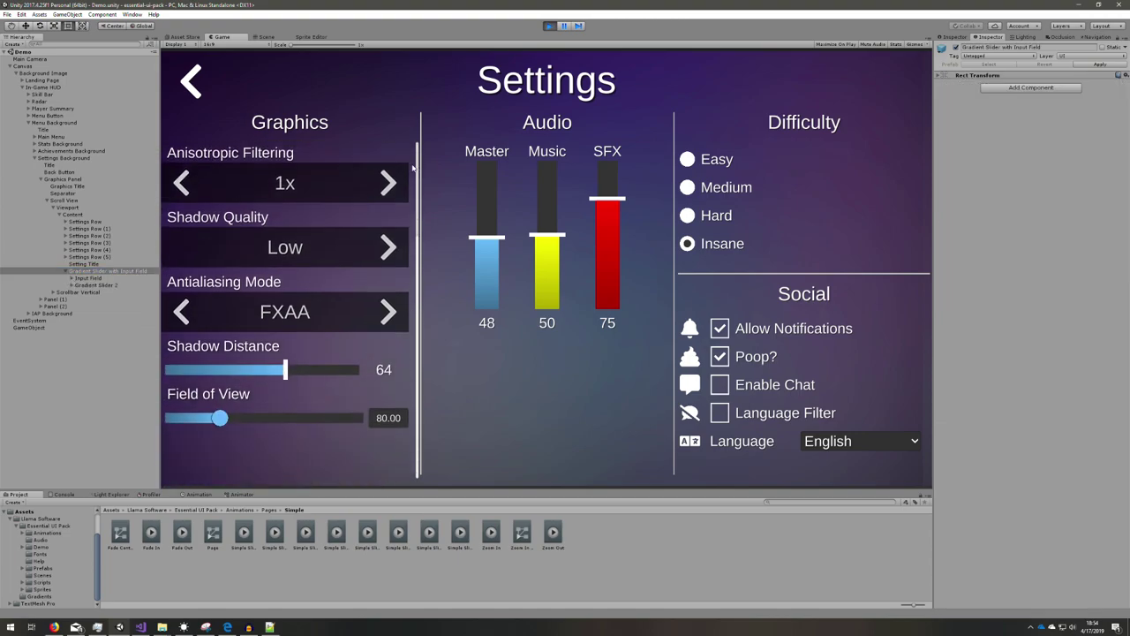
left_click(72, 285)
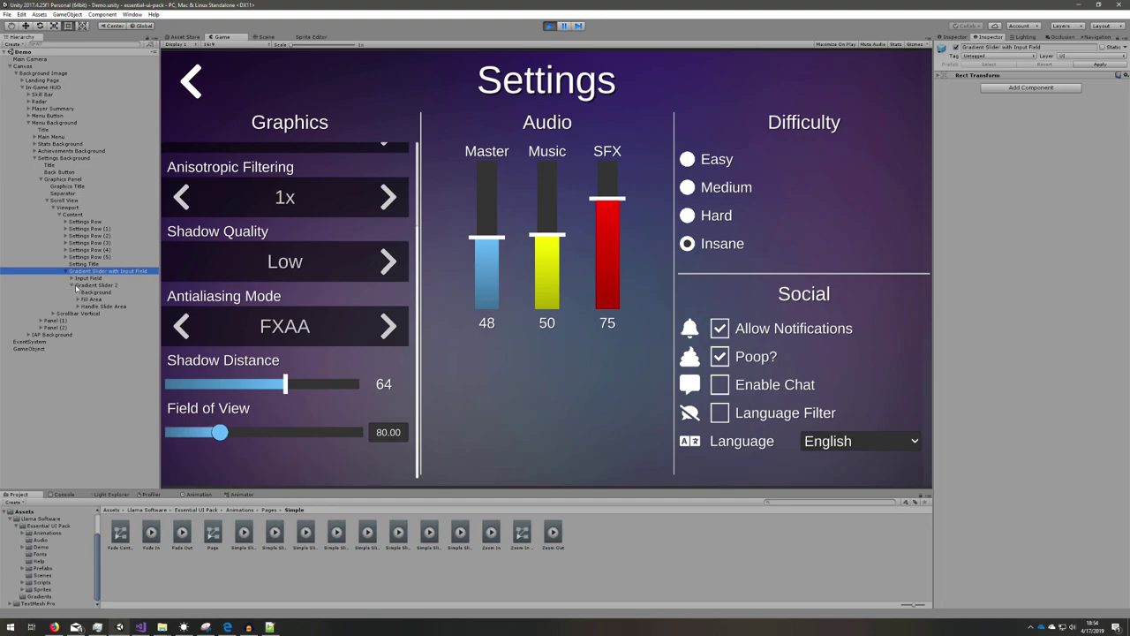
left_click(72, 285)
left_click(71, 278)
left_click(71, 278)
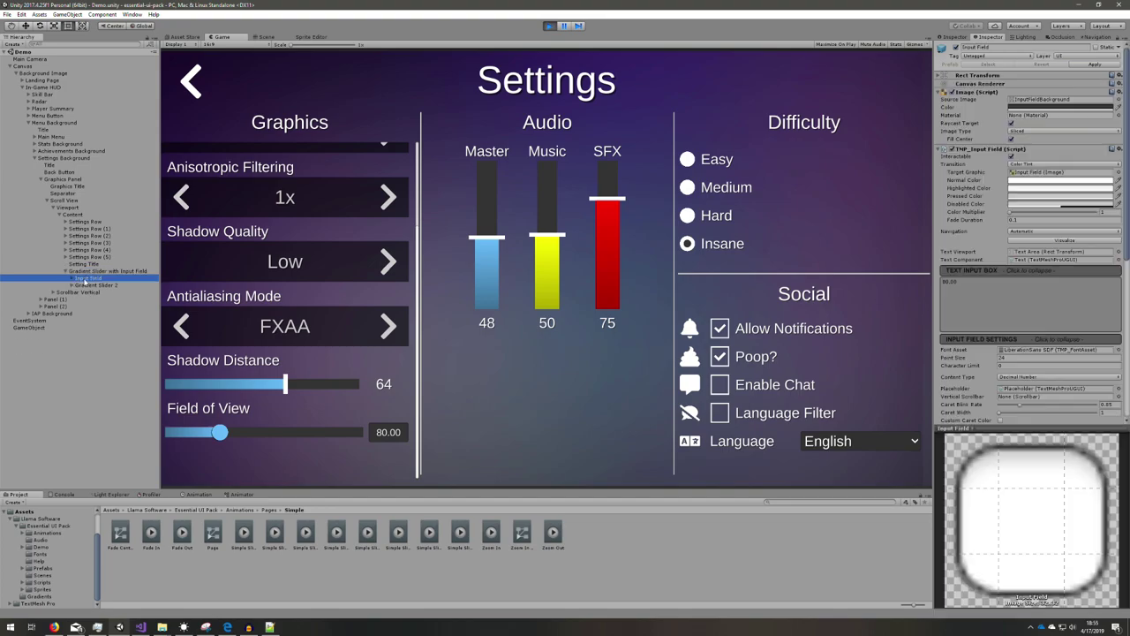
left_click(96, 285)
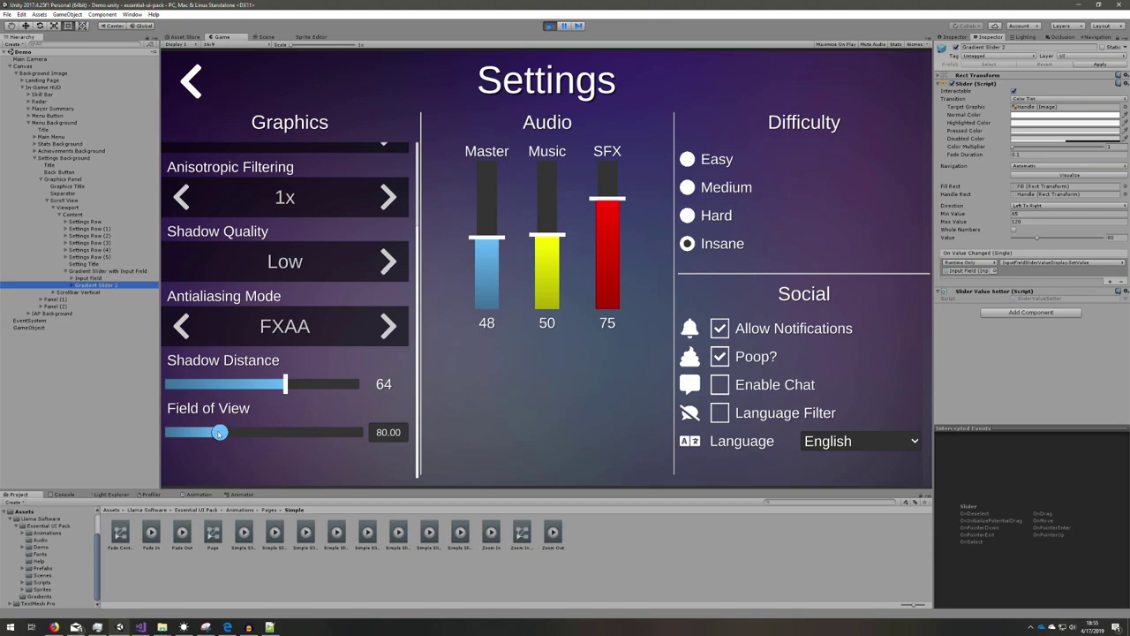
Raise Field of View to 103.64 and inspect the Shadow Distance gradient slider.
mouse_move(220, 431)
left_mouse_down()
mouse_move(207, 433)
mouse_move(271, 432)
left_mouse_up()
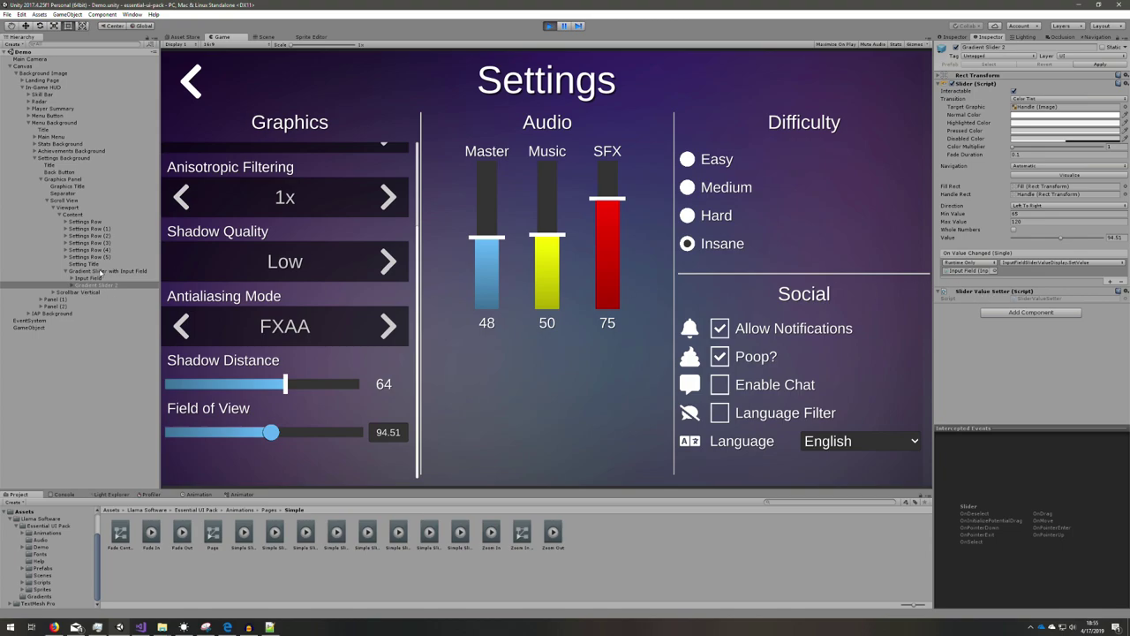
left_click(99, 277)
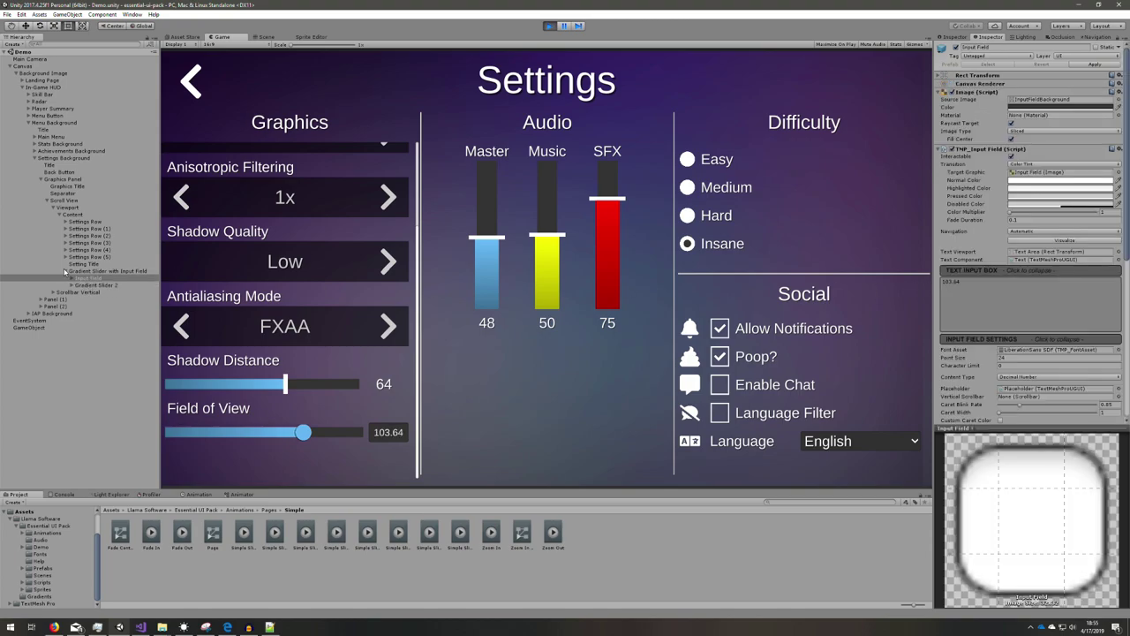
left_click(66, 269)
left_click(65, 263)
left_click(102, 278)
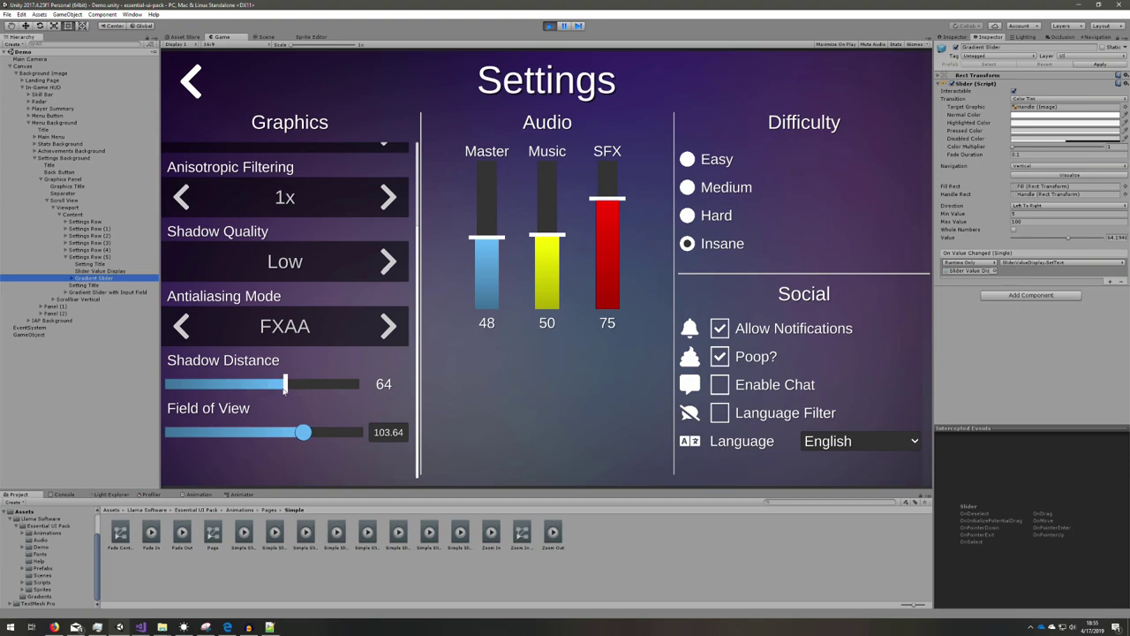
Collapse Content in the Hierarchy and set the Social checkboxes so only Language Filter stays checked.
left_click(59, 214)
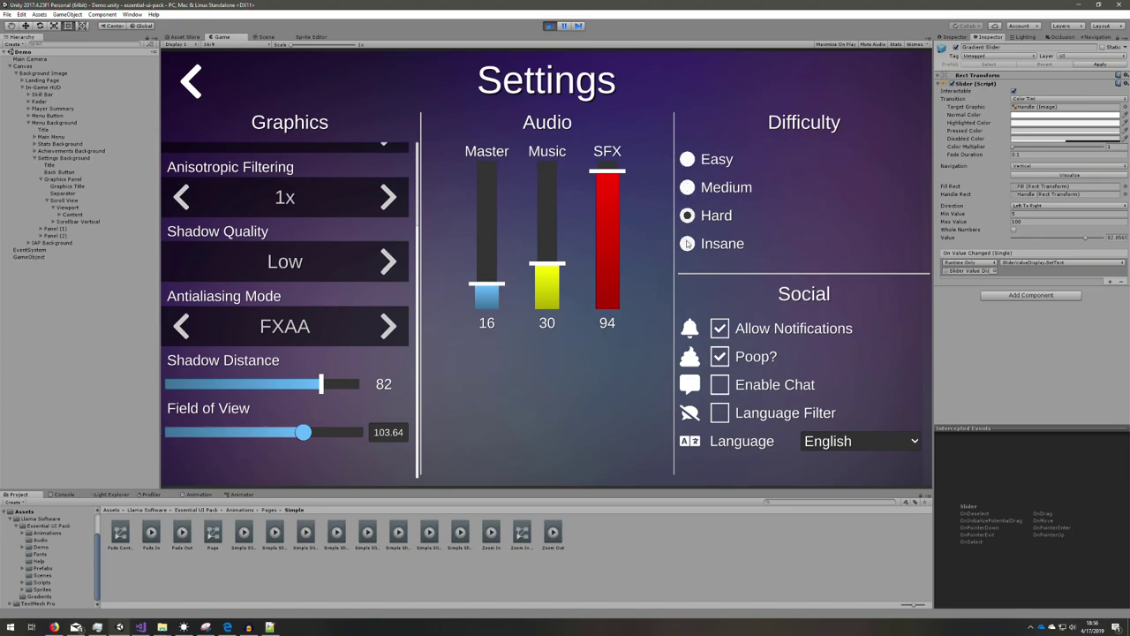
left_click(720, 327)
left_click(719, 355)
left_click(719, 384)
left_click(719, 355)
Open the Prefabs folder and inspect the Toggle and Radio Button prefabs.
left_click(67, 569)
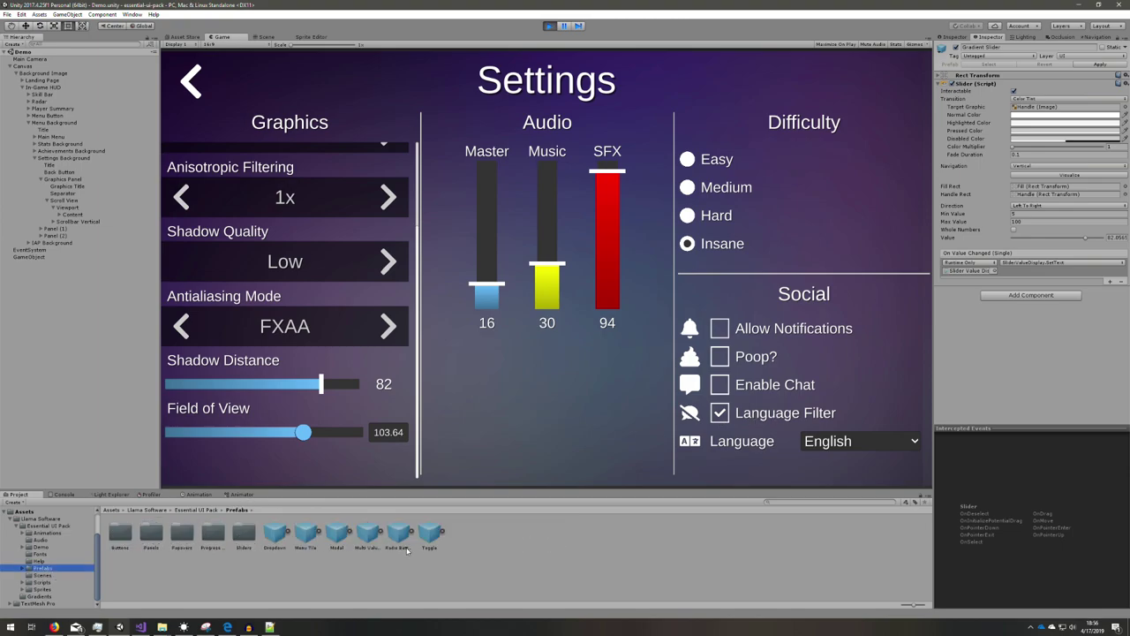
left_click(429, 534)
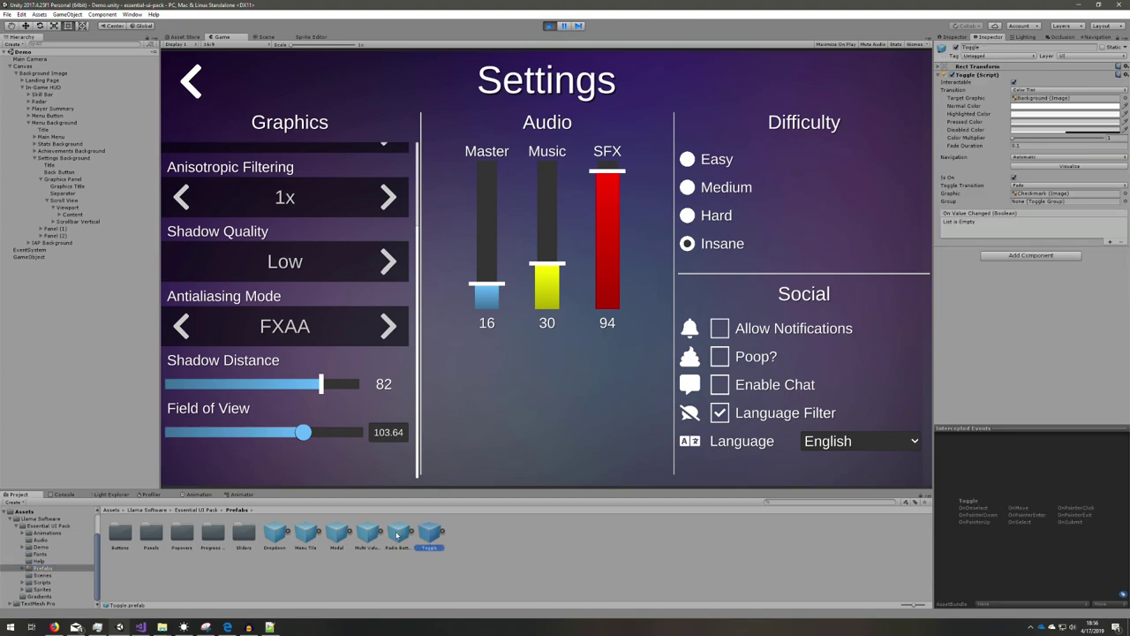
left_click(397, 532)
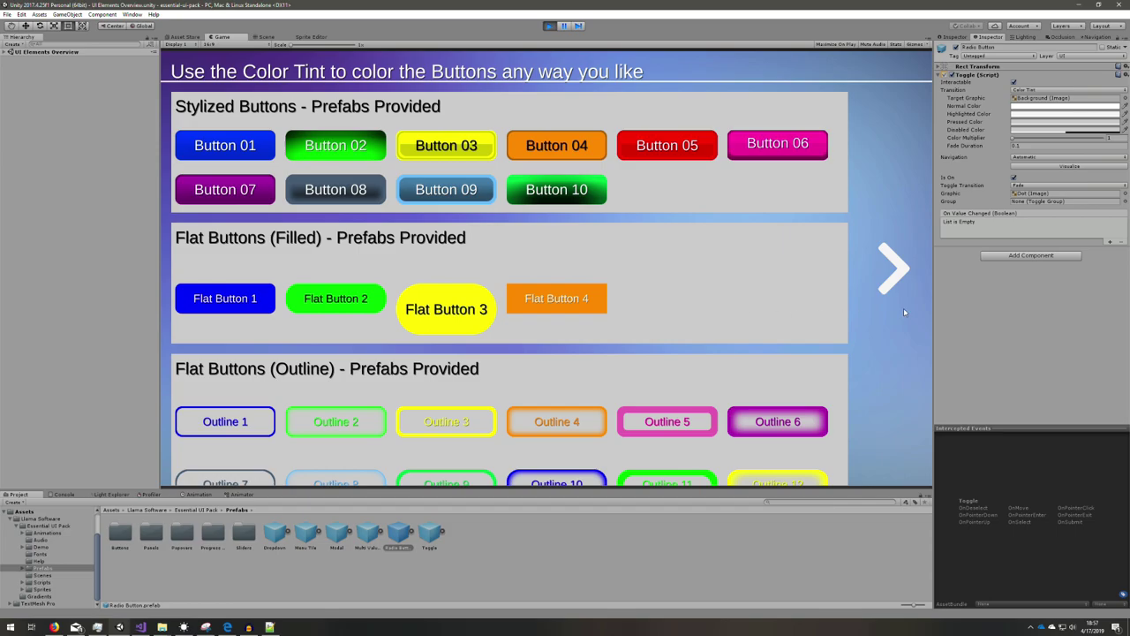
left_click(893, 270)
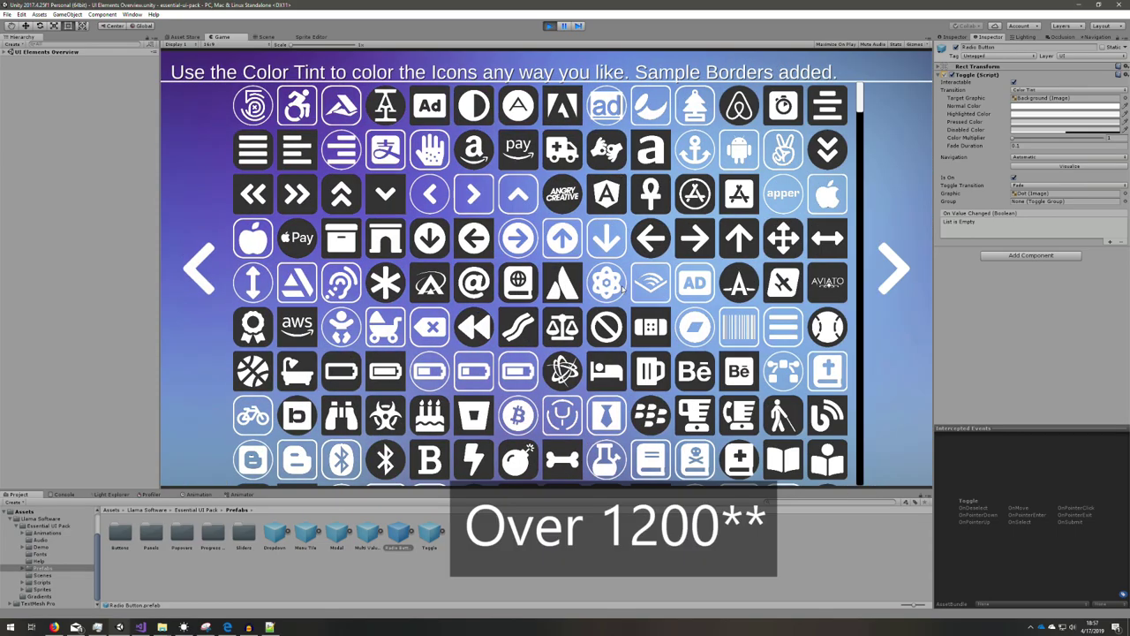
left_click(896, 266)
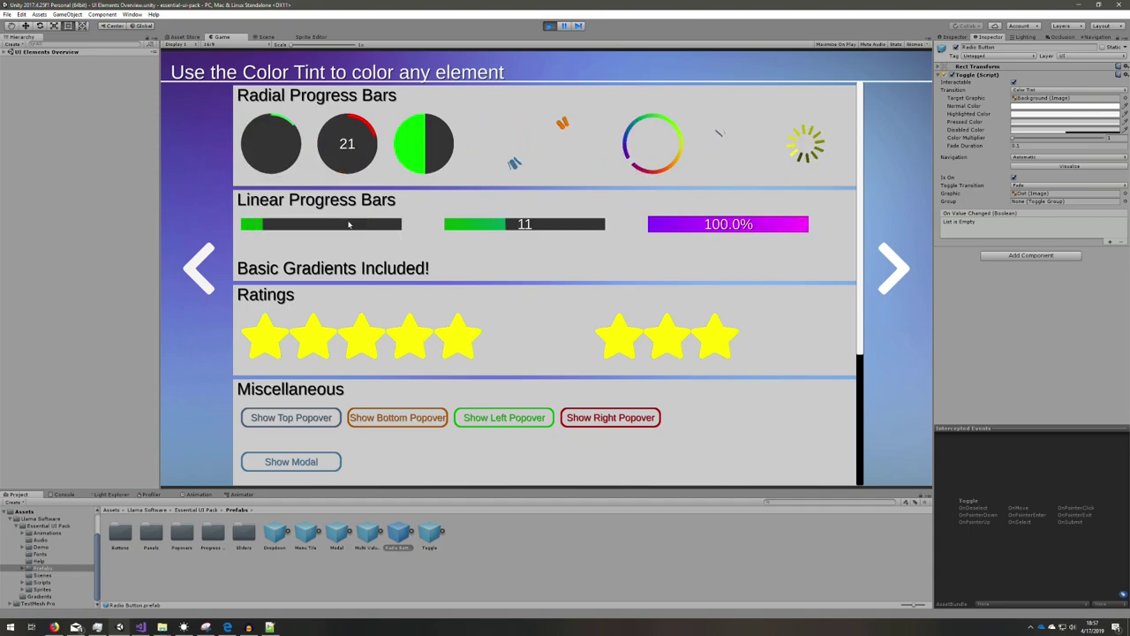
scroll(298, 336, "down", 2)
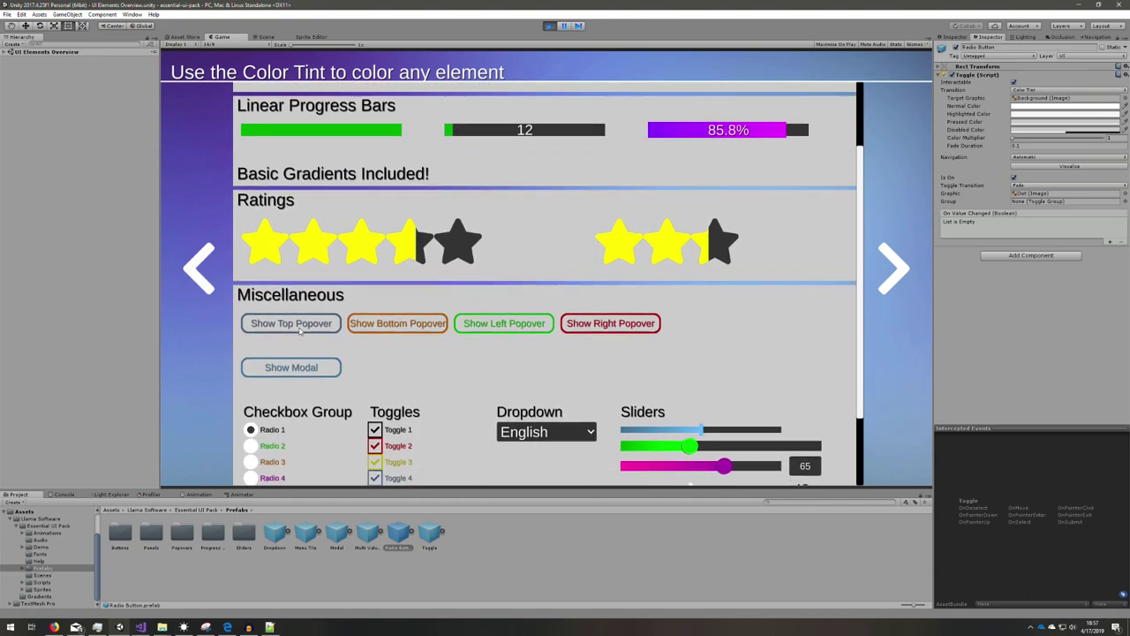
left_click(299, 328)
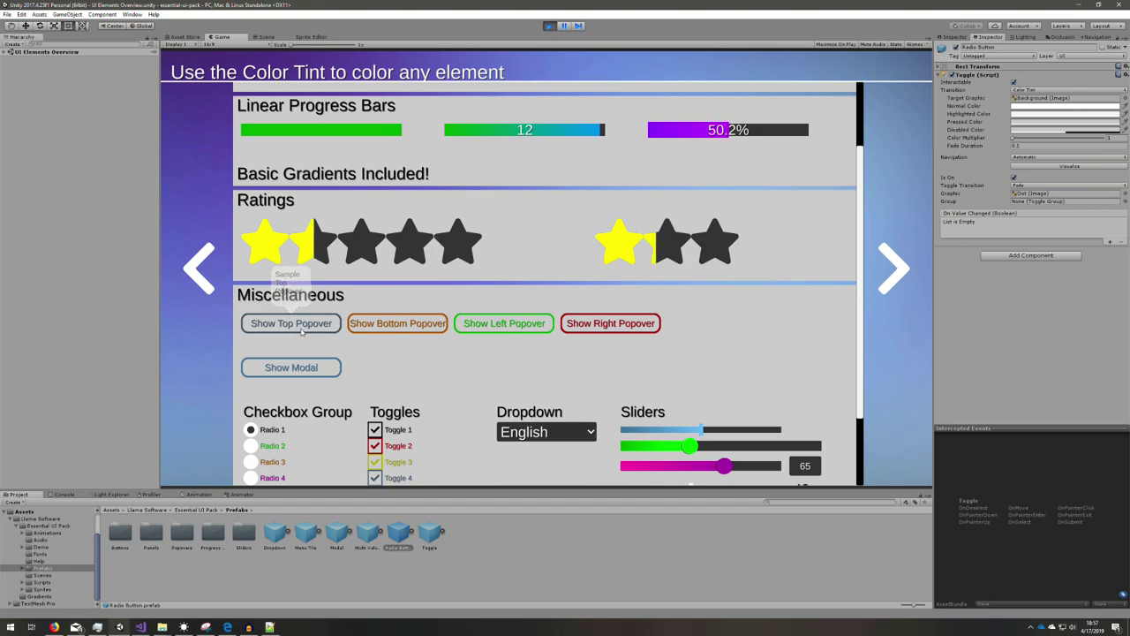
left_click(292, 366)
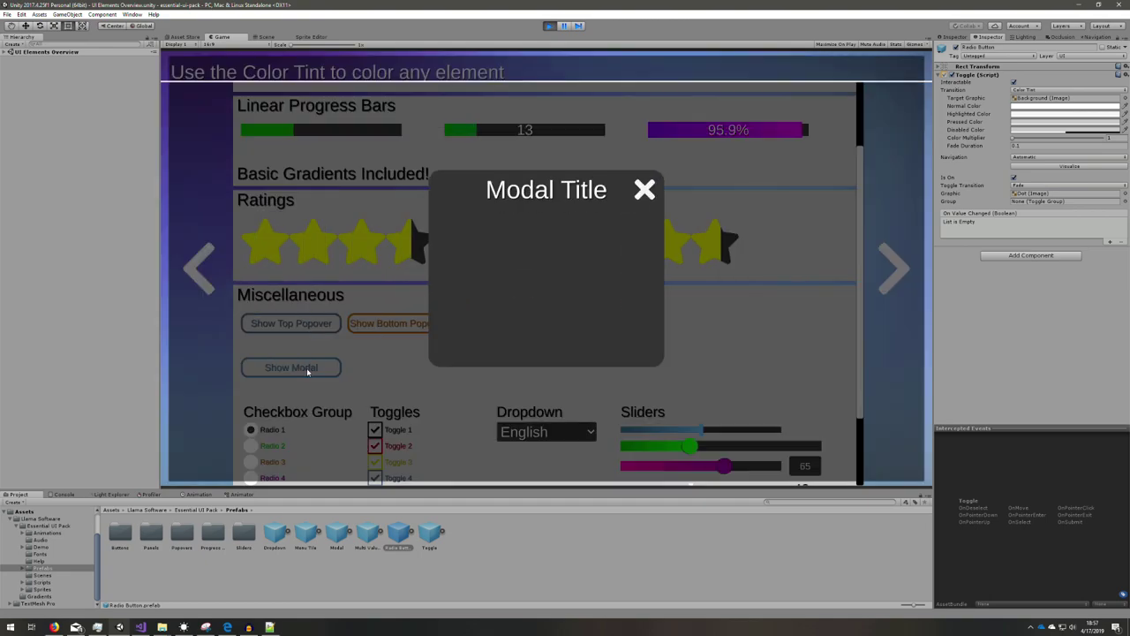
left_click(647, 188)
scroll(491, 374, "down", 3)
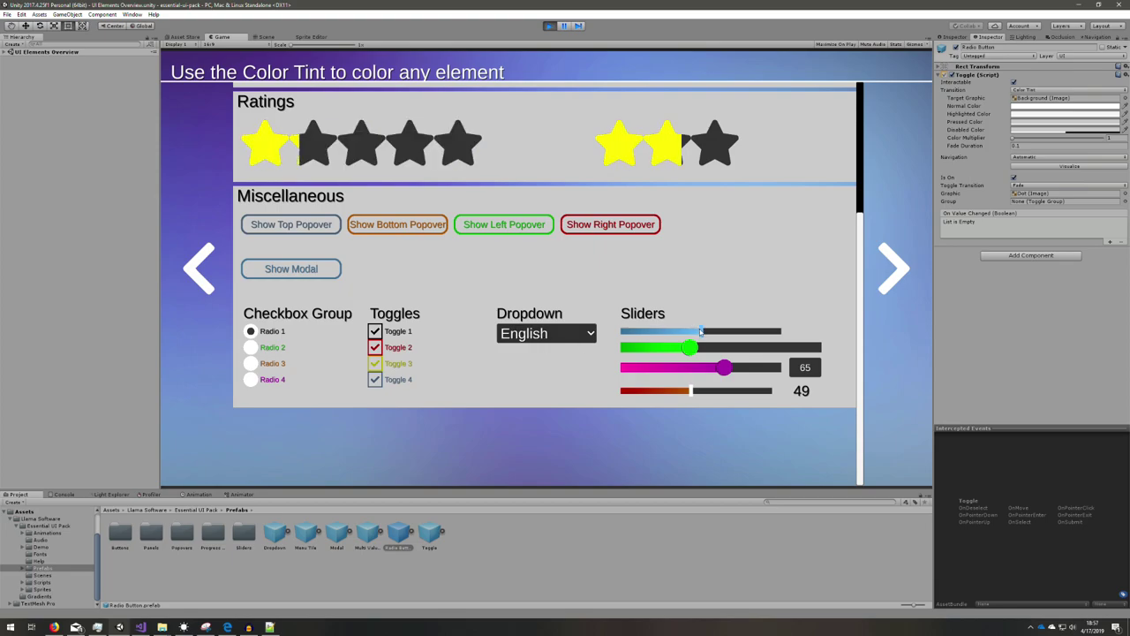
left_click(774, 369)
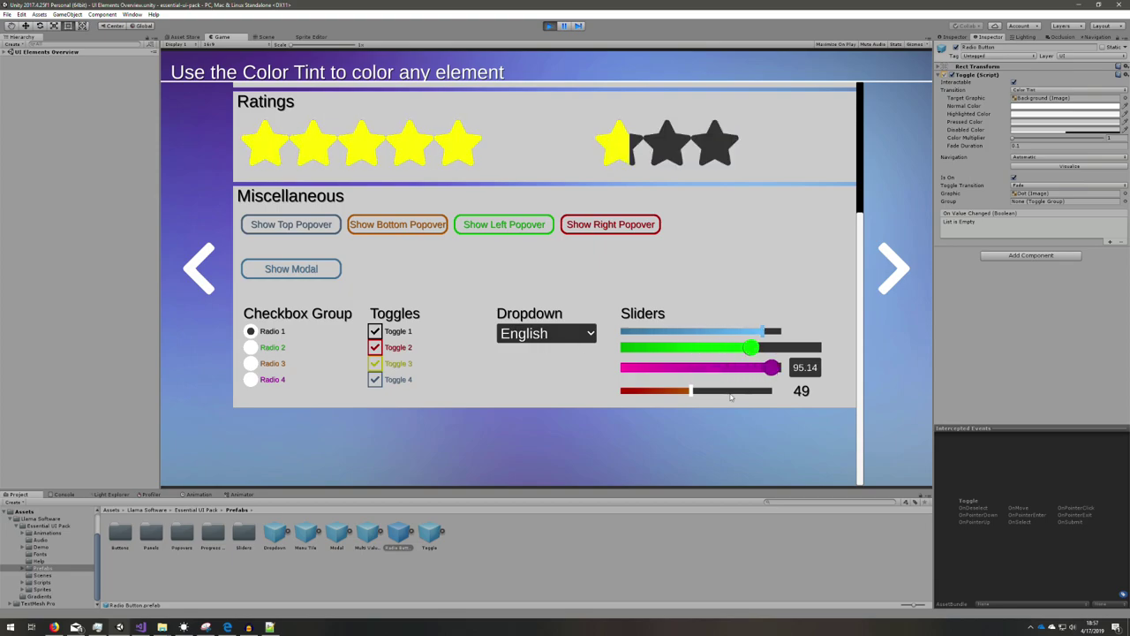
left_click(699, 398)
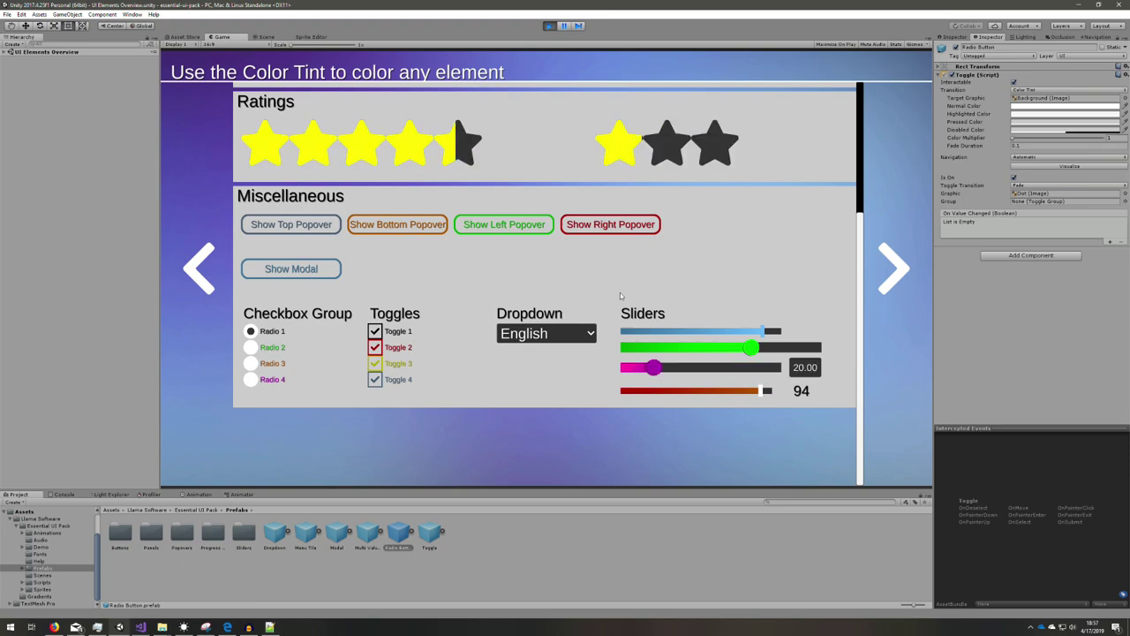
left_click(198, 270)
left_click(197, 269)
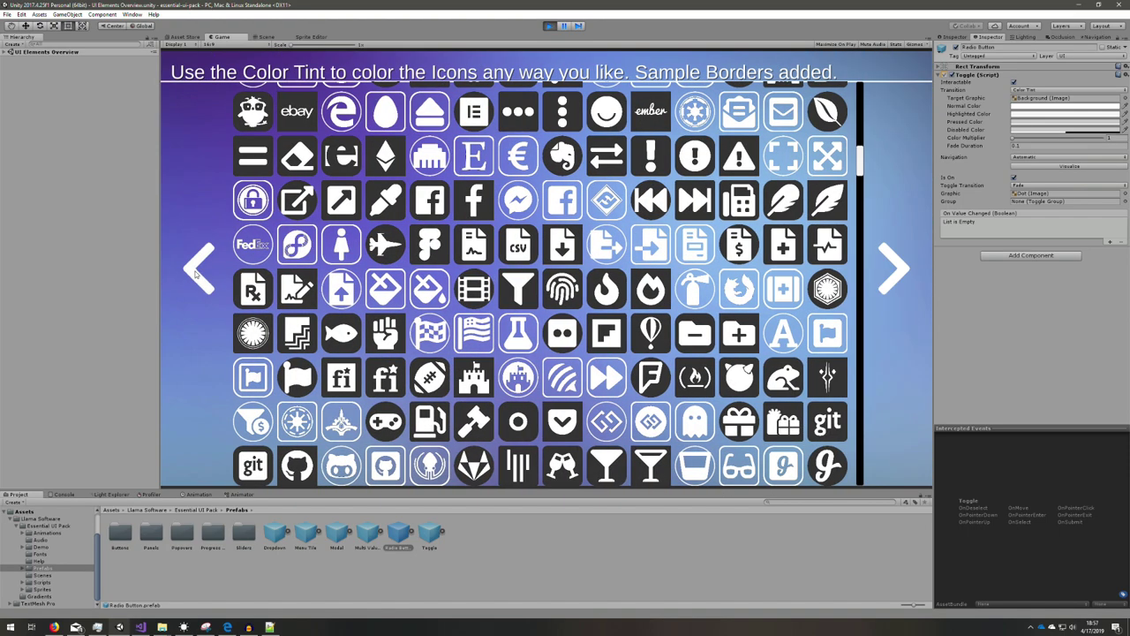
scroll(638, 254, "up", 2)
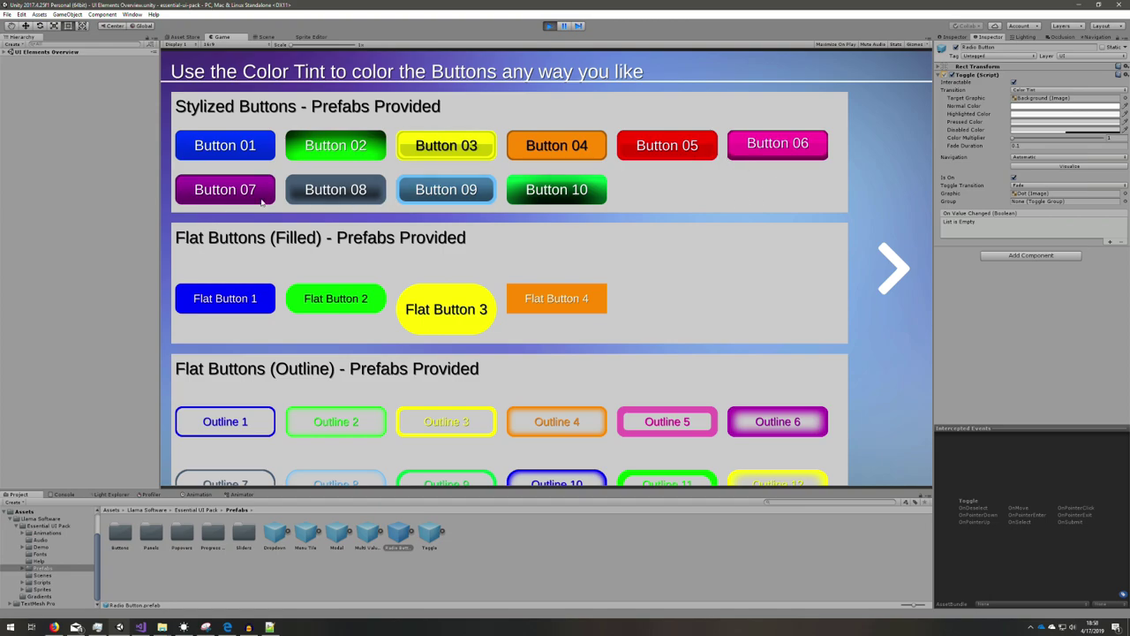
Scroll down through the Game view's button showcase, then back up toward the Stylized Buttons.
scroll(262, 203, "down", 3)
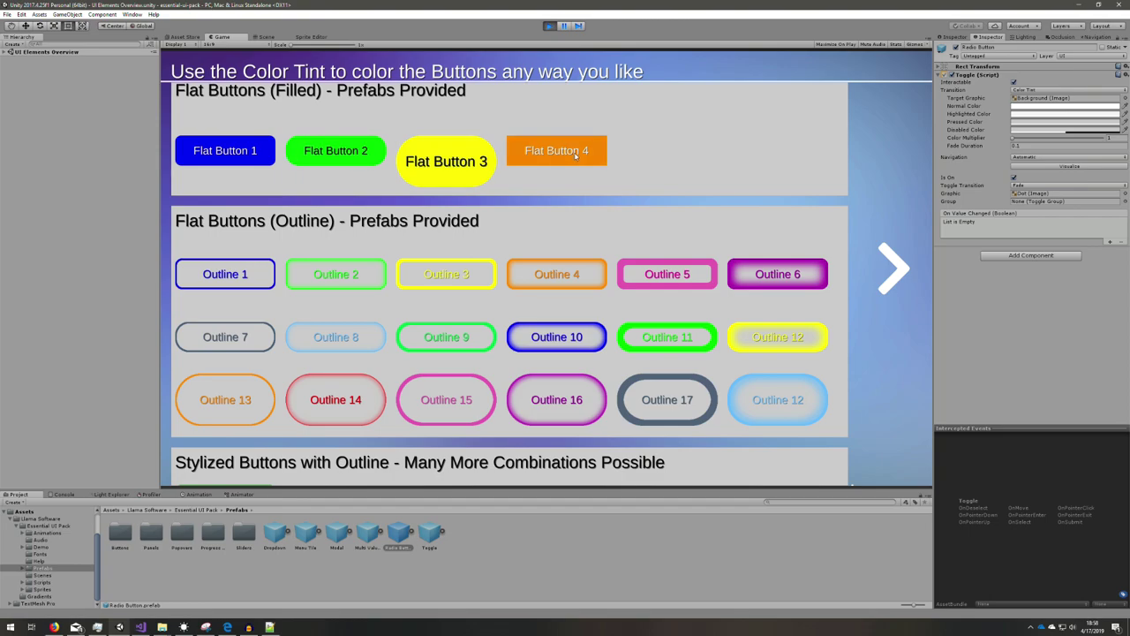
scroll(675, 178, "down", 1)
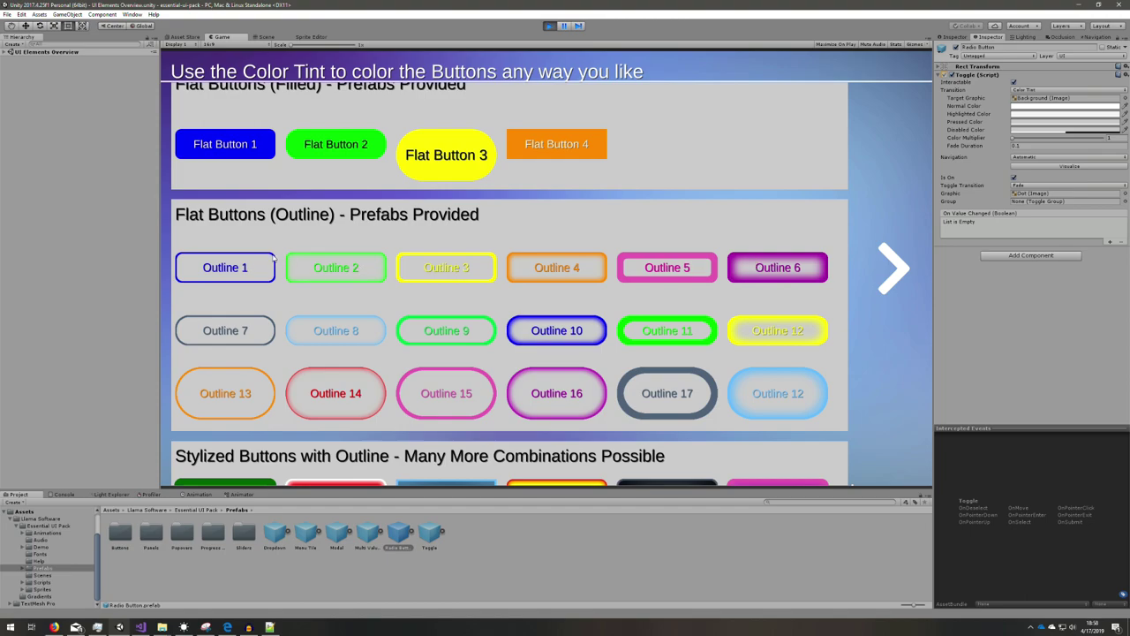
scroll(273, 256, "down", 2)
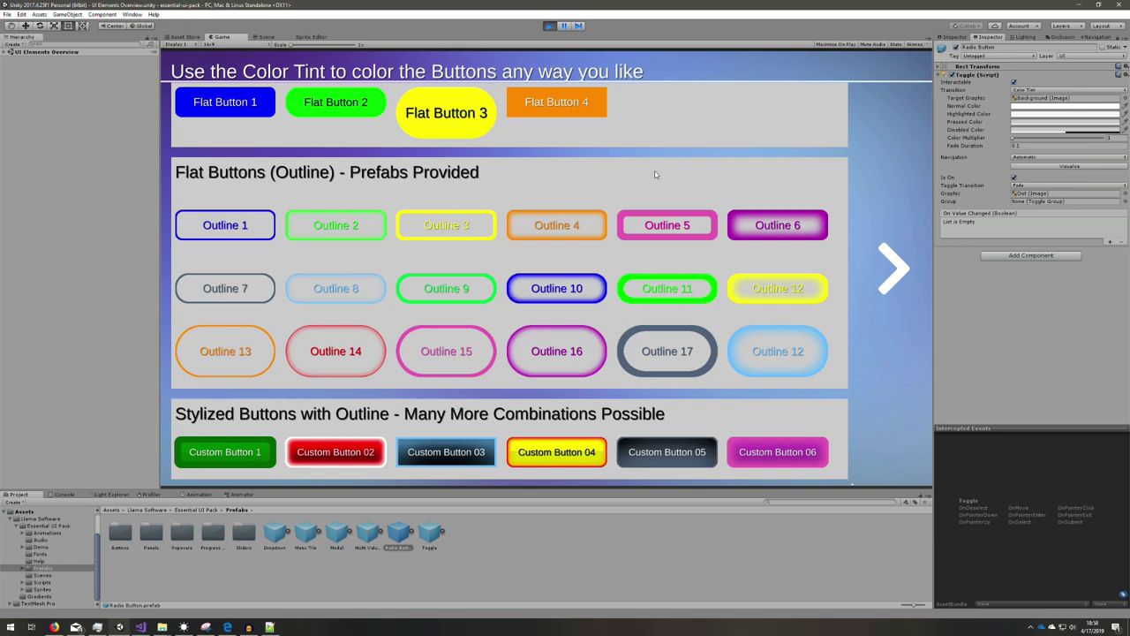
scroll(589, 294, "up", 5)
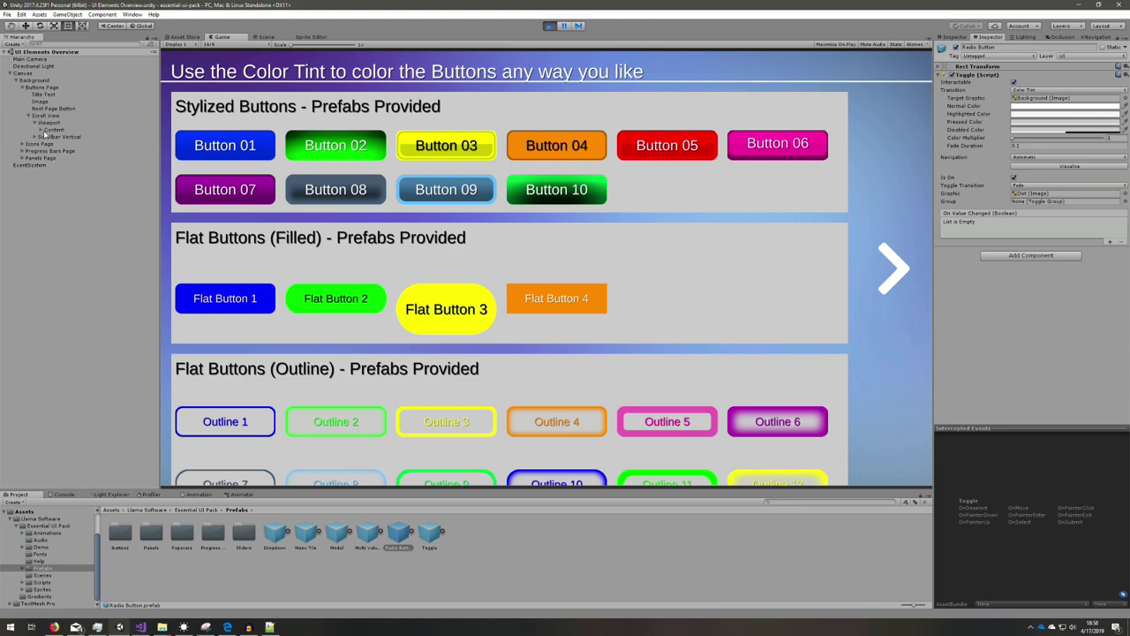
Expand the Stylized Buttons rows and open Button - Stylized 01's Image Color picker.
left_click(47, 138)
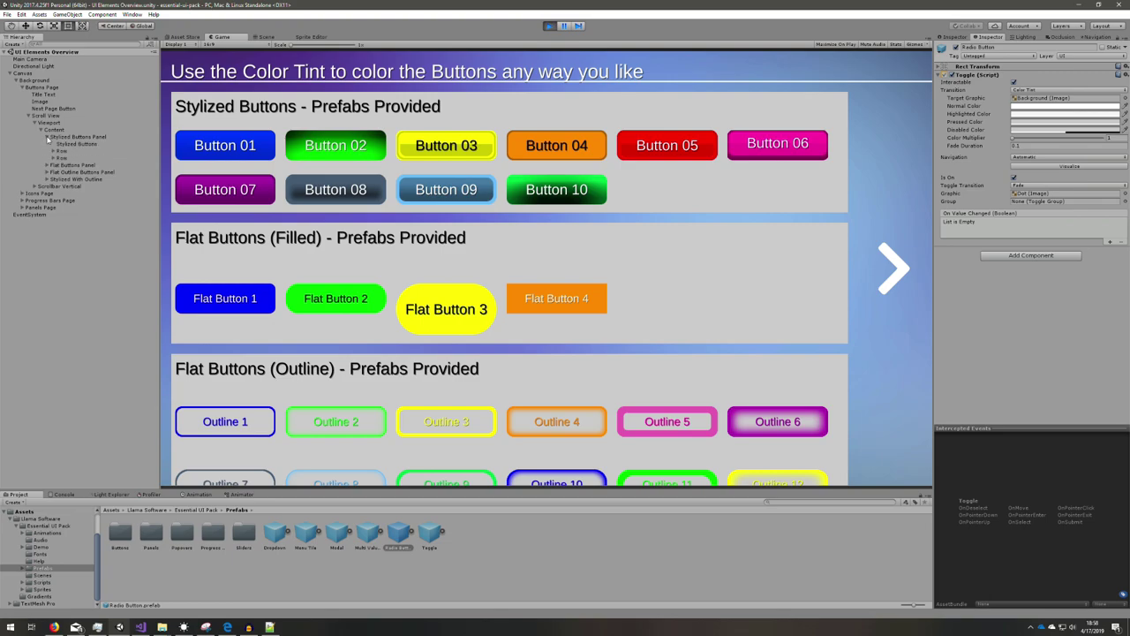
left_click(54, 151)
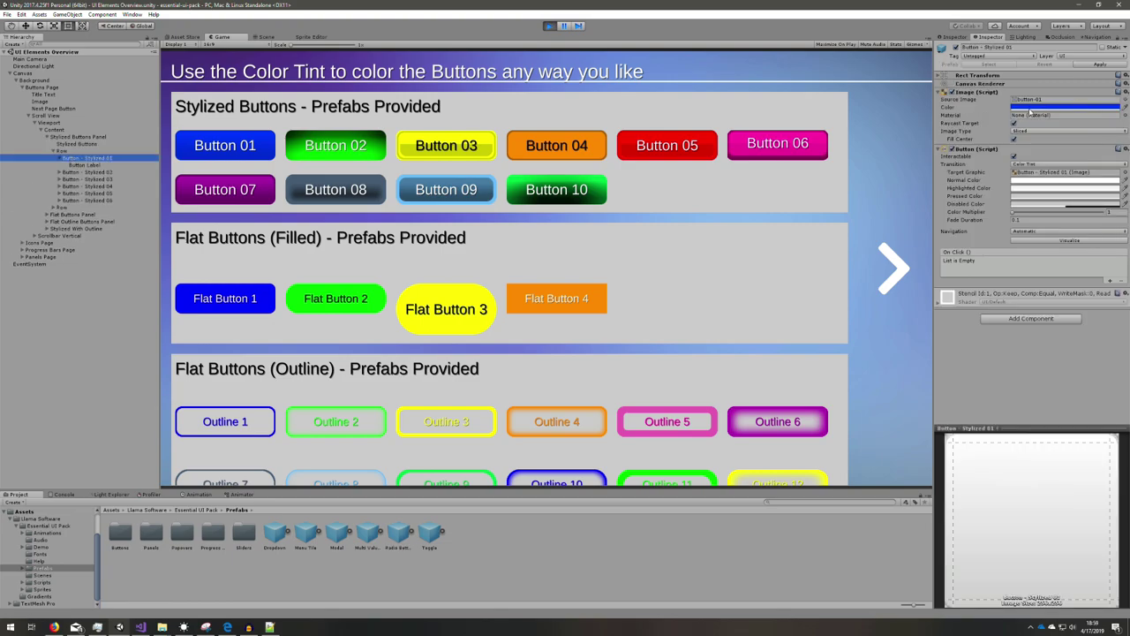
left_click(1030, 108)
left_click_drag(316, 212, 850, 84)
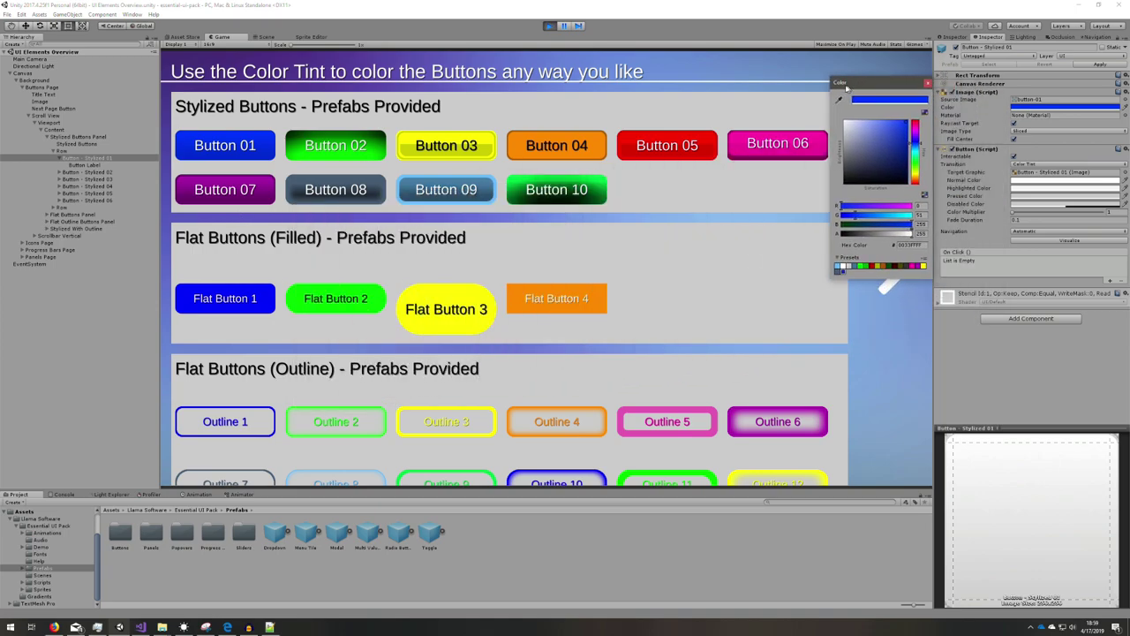
mouse_move(874, 130)
left_mouse_down()
mouse_move(865, 141)
mouse_move(892, 166)
left_mouse_up()
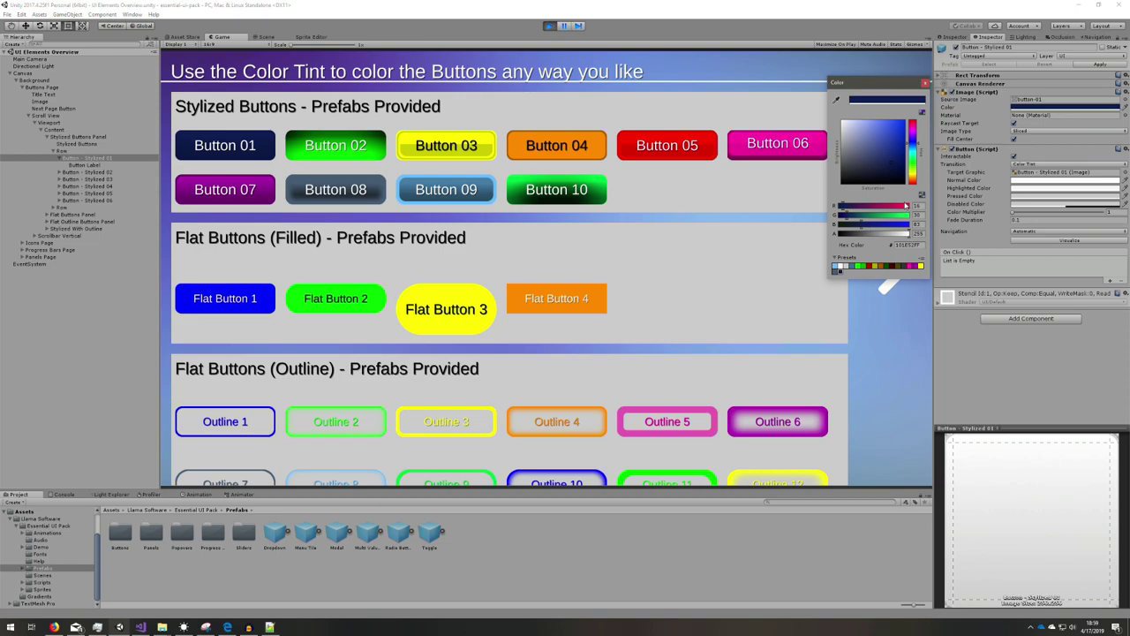
Tint Button 01 dusty pink (CA7F93), close the picker, and advance to the Icons page.
mouse_move(893, 206)
left_mouse_down()
mouse_move(909, 206)
mouse_move(875, 133)
left_mouse_up()
left_click(866, 176)
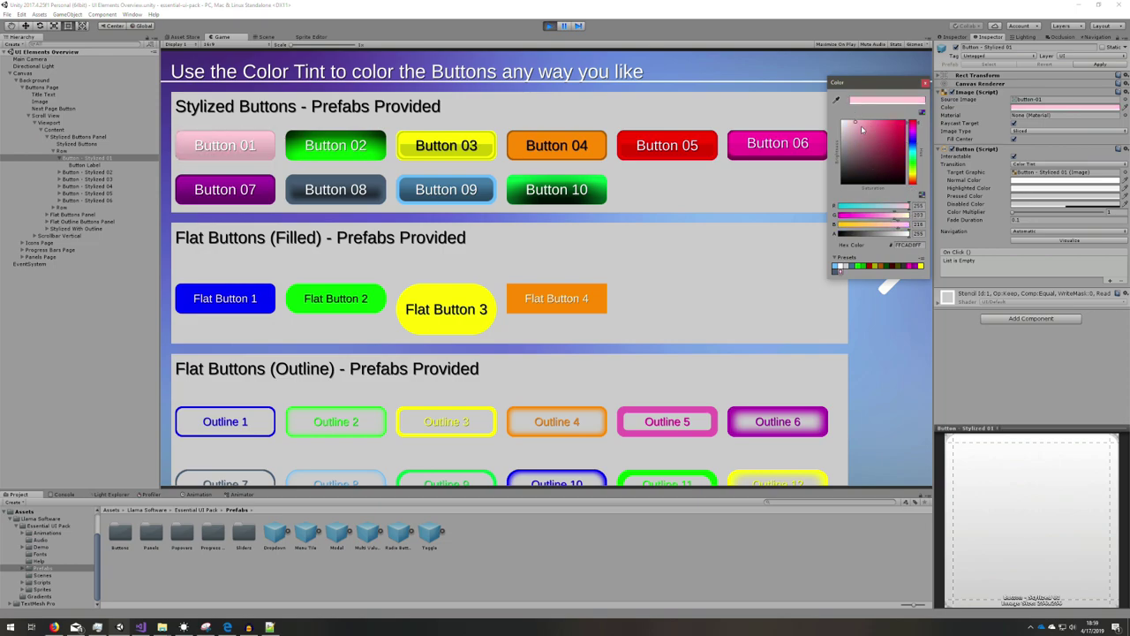
left_click(863, 134)
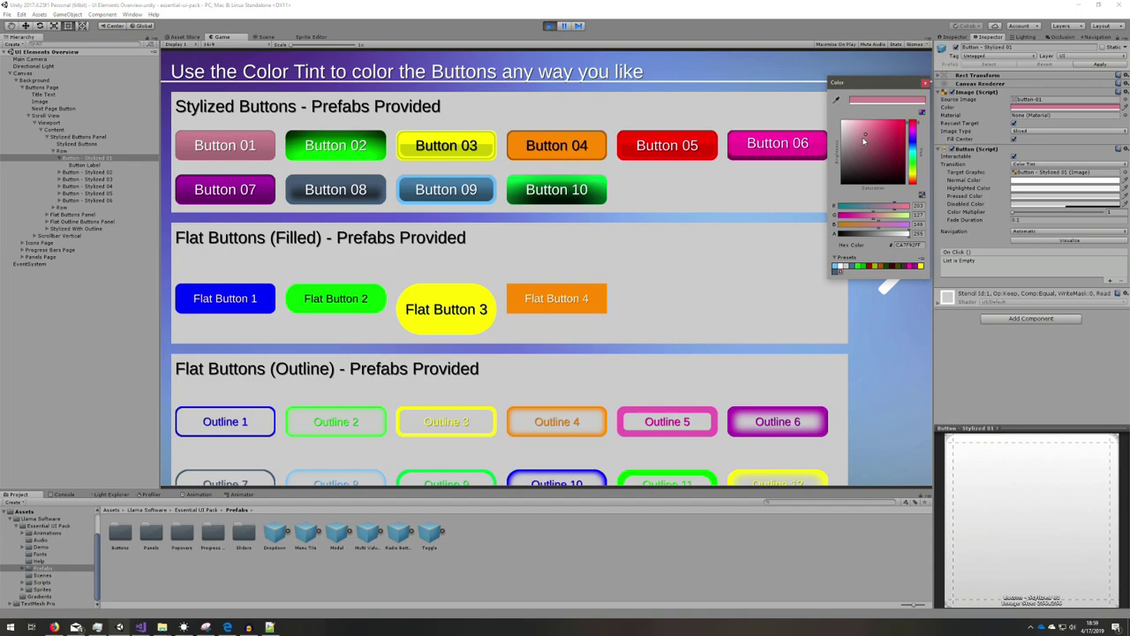
left_click(894, 270)
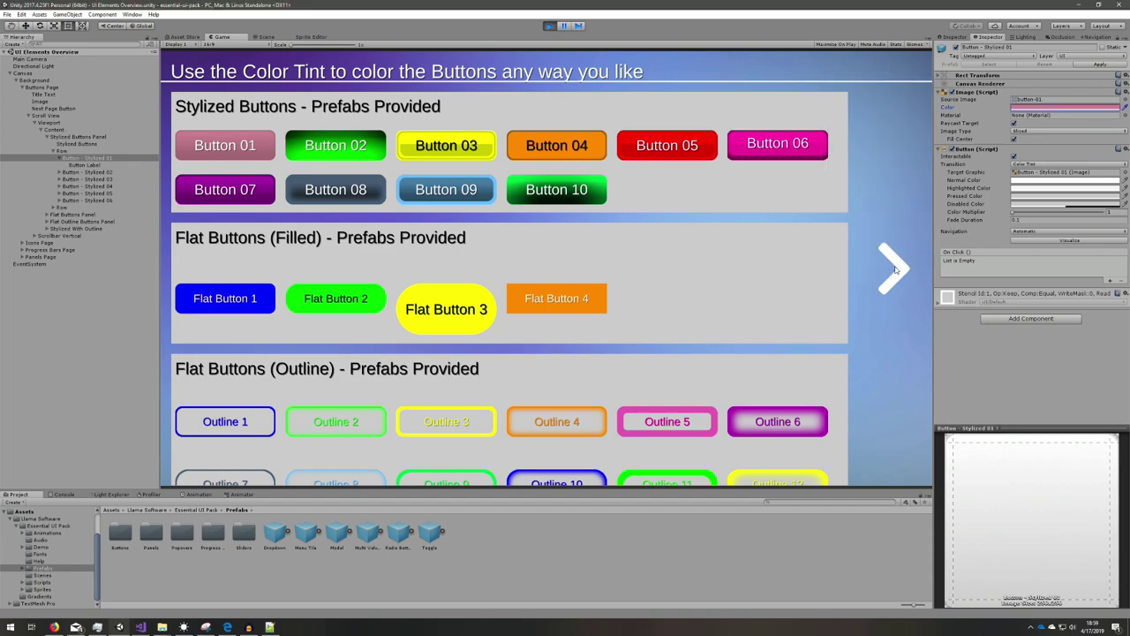
left_click(893, 270)
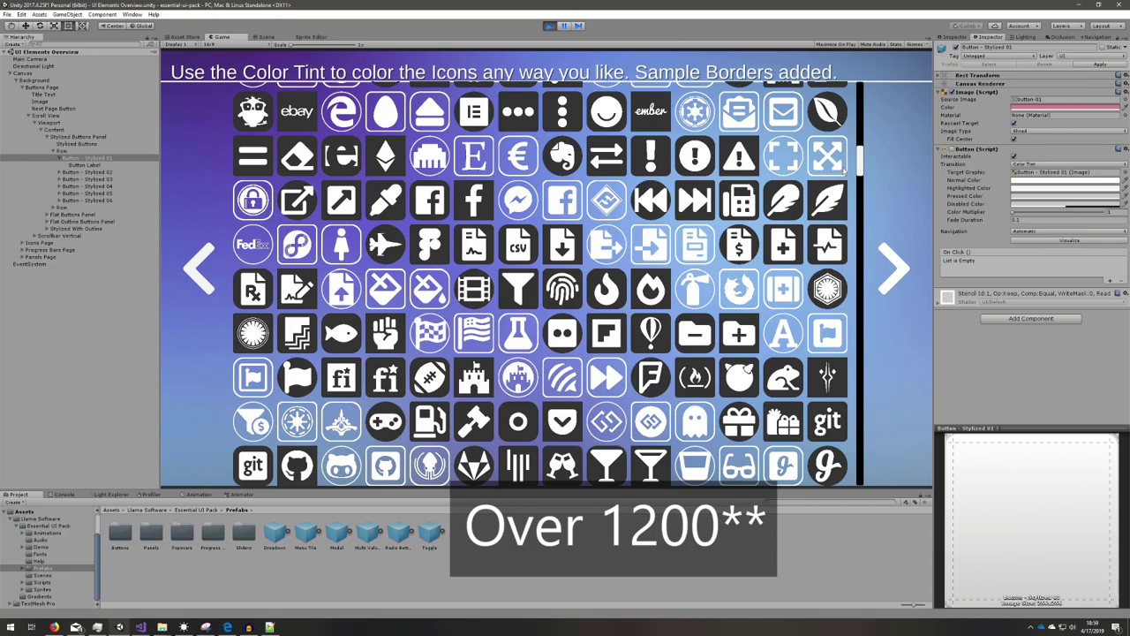
Browse the full icon grid, then continue down to the Progress Bars page.
left_click_drag(858, 162, 860, 85)
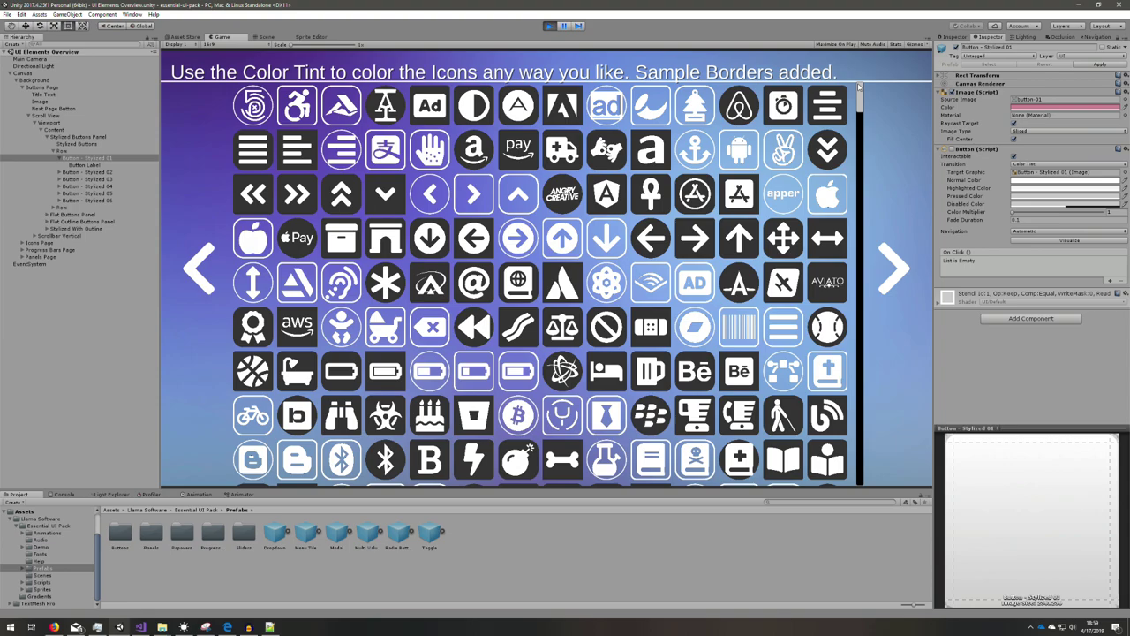
mouse_move(858, 86)
left_mouse_down()
mouse_move(858, 104)
mouse_move(853, 90)
left_mouse_up()
scroll(740, 201, "down", 2)
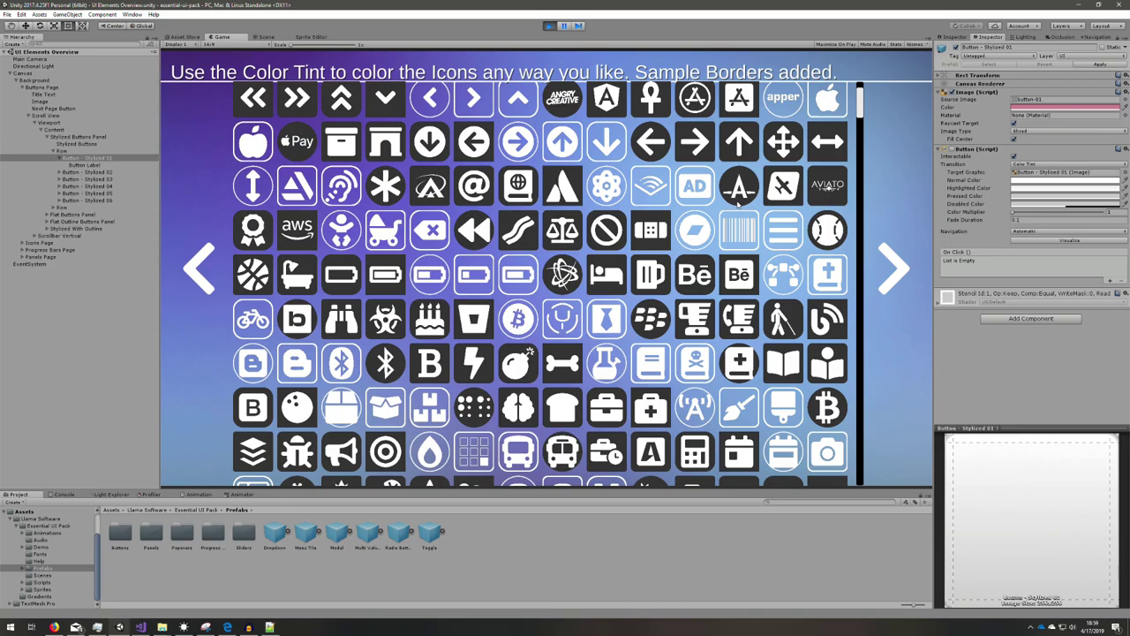
scroll(741, 196, "up", 2)
scroll(745, 188, "down", 1)
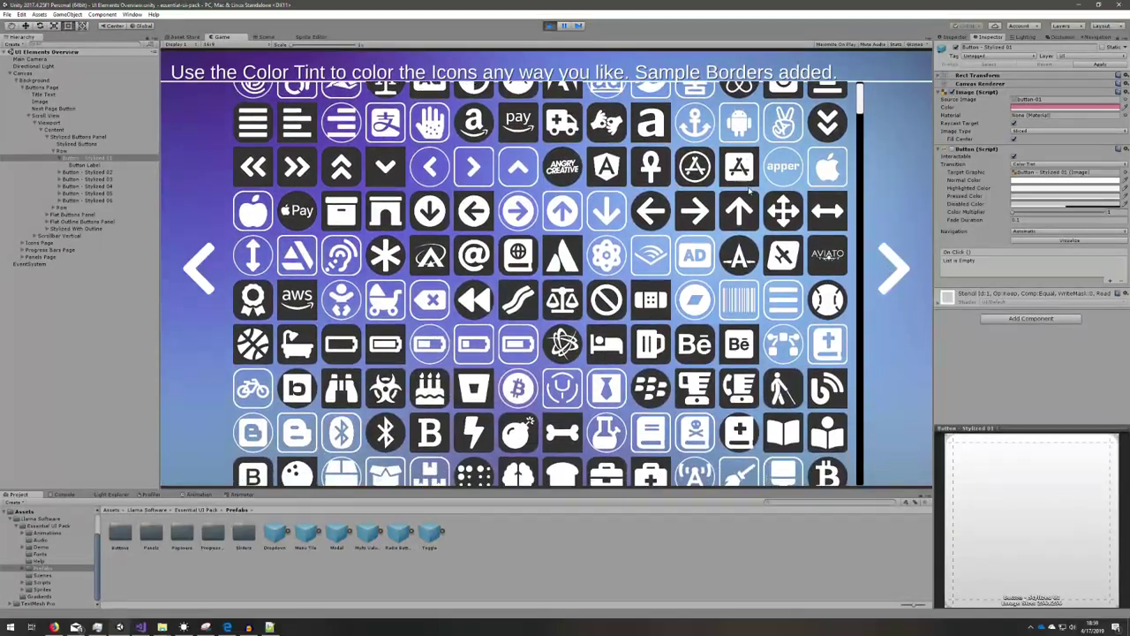
scroll(741, 195, "up", 1)
scroll(706, 221, "down", 3)
scroll(696, 228, "down", 2)
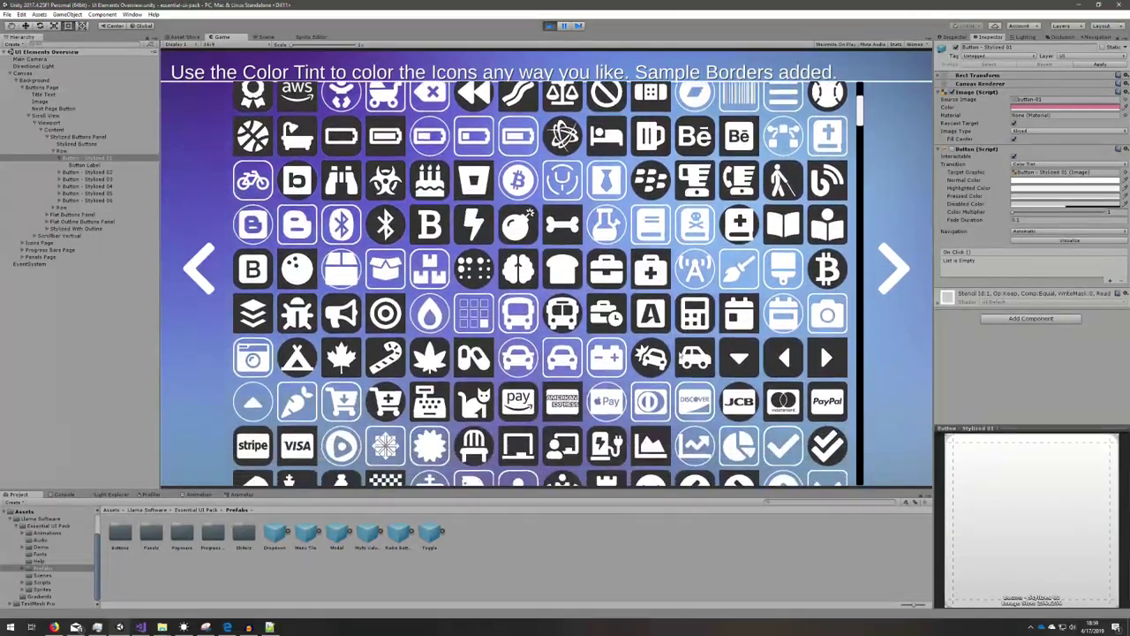
scroll(670, 273, "down", 1)
scroll(635, 336, "down", 6)
scroll(593, 408, "down", 3)
scroll(601, 412, "down", 3)
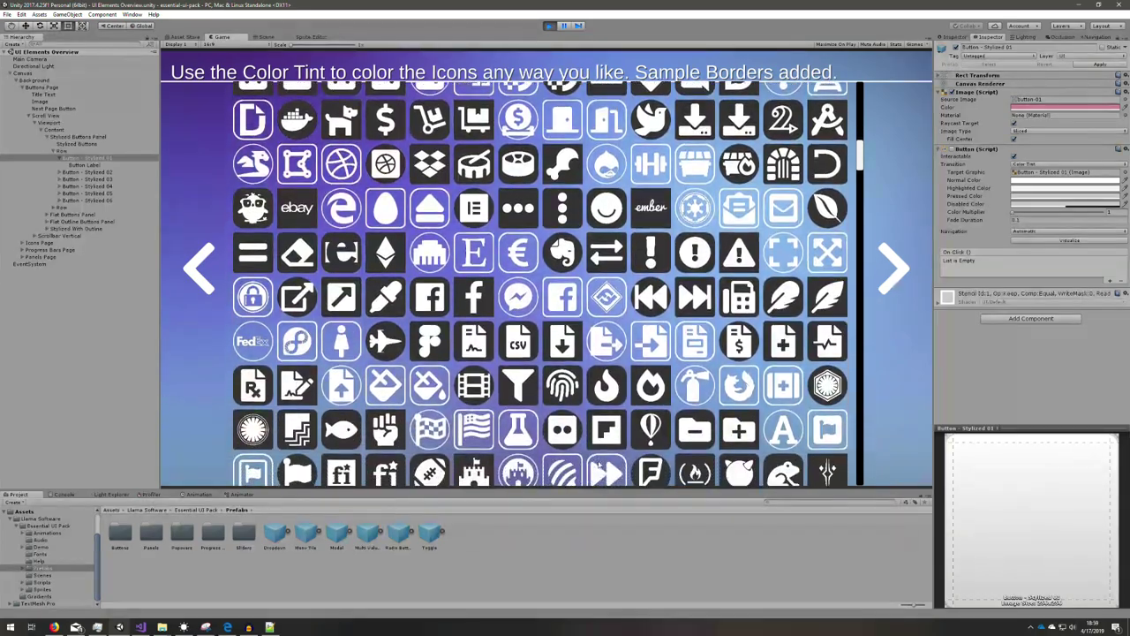
scroll(618, 417, "down", 3)
scroll(640, 422, "down", 2)
scroll(658, 428, "down", 3)
scroll(654, 397, "down", 3)
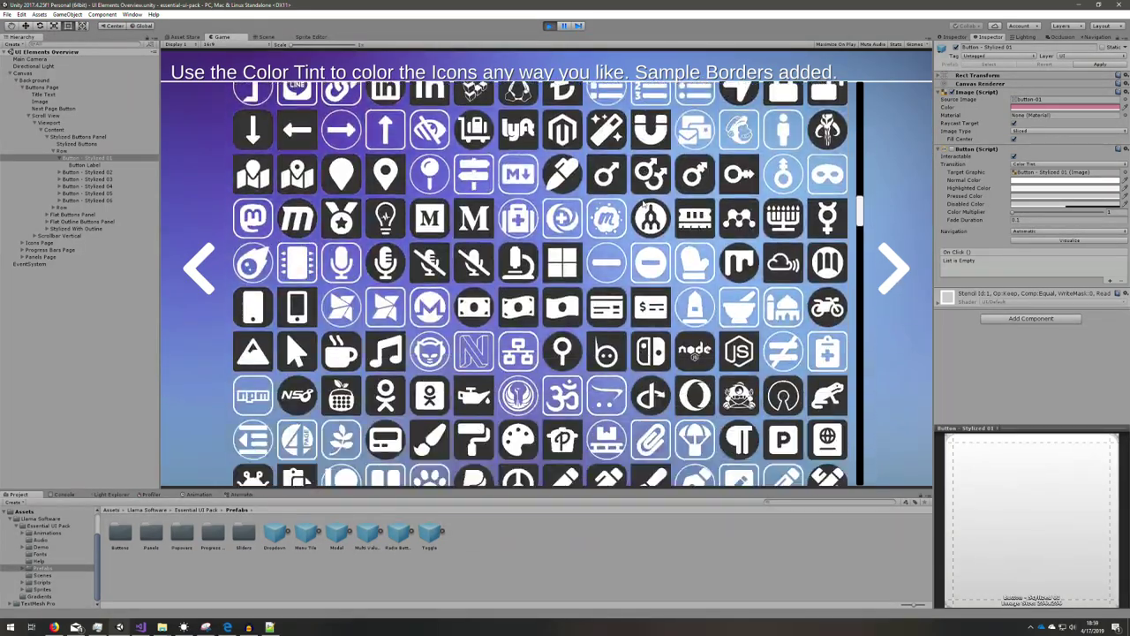
scroll(644, 353, "down", 3)
scroll(635, 300, "down", 1)
scroll(624, 251, "down", 3)
scroll(624, 252, "down", 5)
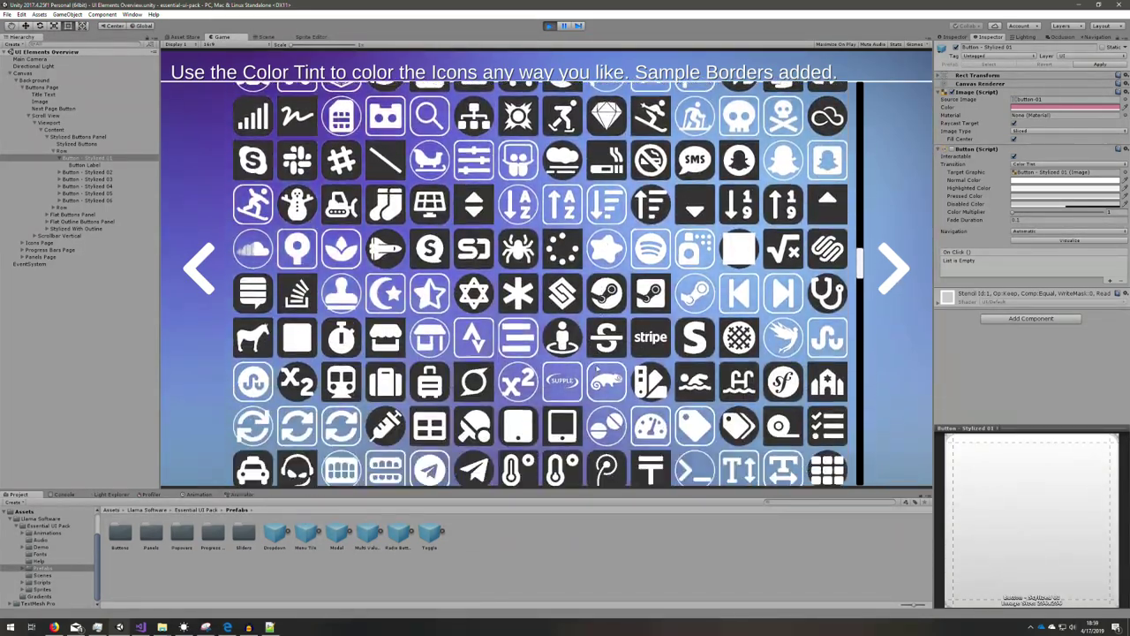
scroll(626, 265, "down", 2)
scroll(636, 291, "down", 4)
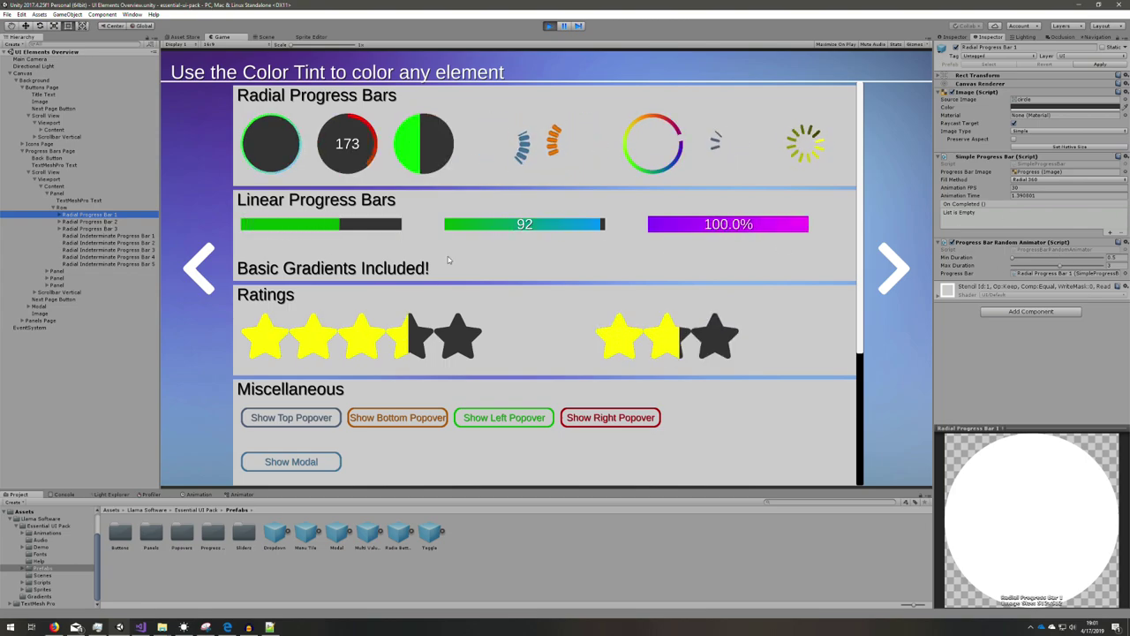
Step through Radial Progress Bars 2 and 3 to Radial Indeterminate Progress Bar 3.
key("Down")
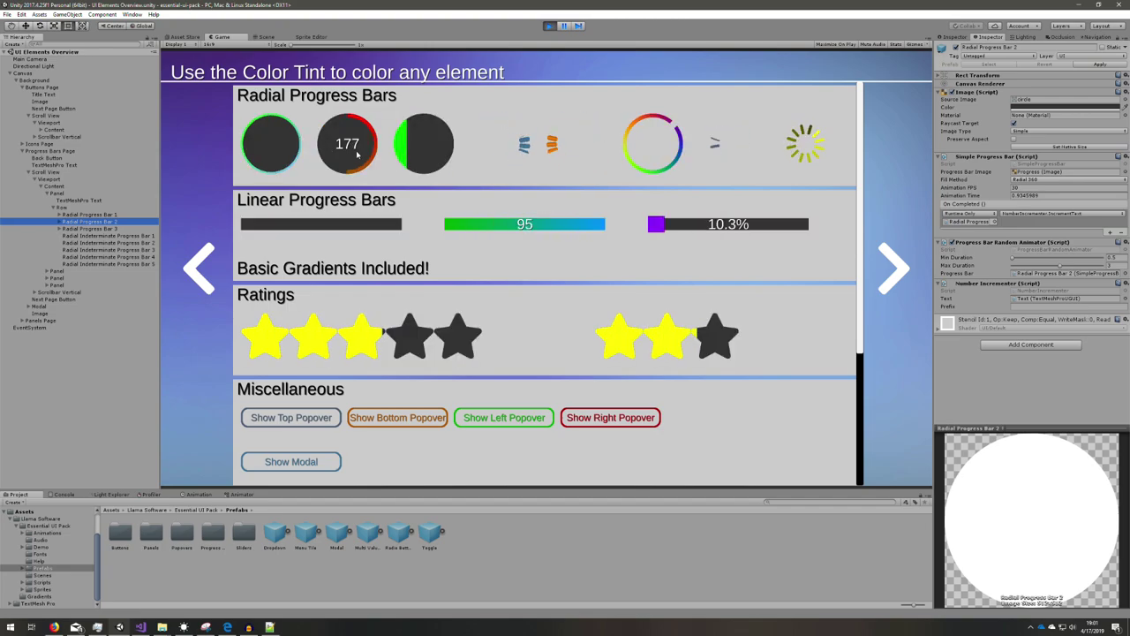
key("Down")
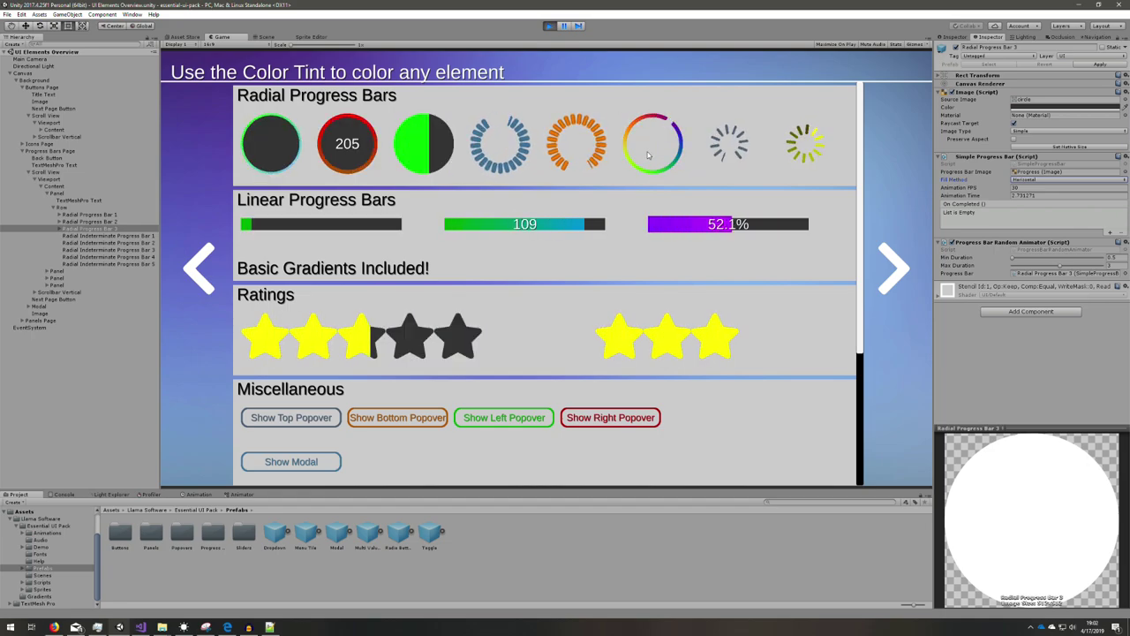
left_click(106, 249)
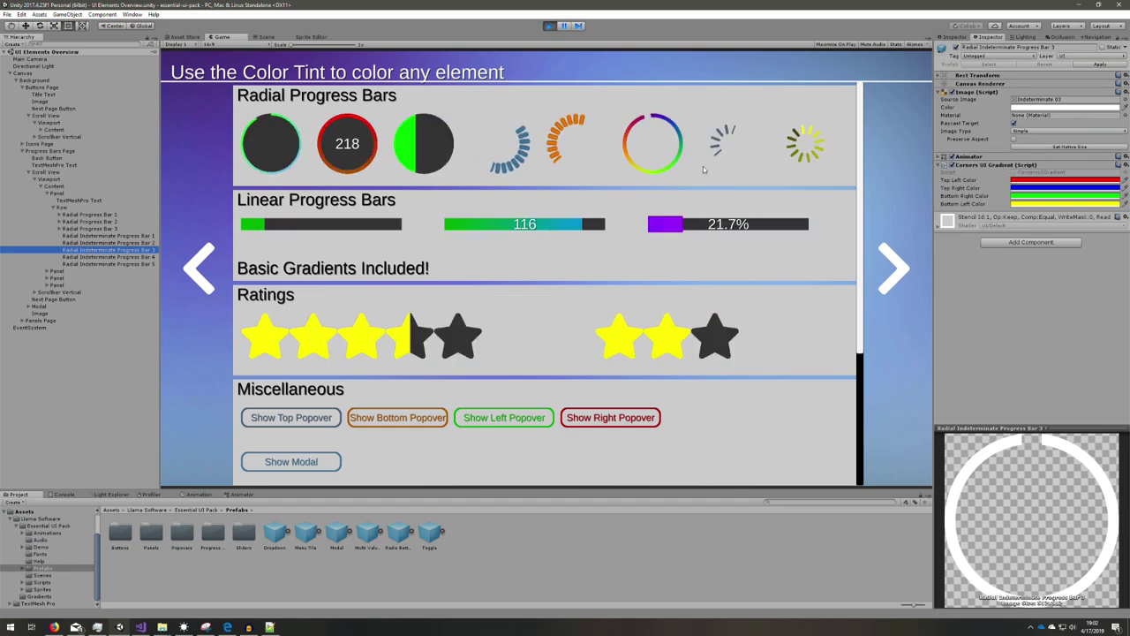
Try grey and red Image Color tints on the bar, then close the picker.
left_click(1067, 107)
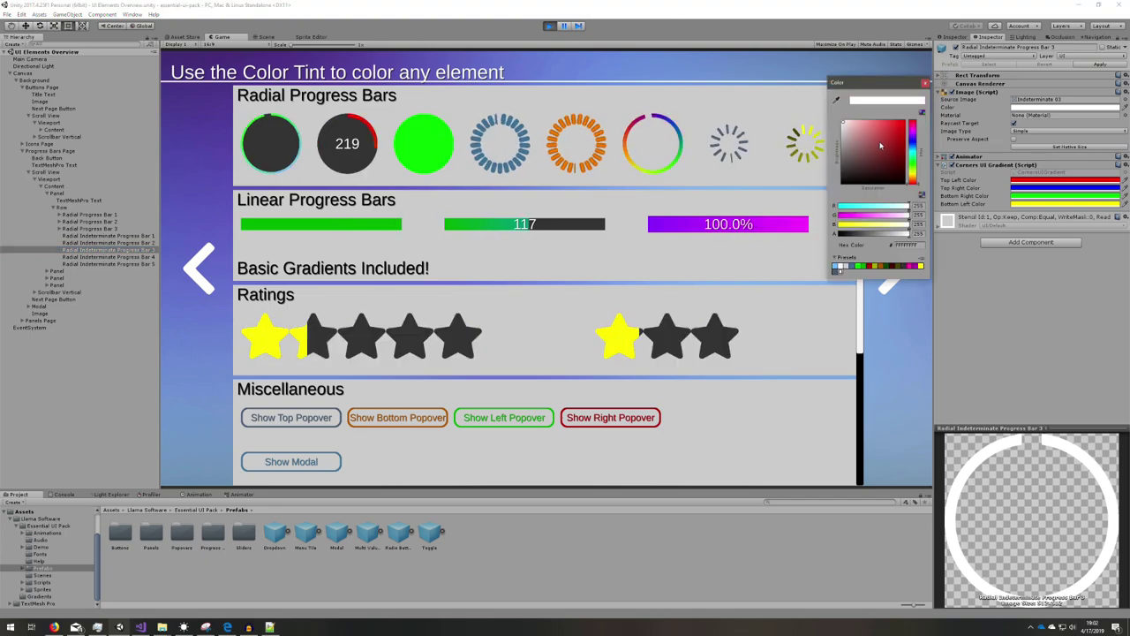
left_click(841, 139)
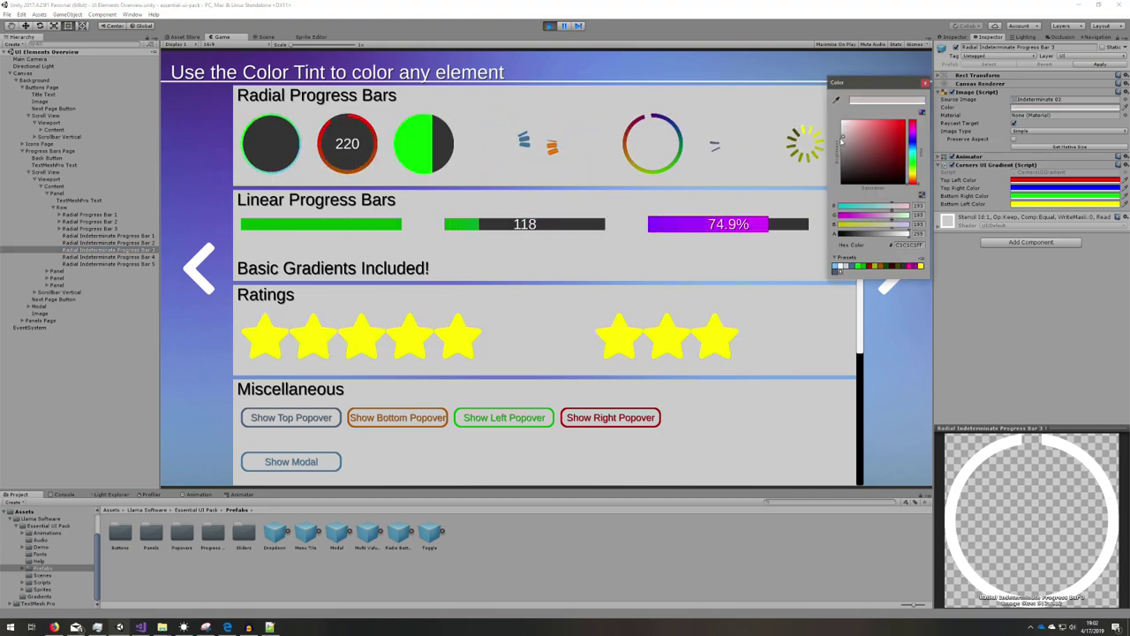
mouse_move(841, 140)
left_mouse_down()
mouse_move(880, 120)
mouse_move(853, 95)
left_mouse_up()
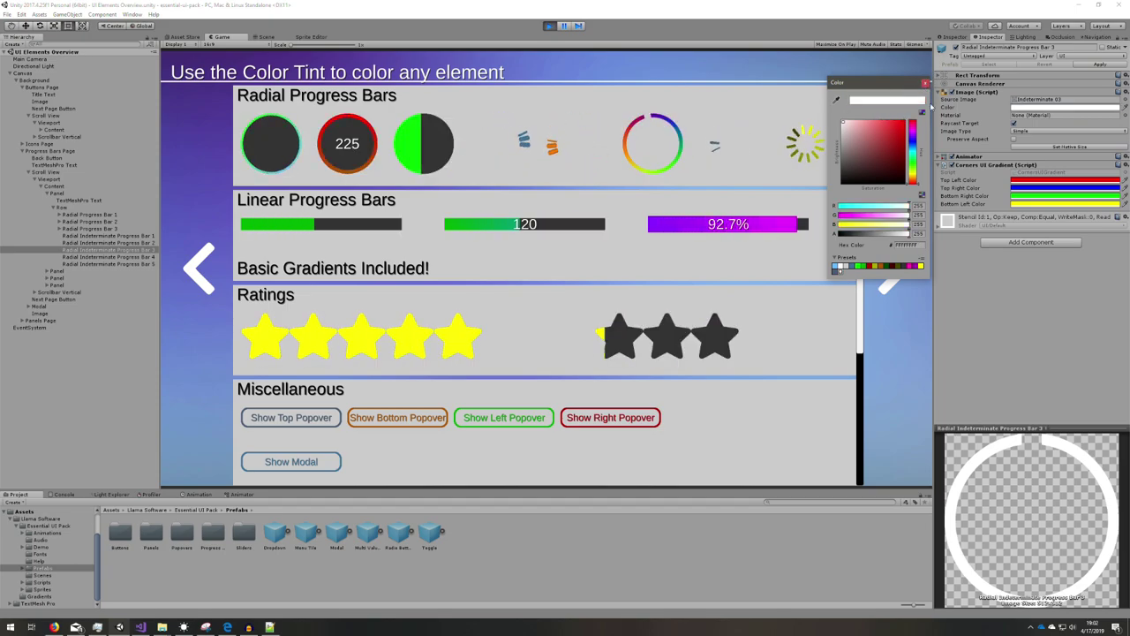
left_click(97, 249)
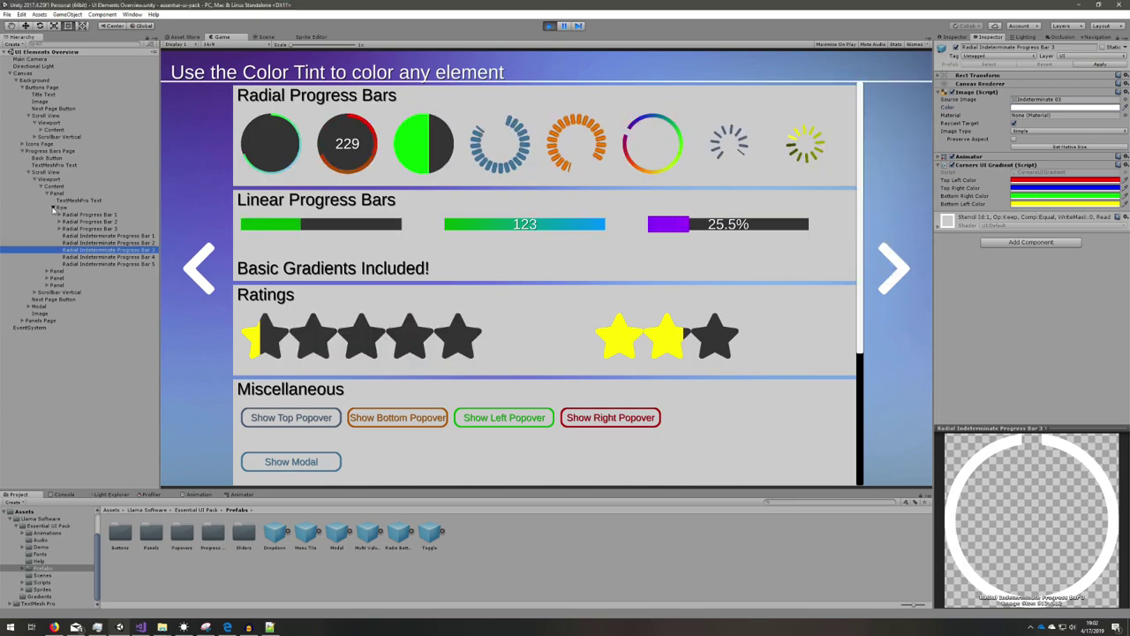
Collapse the radial bars row and expand the linear bars row to Linear Progress Bar 1.
left_click(54, 207)
left_click(47, 215)
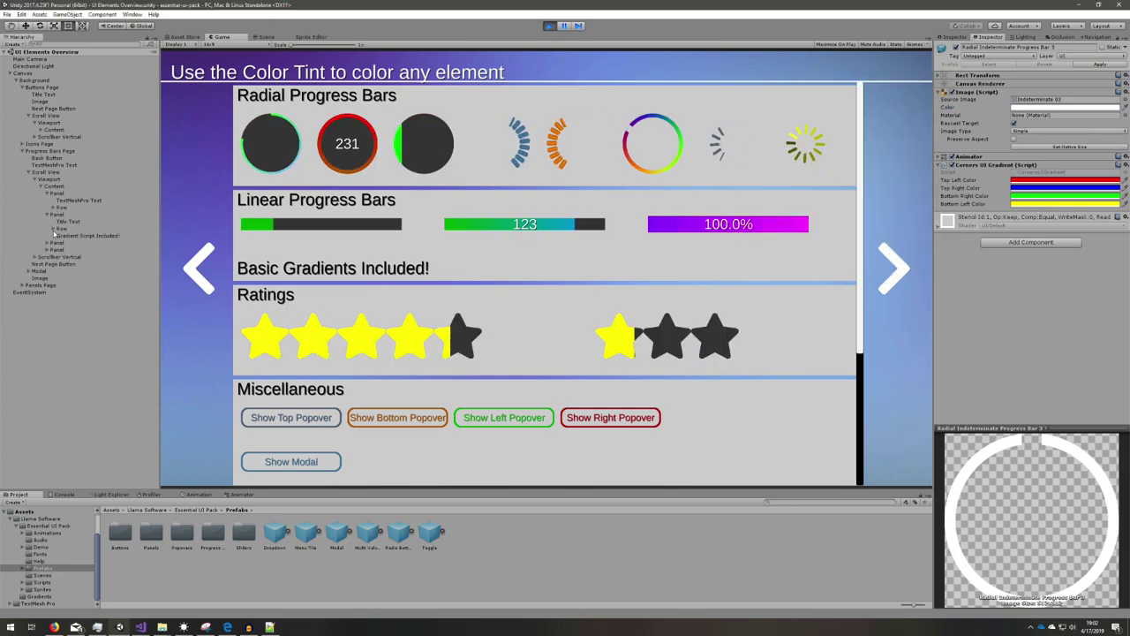
left_click(54, 228)
left_click(88, 236)
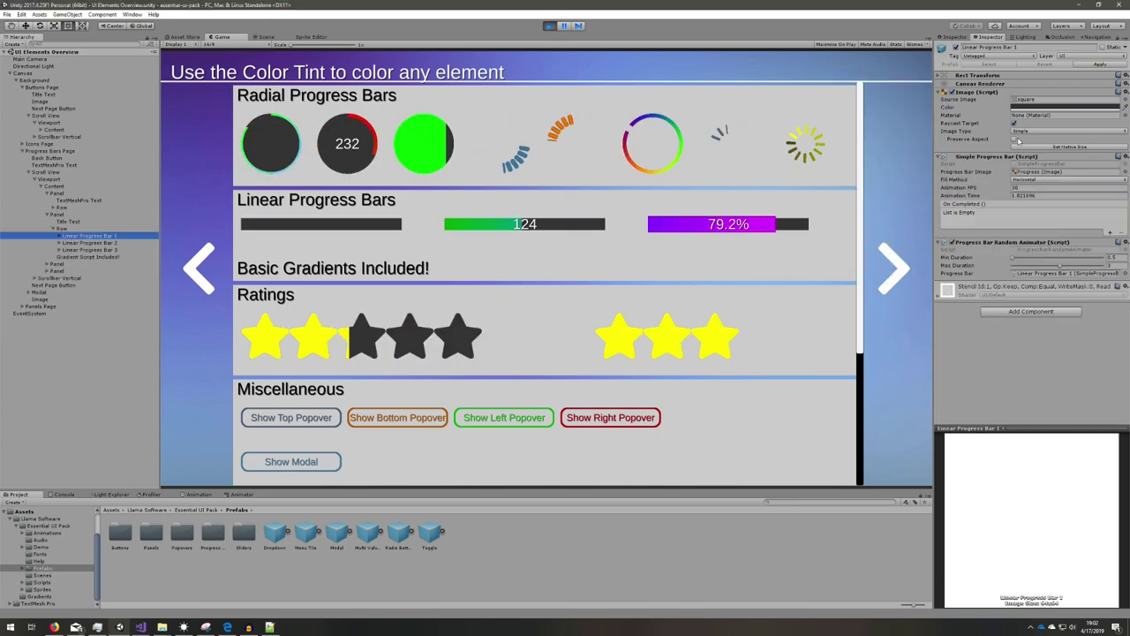
Slightly adjust the Progress fill's gradient angle, then select Linear Progress Bar 2.
double_click(1060, 171)
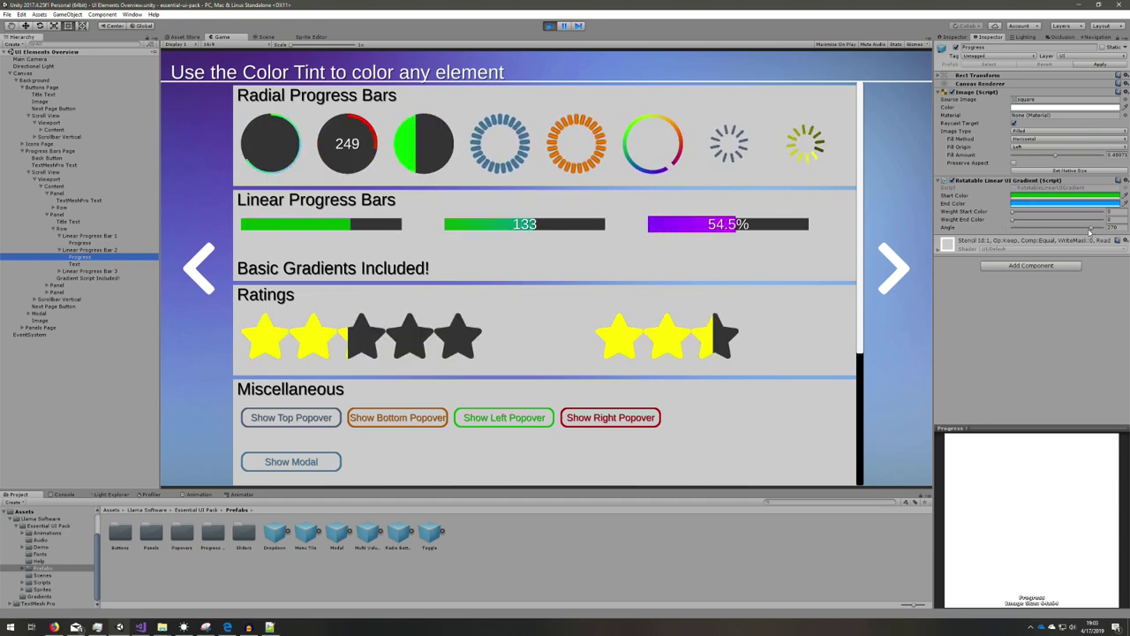
left_click_drag(1091, 231, 1057, 229)
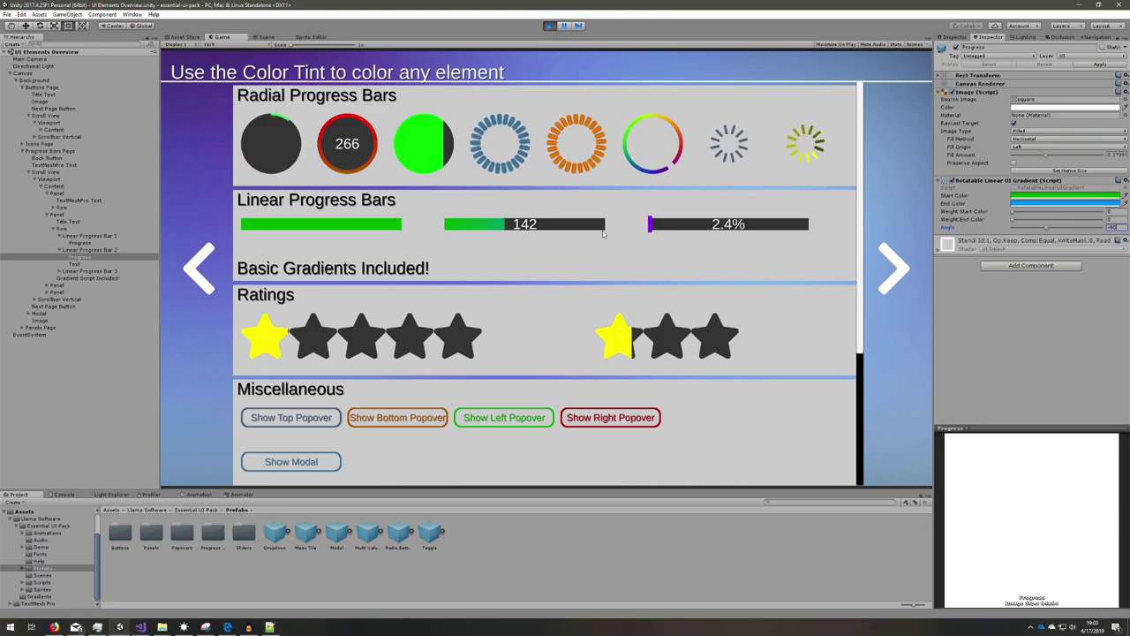
left_click(88, 249)
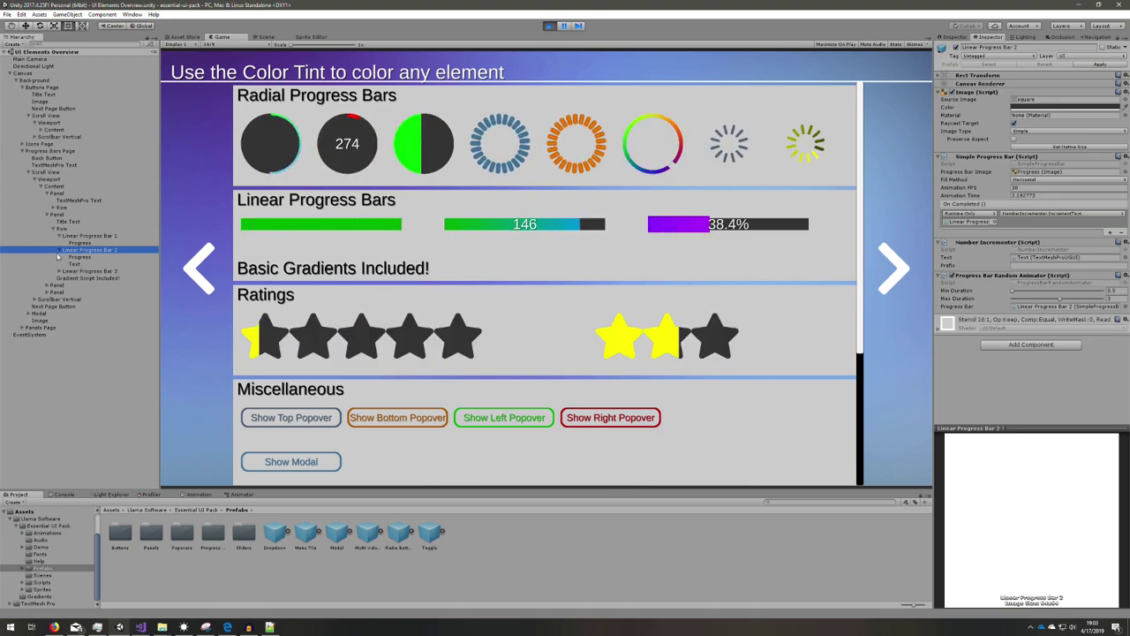
Select Linear Progress Bar 3 and ping its Percent Text reference from the Inspector.
left_click(59, 250)
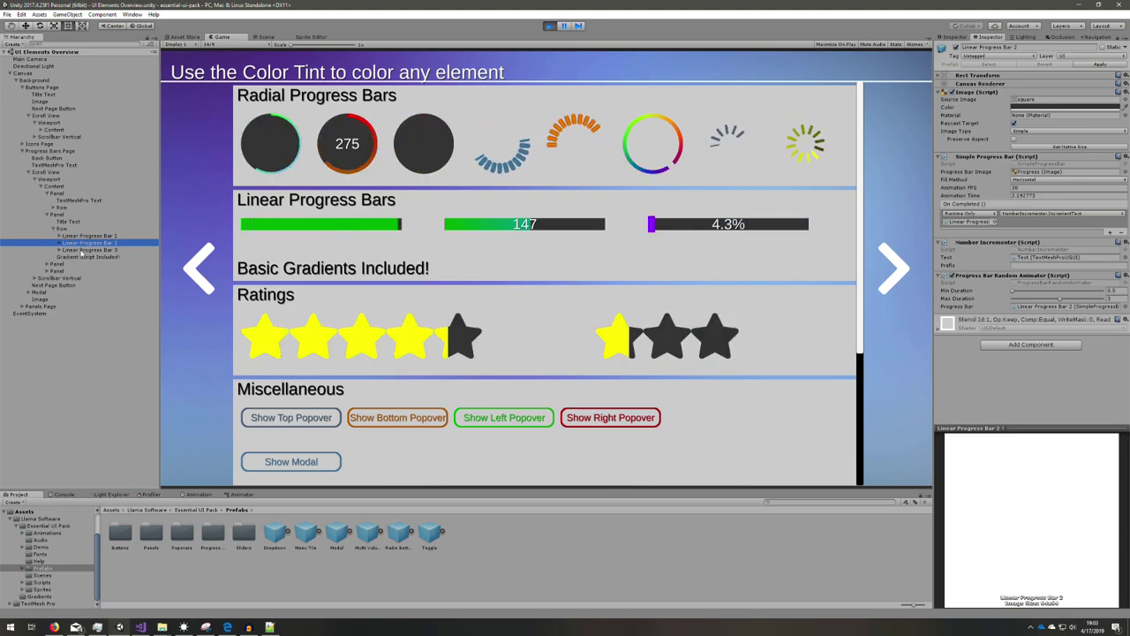
left_click(81, 250)
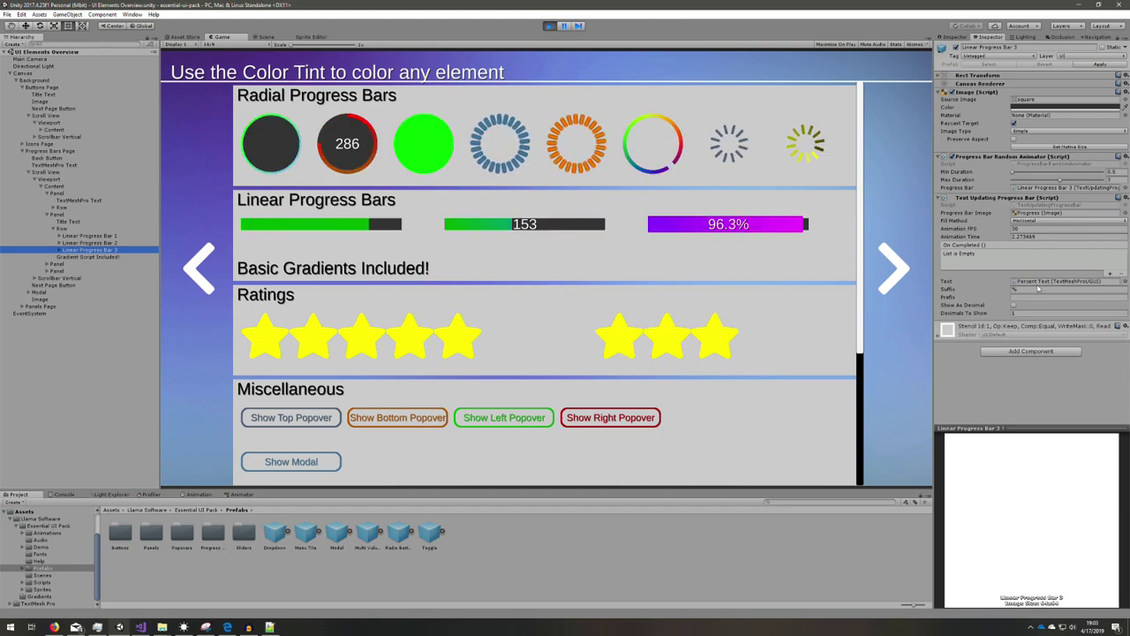
left_click(1094, 282)
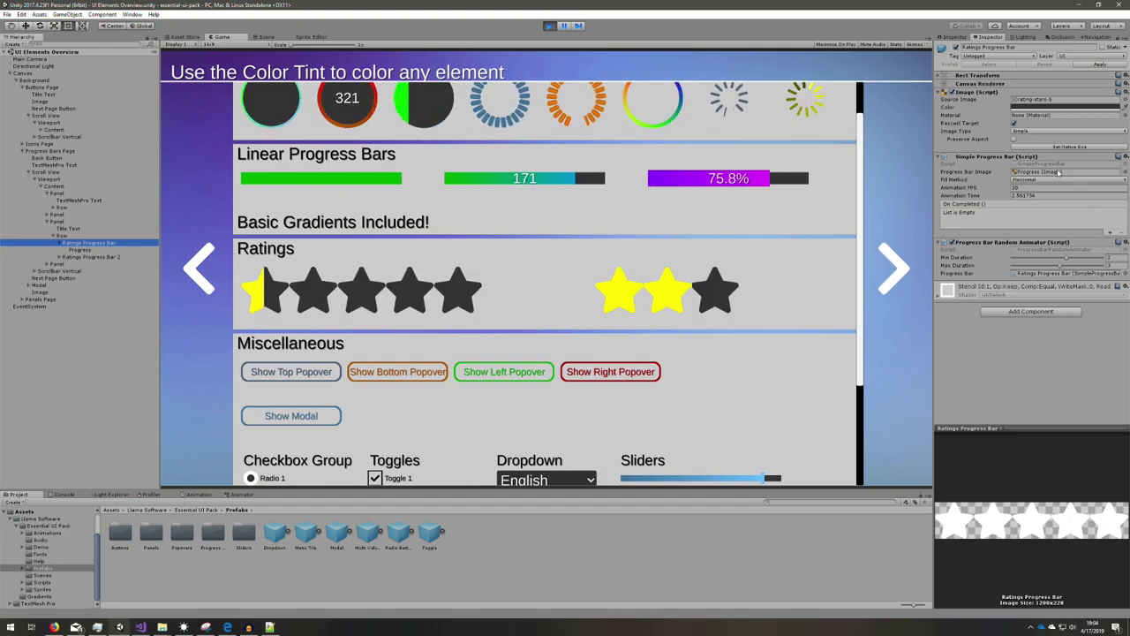
Scroll the demo to Miscellaneous and show the sample top popover.
scroll(842, 236, "down", 3)
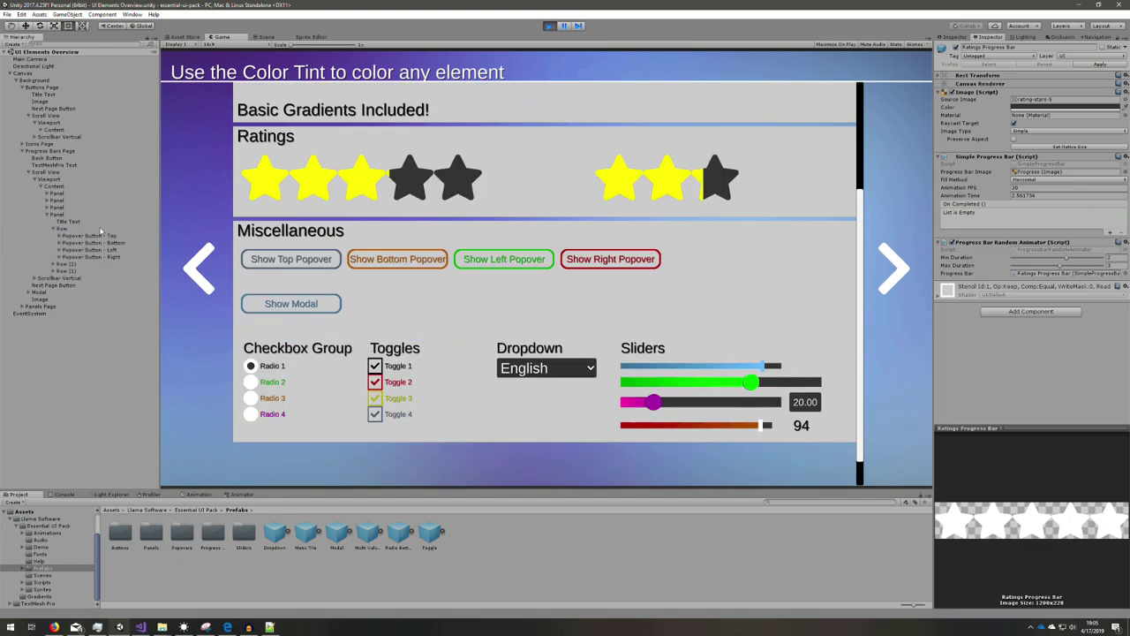
left_click(312, 260)
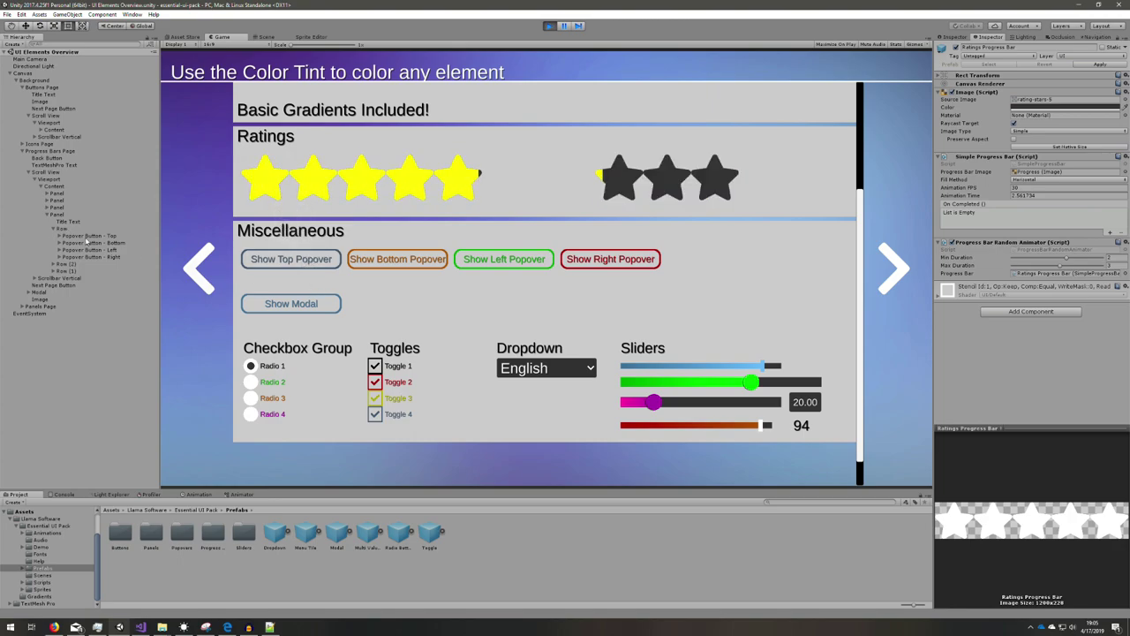
mouse_move(293, 263)
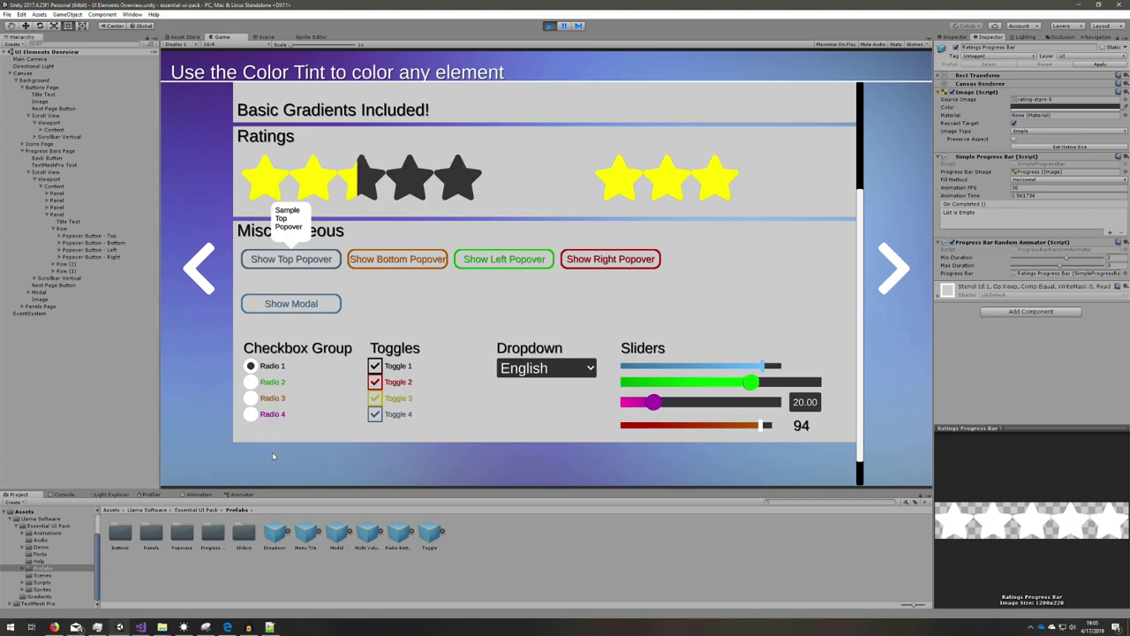
Browse the Popovers prefab folder, then trigger the right popover and the sample modal.
double_click(181, 533)
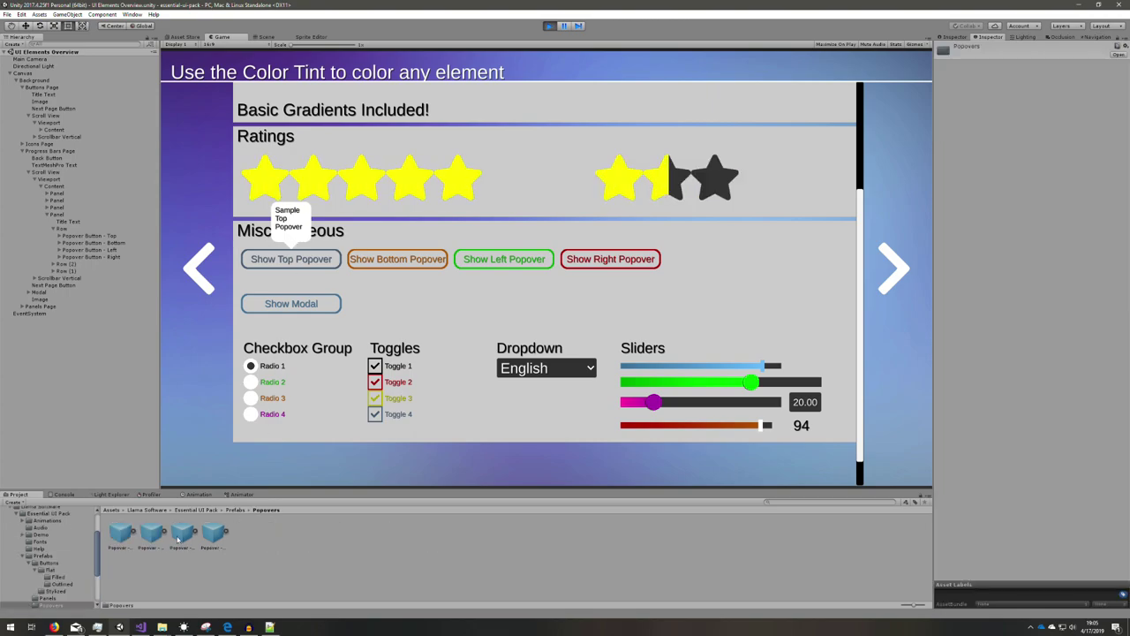
left_click(122, 534)
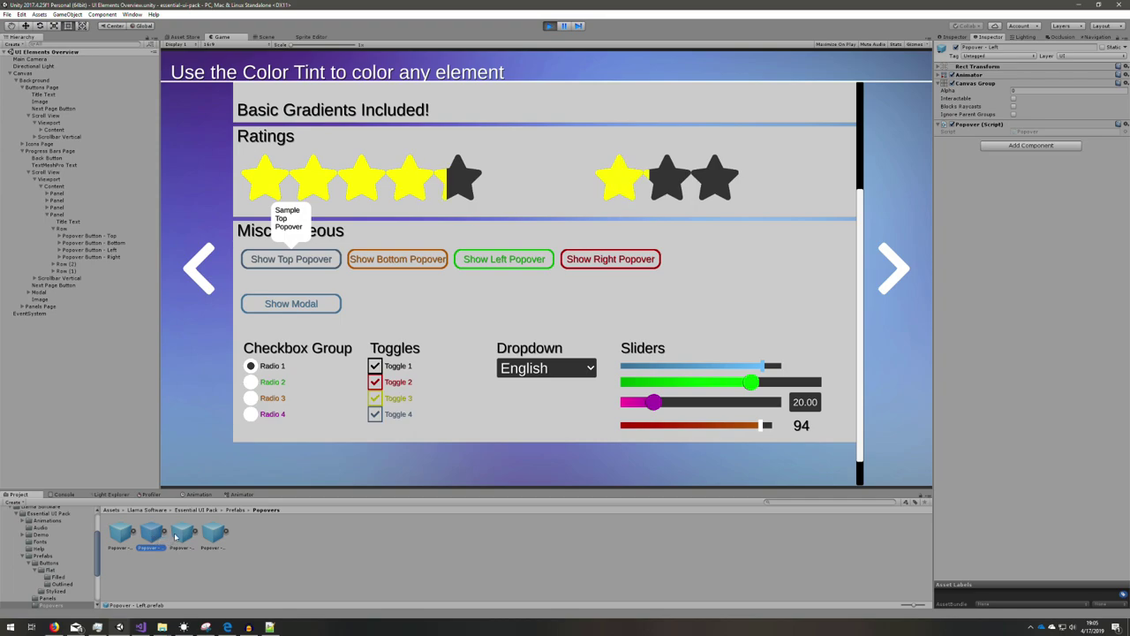
left_click(207, 535)
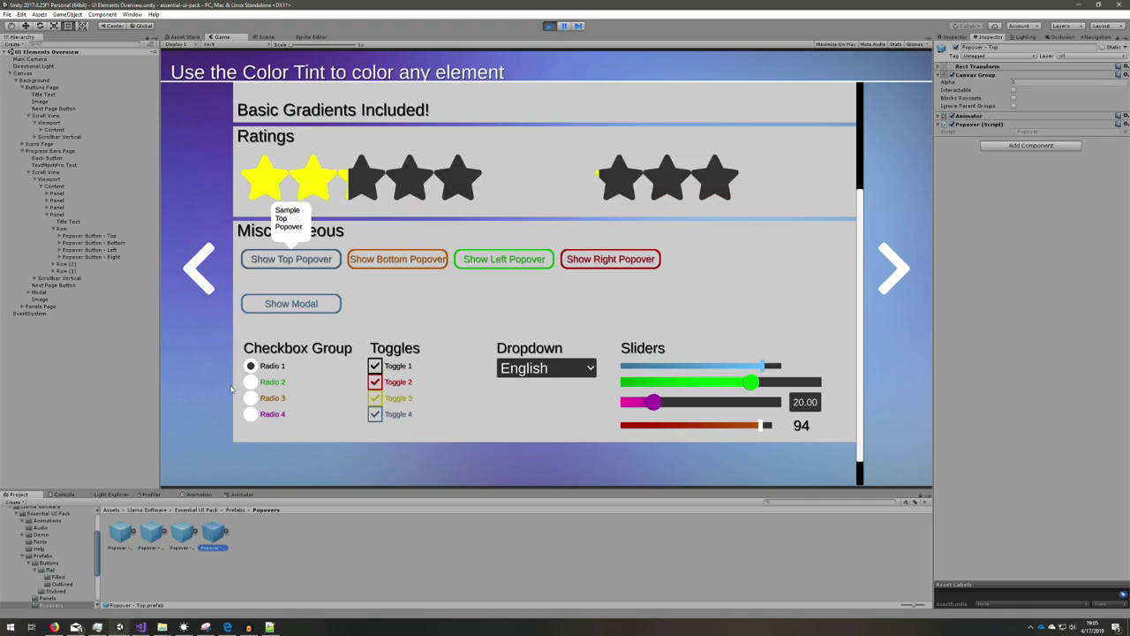
left_click(637, 264)
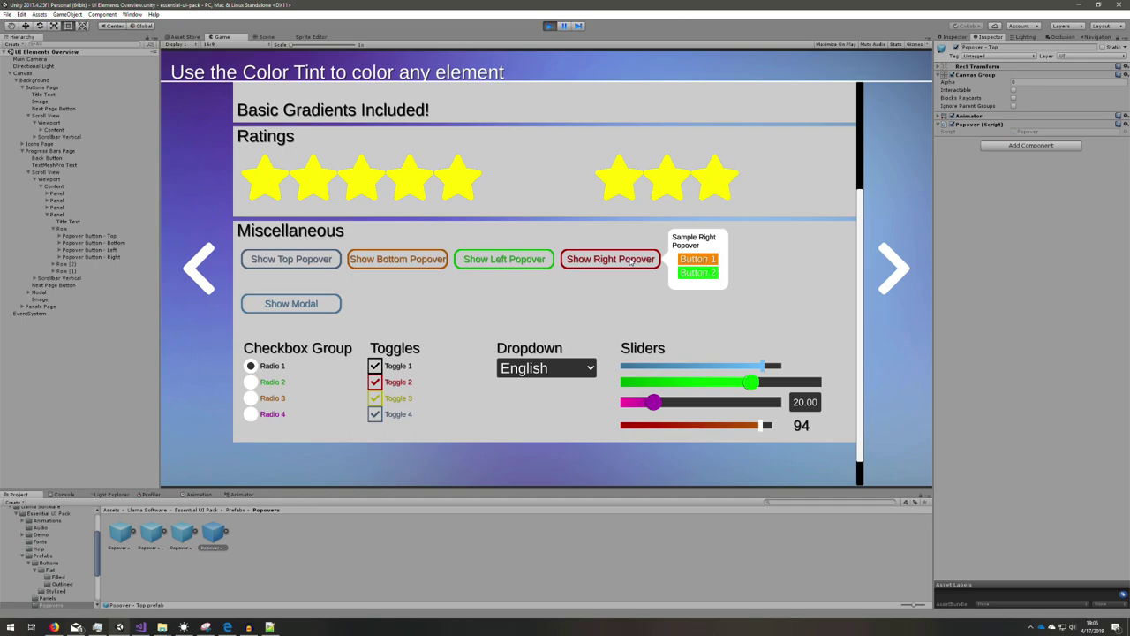
left_click(326, 307)
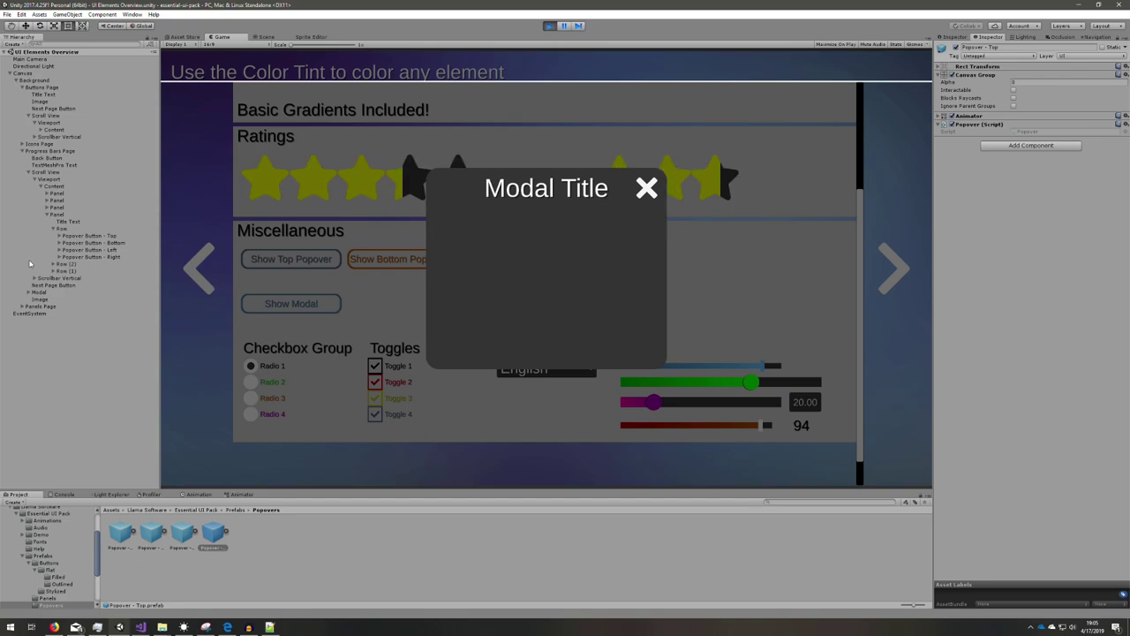
Select Modal Button, then close, reopen and close the modal dialog again.
left_click(78, 242)
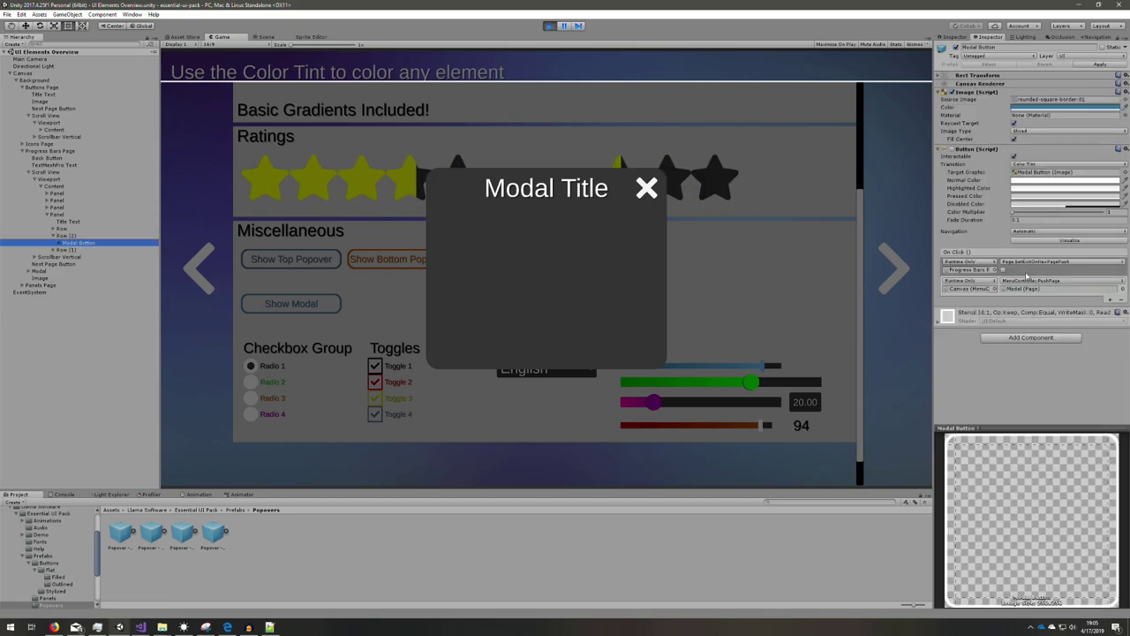
left_click(633, 289)
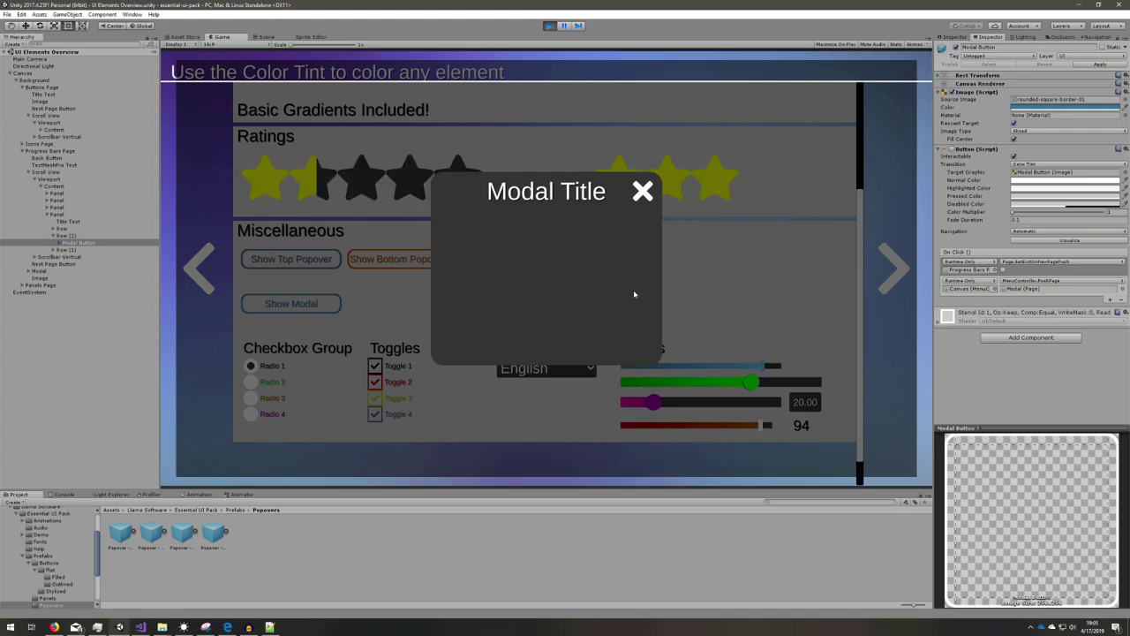
key("Return")
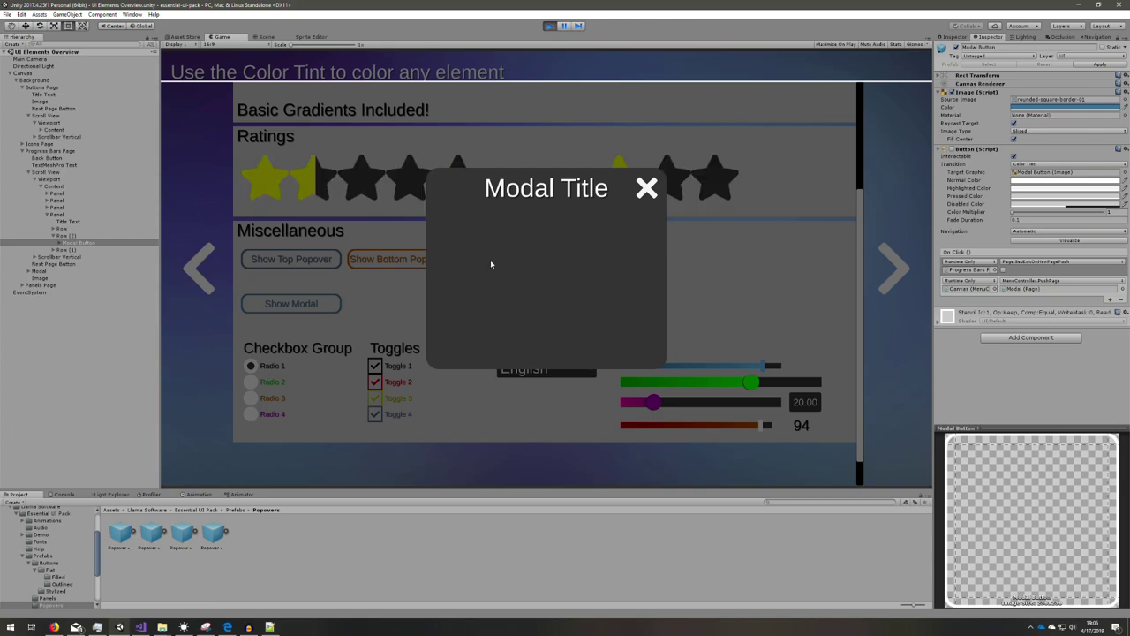
left_click(650, 192)
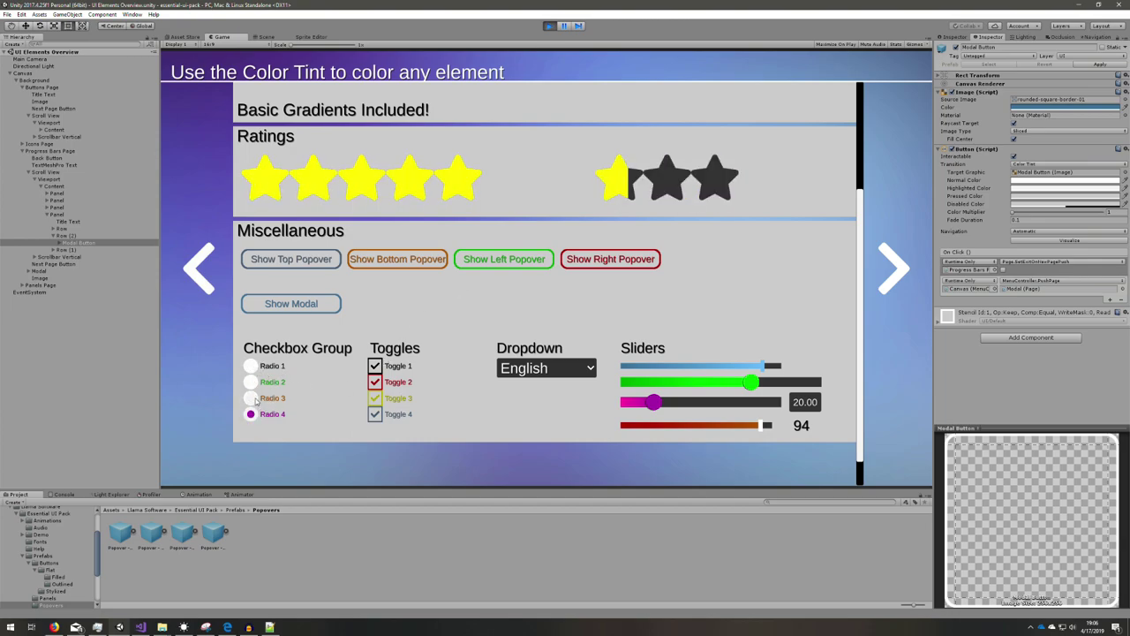
Try the Radio 3 option in the demo, then settle on Radio 2.
left_click(252, 398)
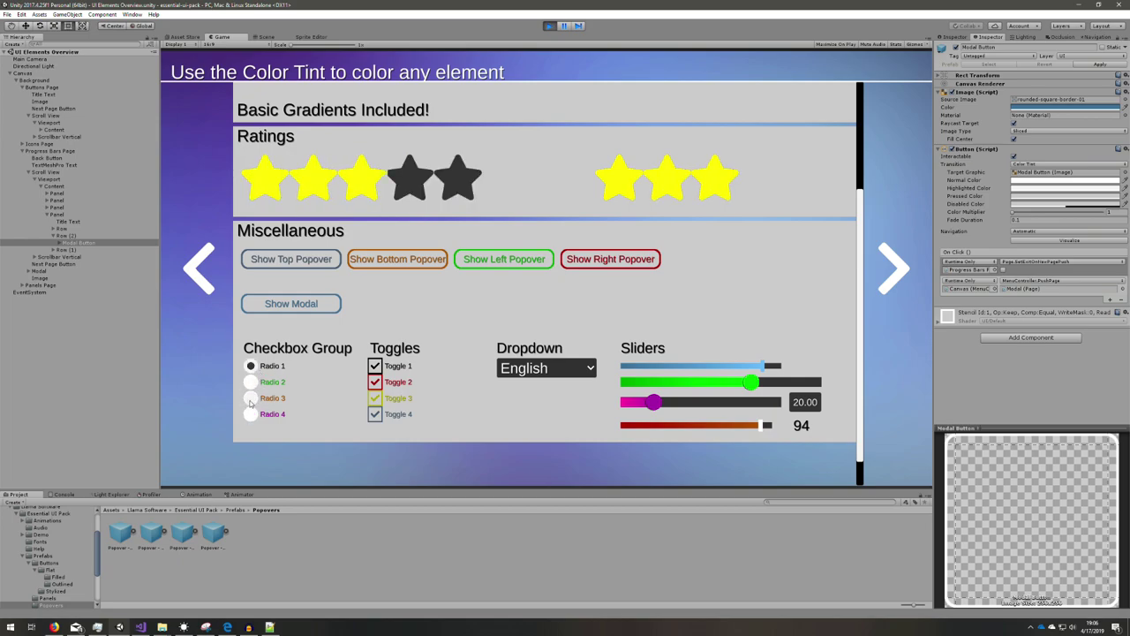
left_click(251, 402)
left_click(253, 382)
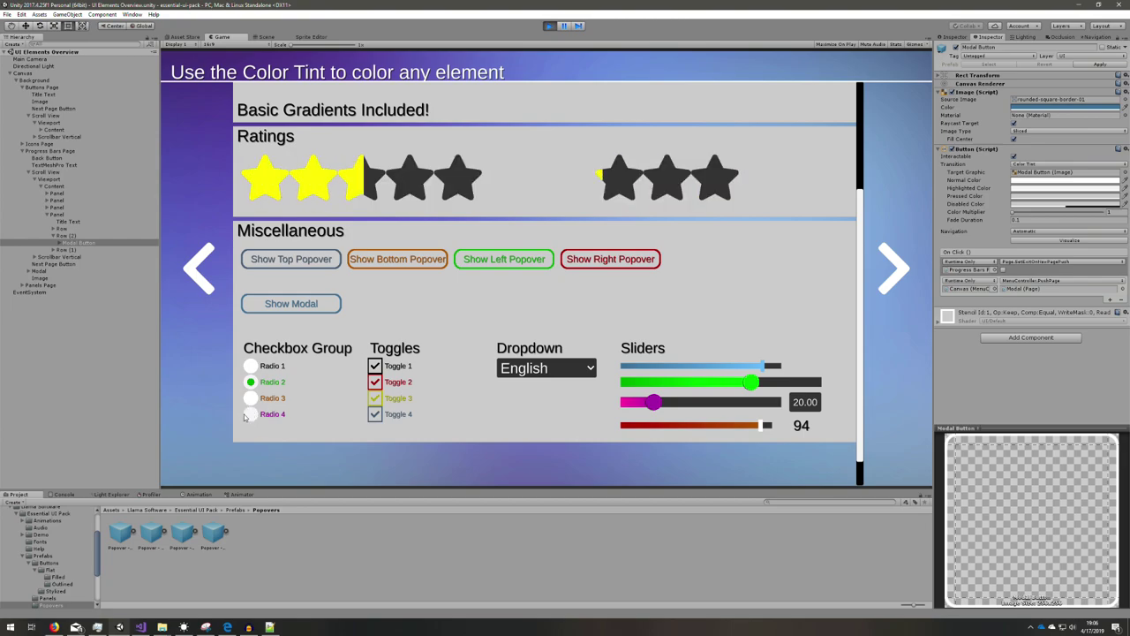
Toggle the demo's four checkboxes off and on until all are checked.
left_click(378, 368)
left_click(376, 383)
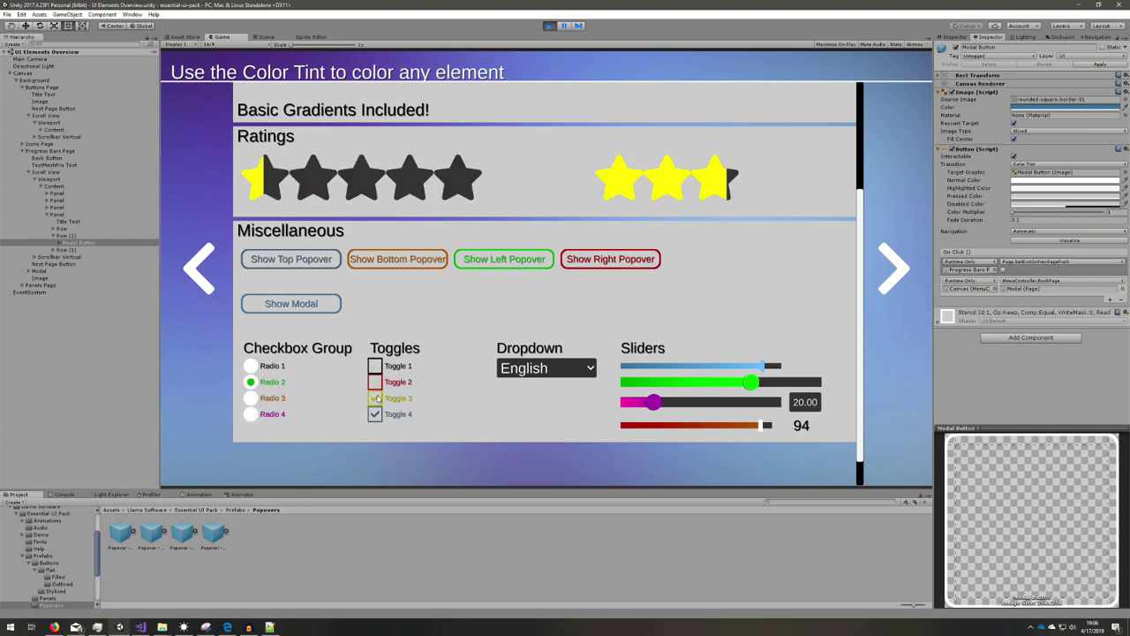
left_click(375, 414)
left_click(375, 398)
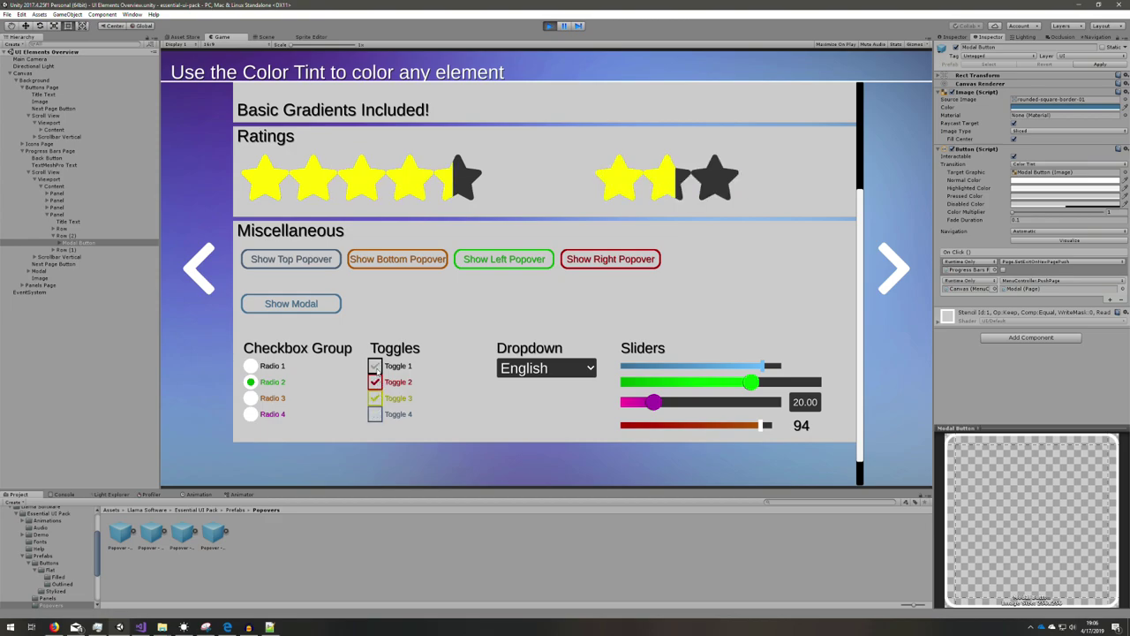
left_click(375, 413)
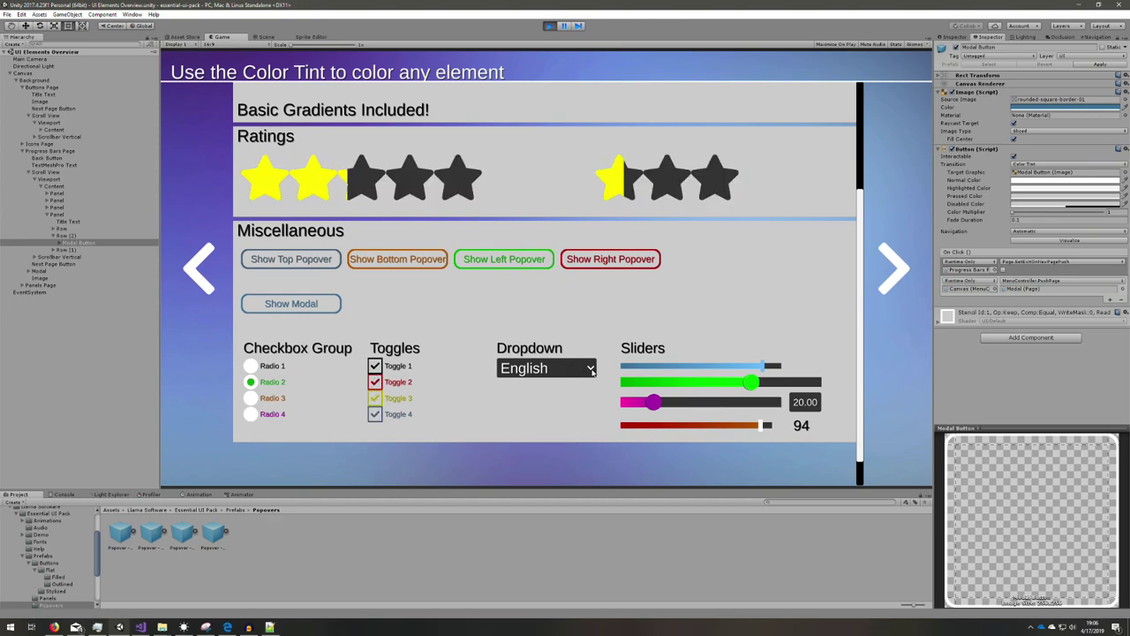
Pick French, then Spanish, then English again in the language dropdown.
left_click(574, 371)
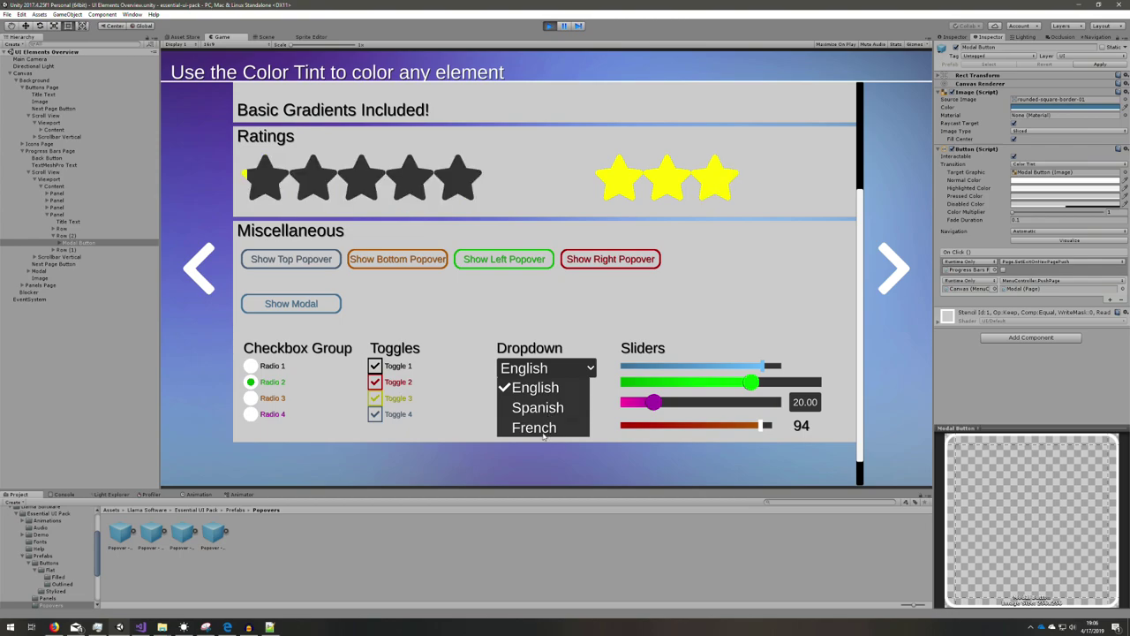
left_click(545, 428)
left_click(547, 368)
left_click(538, 407)
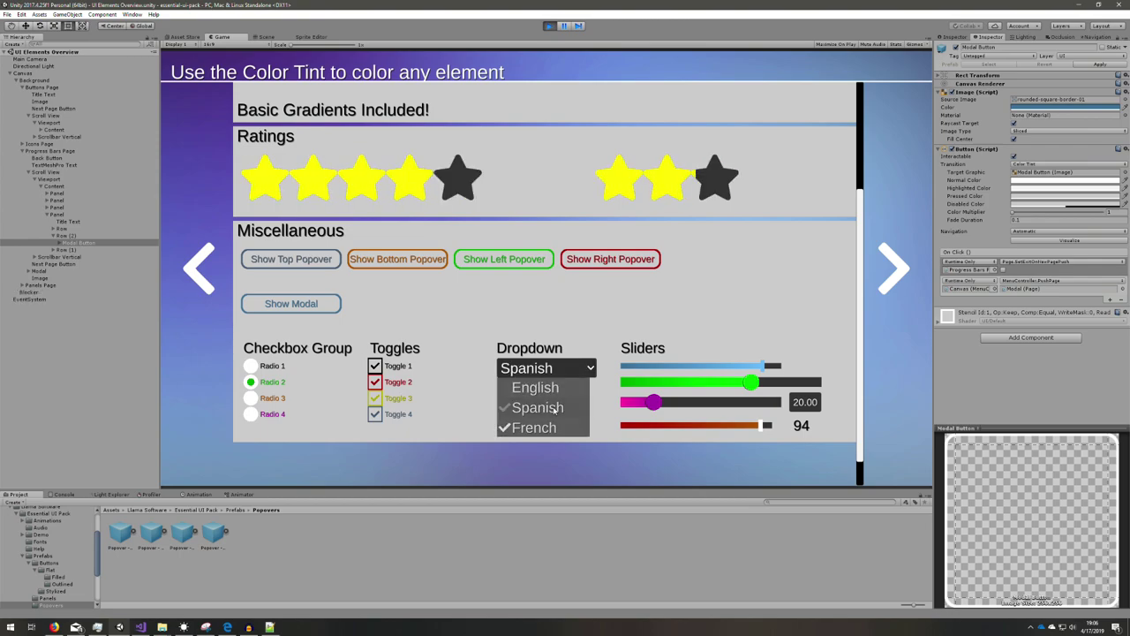
left_click(556, 369)
left_click(564, 388)
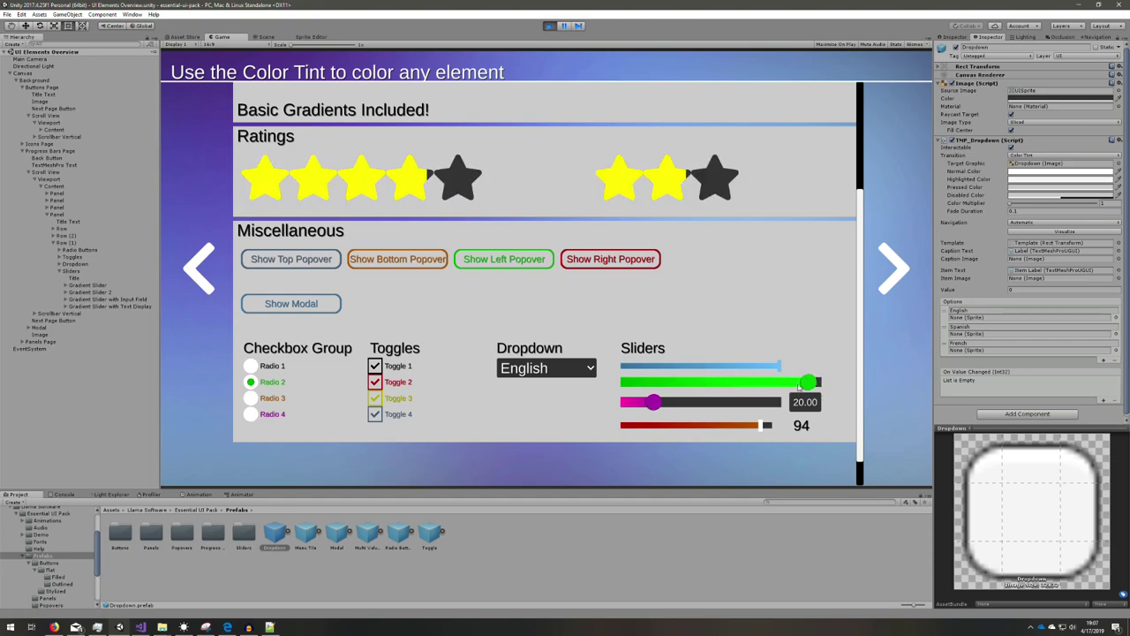
Set the green slider to about halfway and magenta to 67.05, then open Prefabs/Buttons.
mouse_move(821, 388)
left_mouse_down()
mouse_move(719, 381)
mouse_move(754, 373)
left_mouse_up()
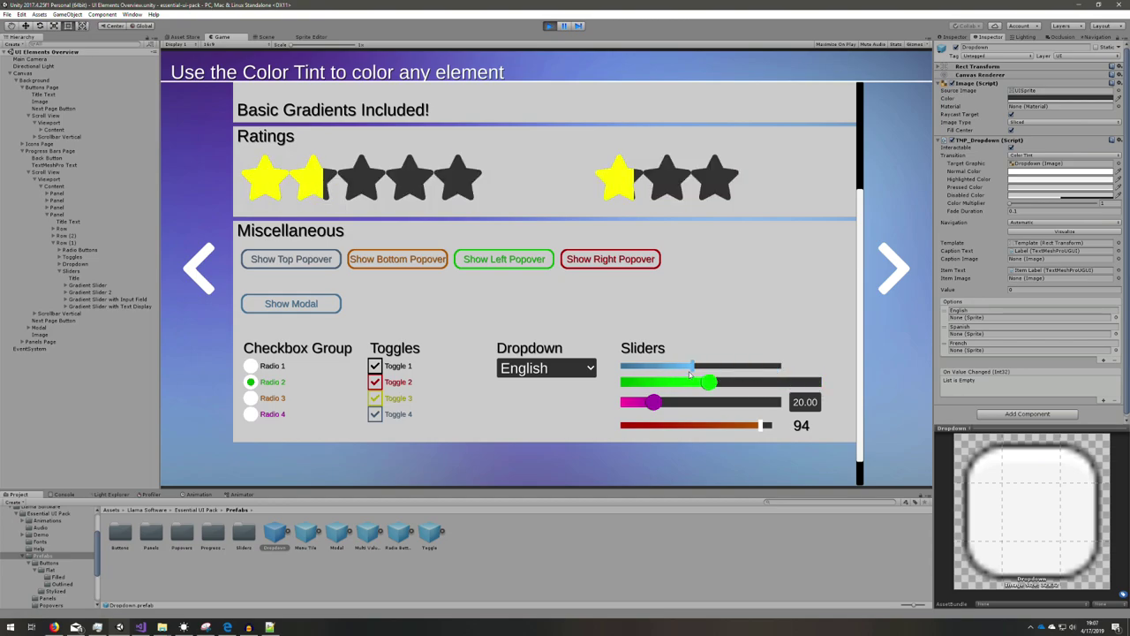
left_click_drag(656, 405, 728, 405)
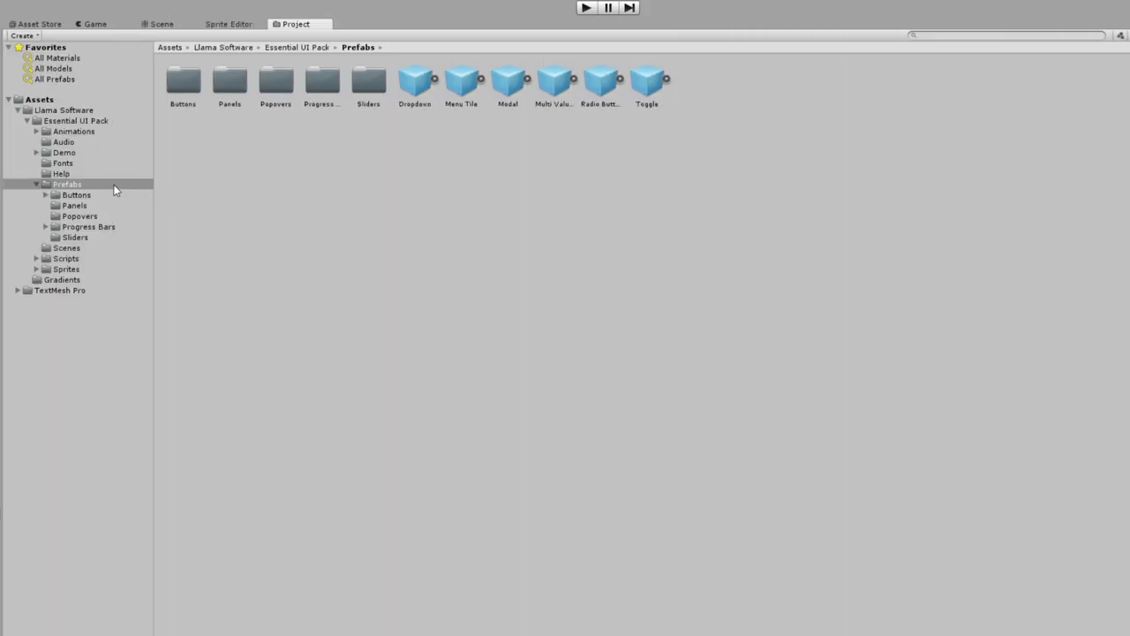
left_click(76, 195)
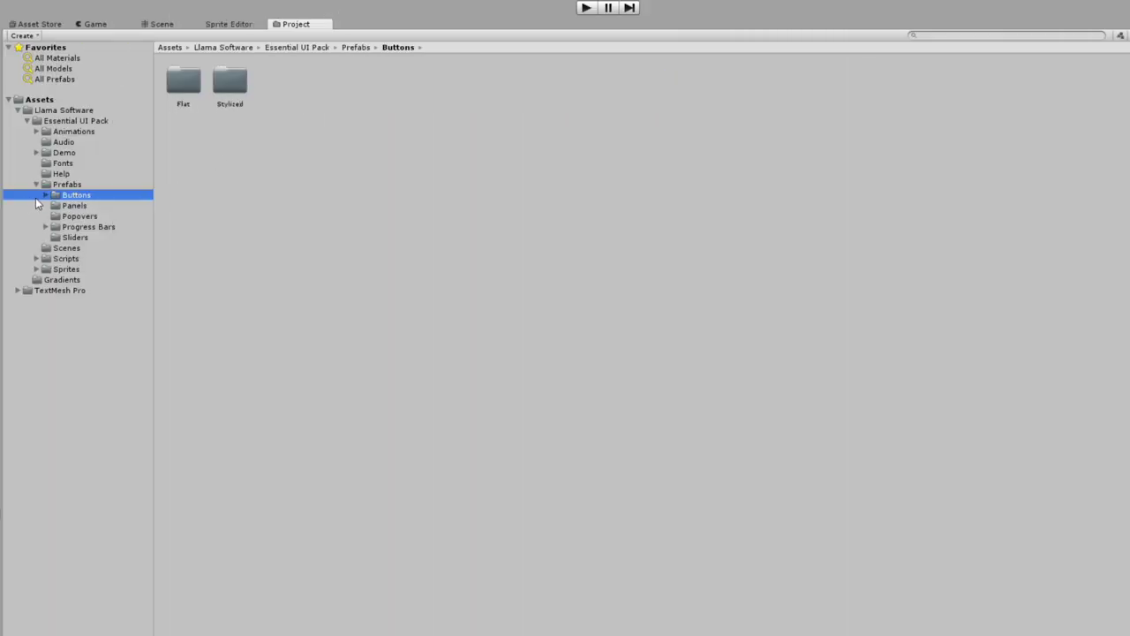
Browse the Filled, Outlined and Stylized button prefabs, then collapse the Buttons folder.
left_click(45, 195)
left_click(88, 216)
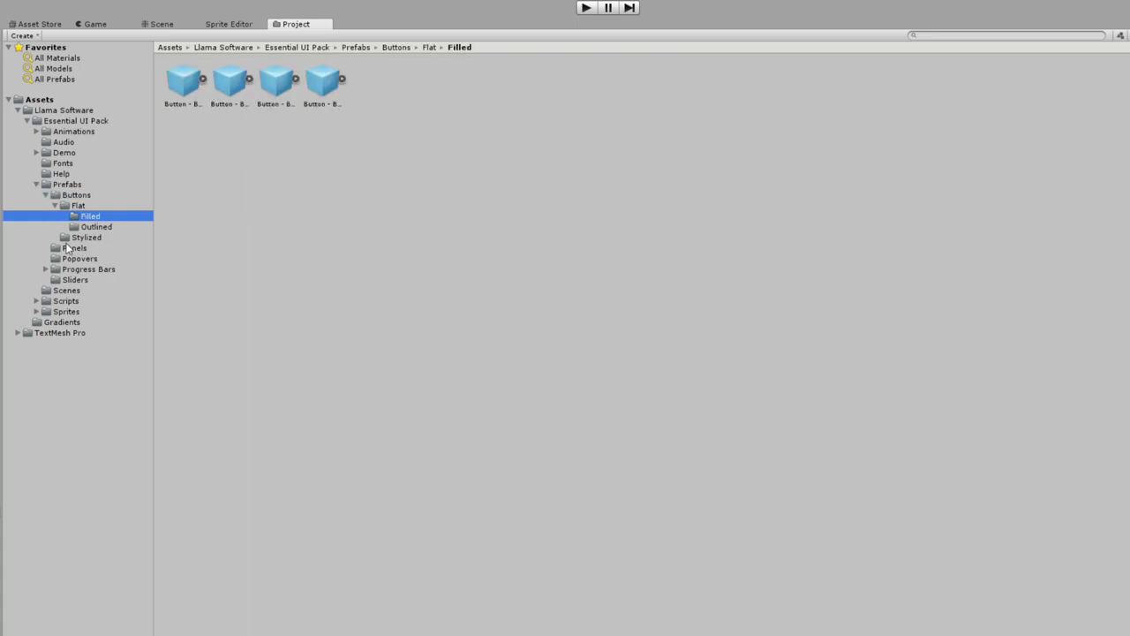
left_click(98, 227)
left_click(94, 238)
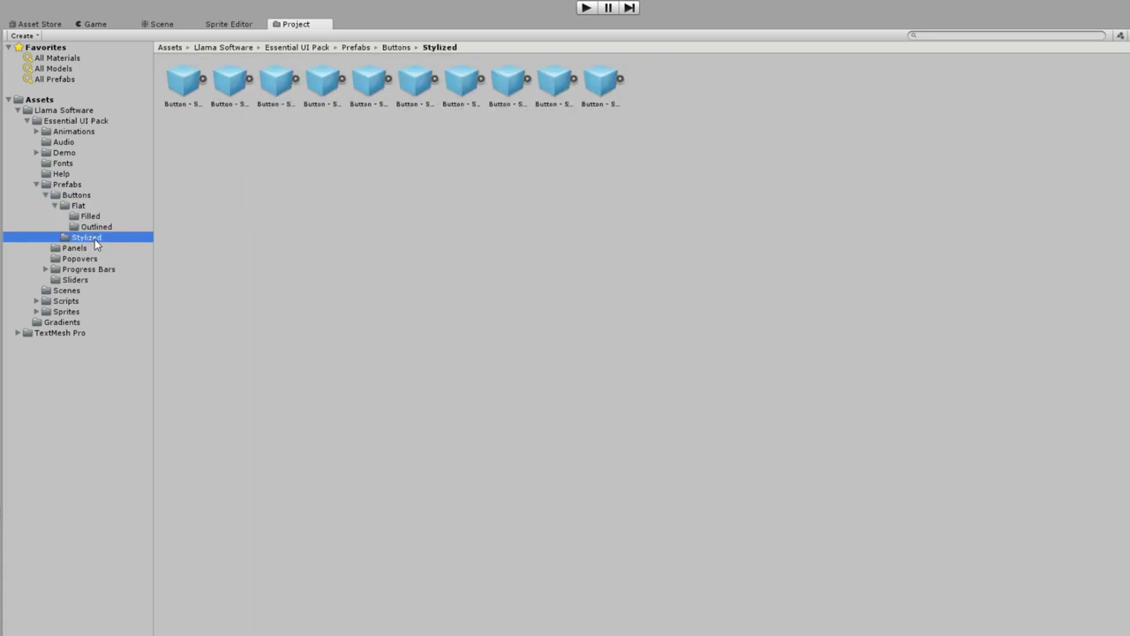
left_click(55, 206)
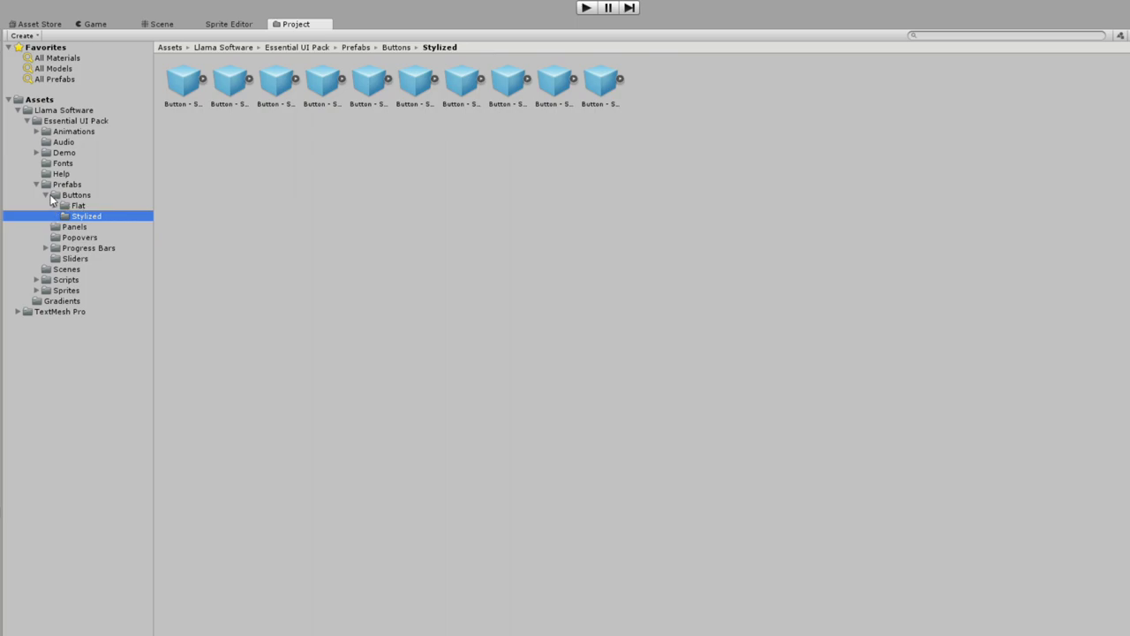
left_click(46, 196)
Look through the Panels and Popovers prefab folders, selecting two popover prefabs.
left_click(69, 207)
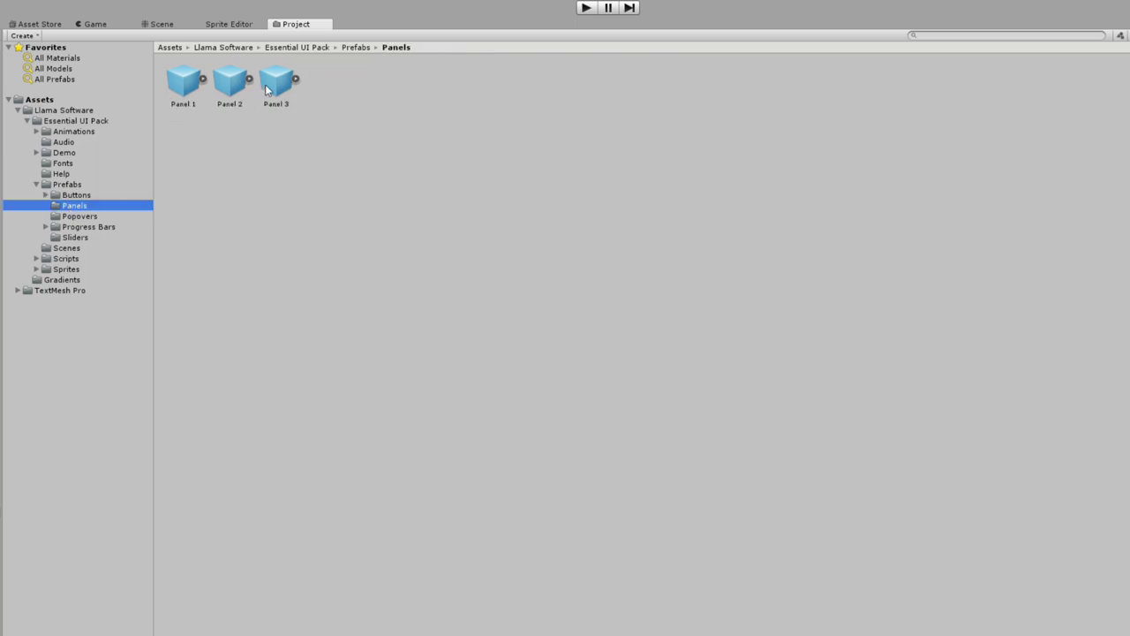
left_click(80, 216)
left_click(183, 92)
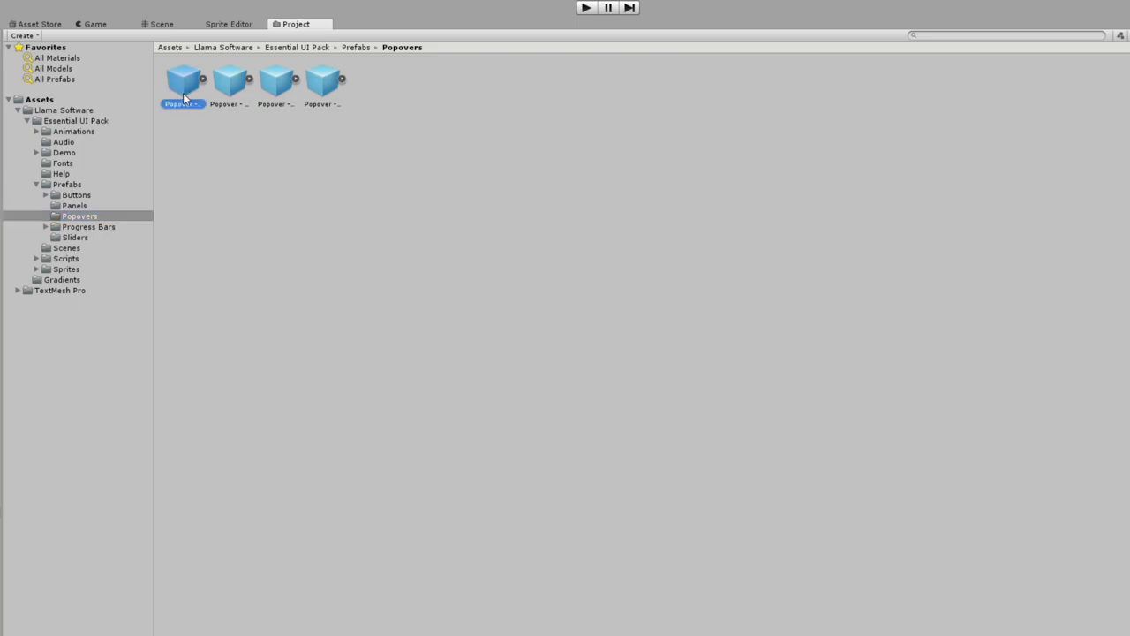
left_click(237, 92)
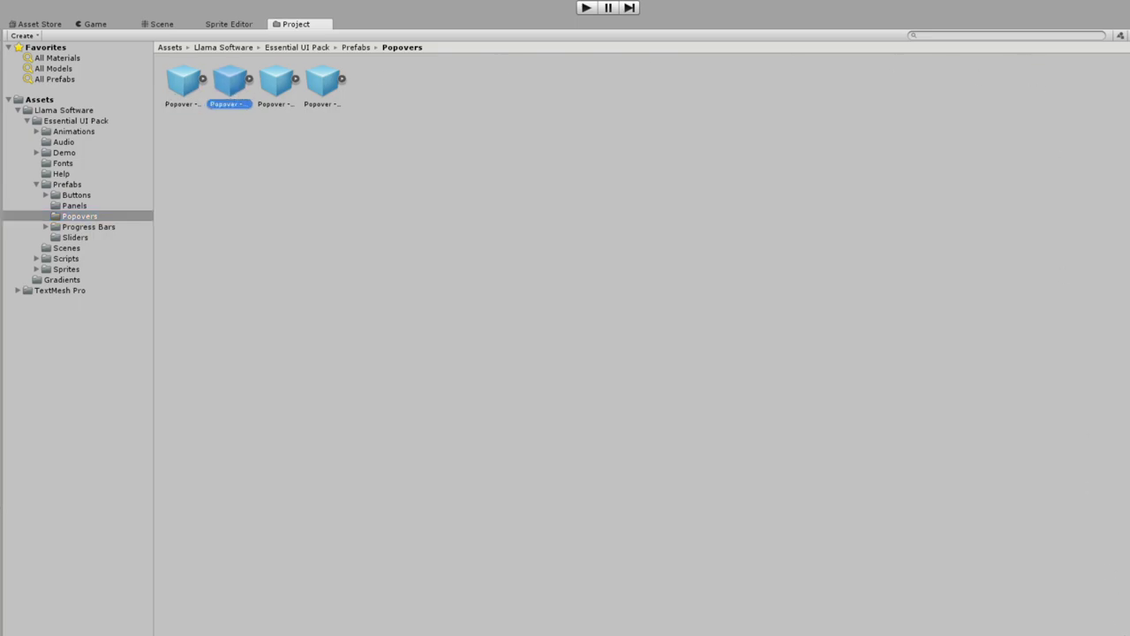
scroll(396, 303, "down", 5, "ctrl")
left_click(395, 303)
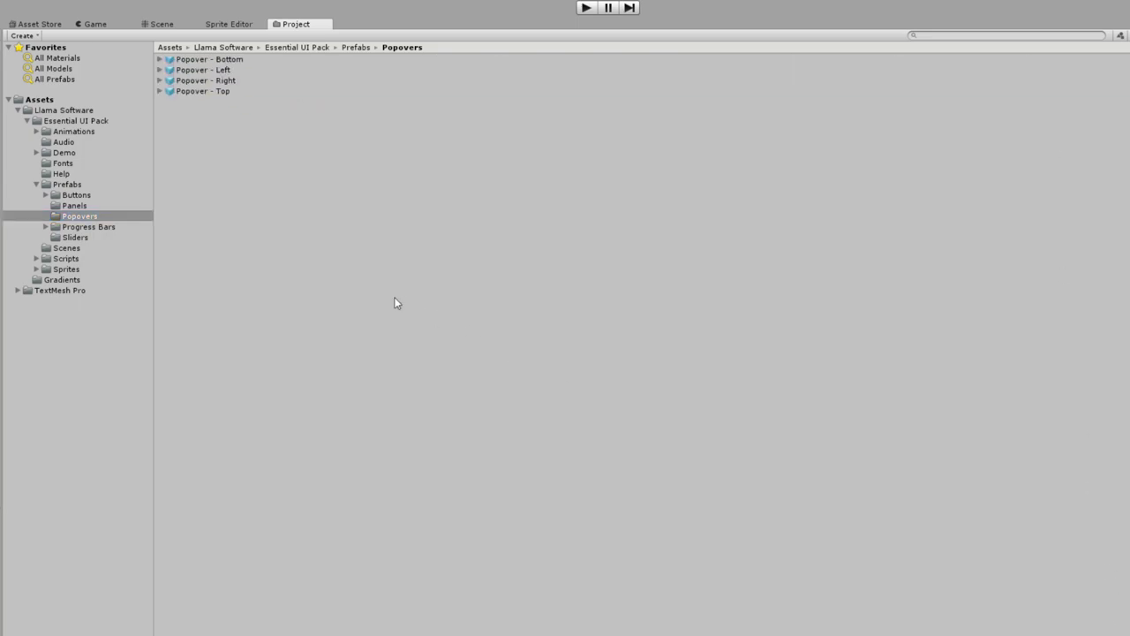
Browse the Linear and Radial progress bar prefabs and the Sliders prefabs.
left_click(86, 226)
left_click(189, 62)
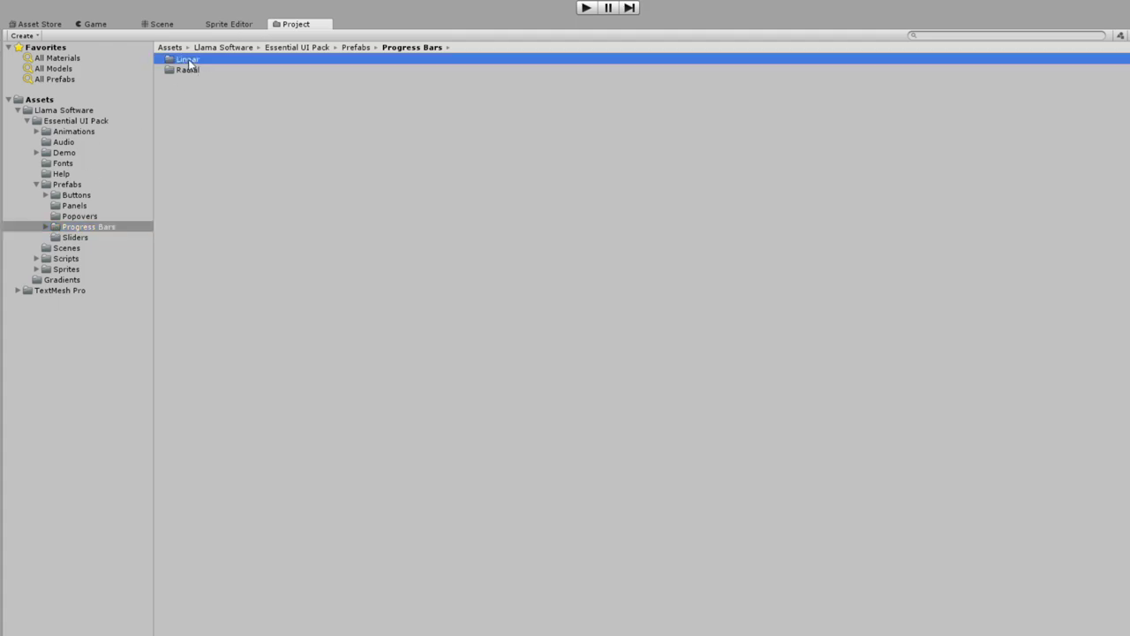
double_click(189, 62)
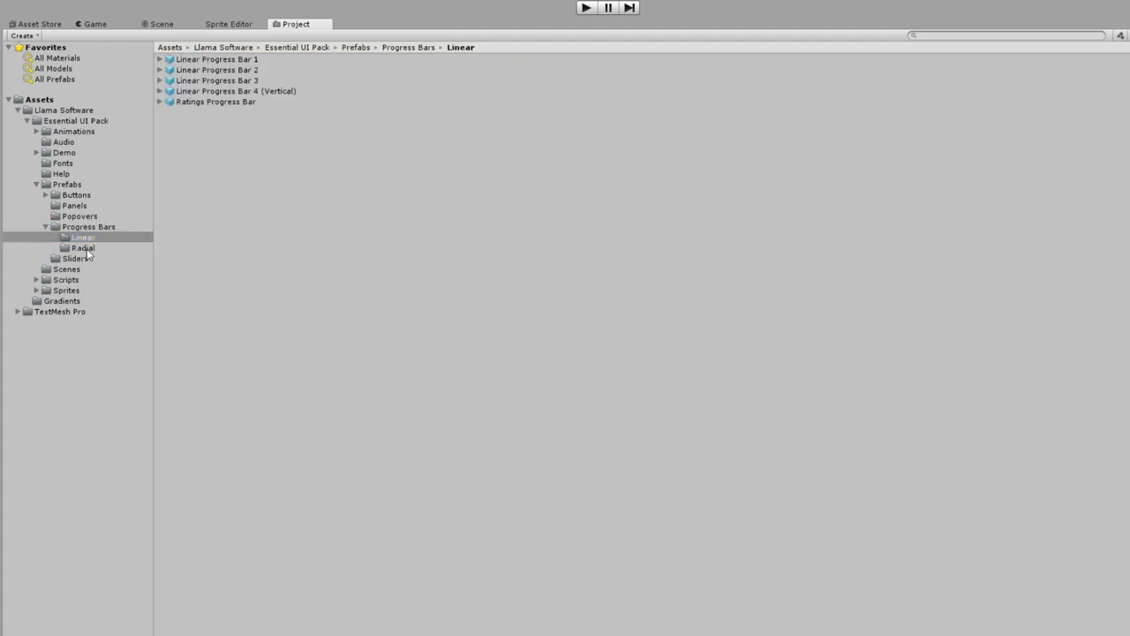
left_click(85, 249)
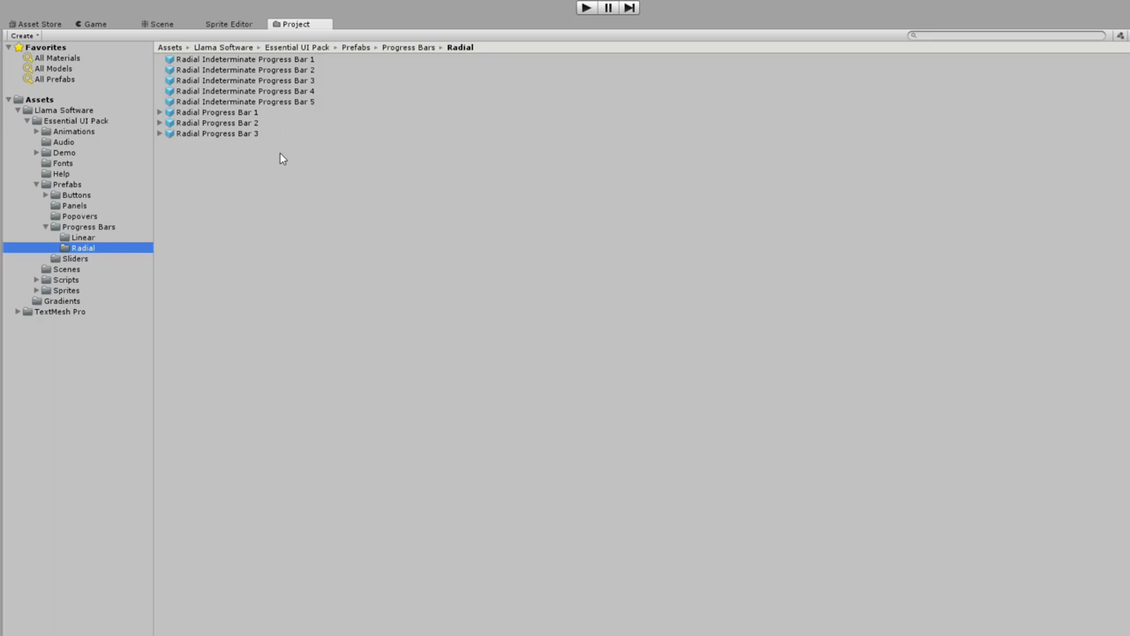
left_click(77, 260)
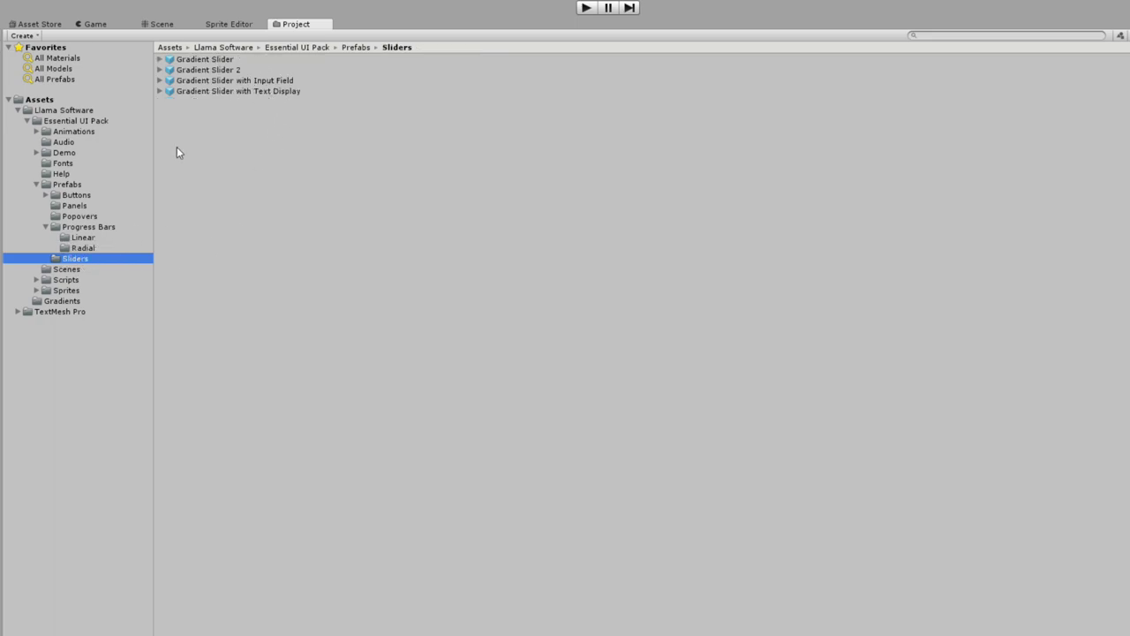
left_click(45, 226)
Select each Prefabs item in turn: Dropdown, Menu Tile, Modal, Multi Value Toggle, Radio Button, Toggle.
left_click(67, 183)
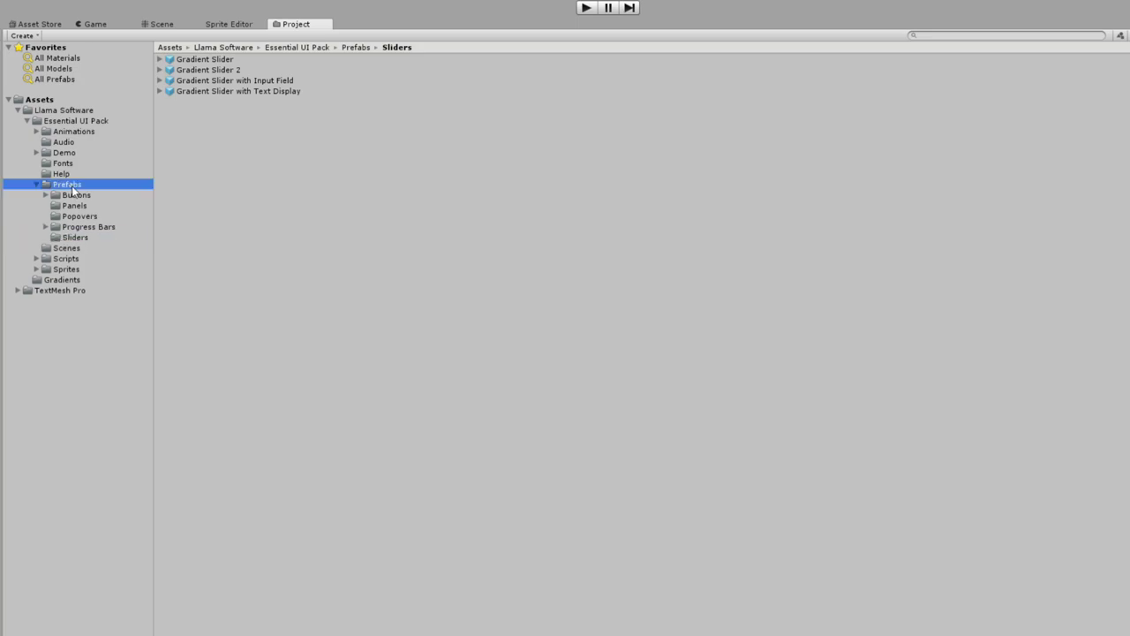
left_click(208, 115)
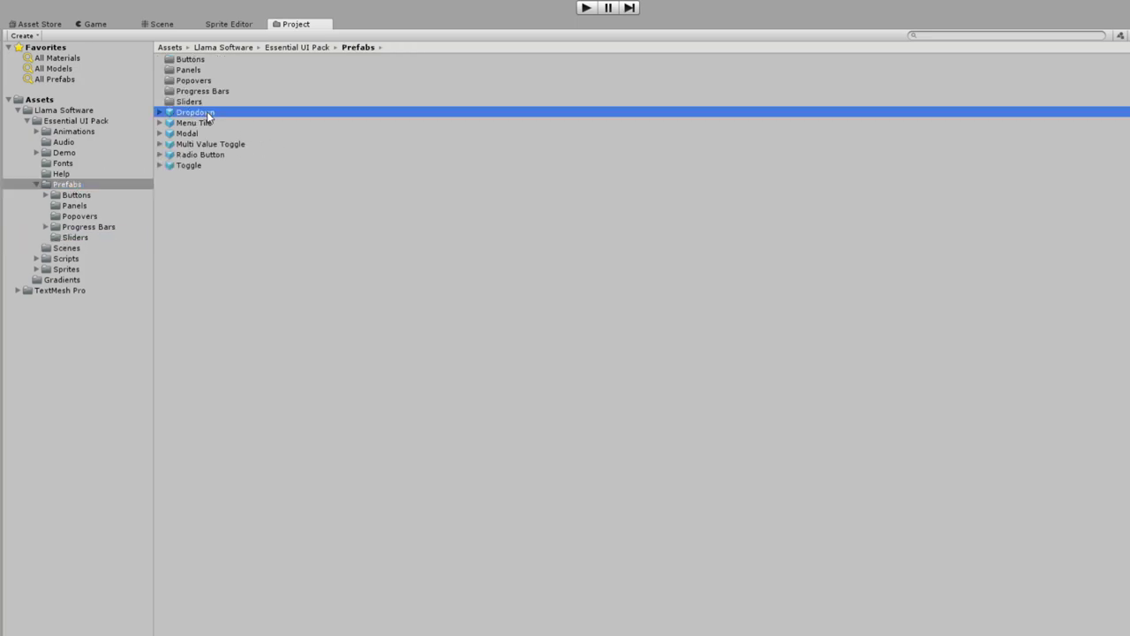
left_click(224, 126)
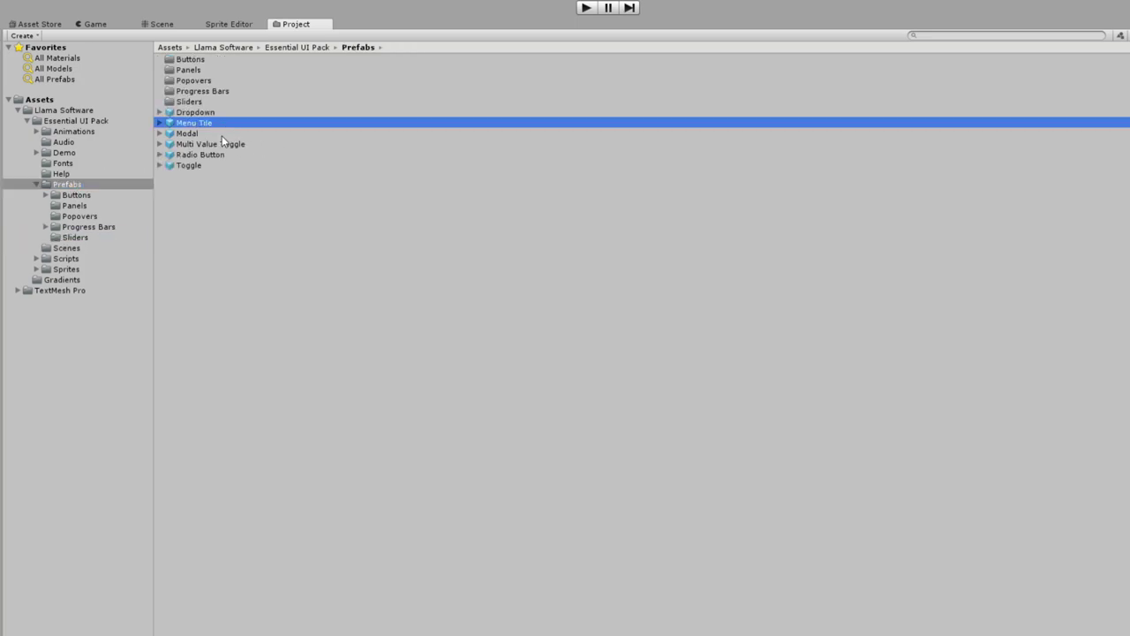
left_click(223, 134)
left_click(255, 147)
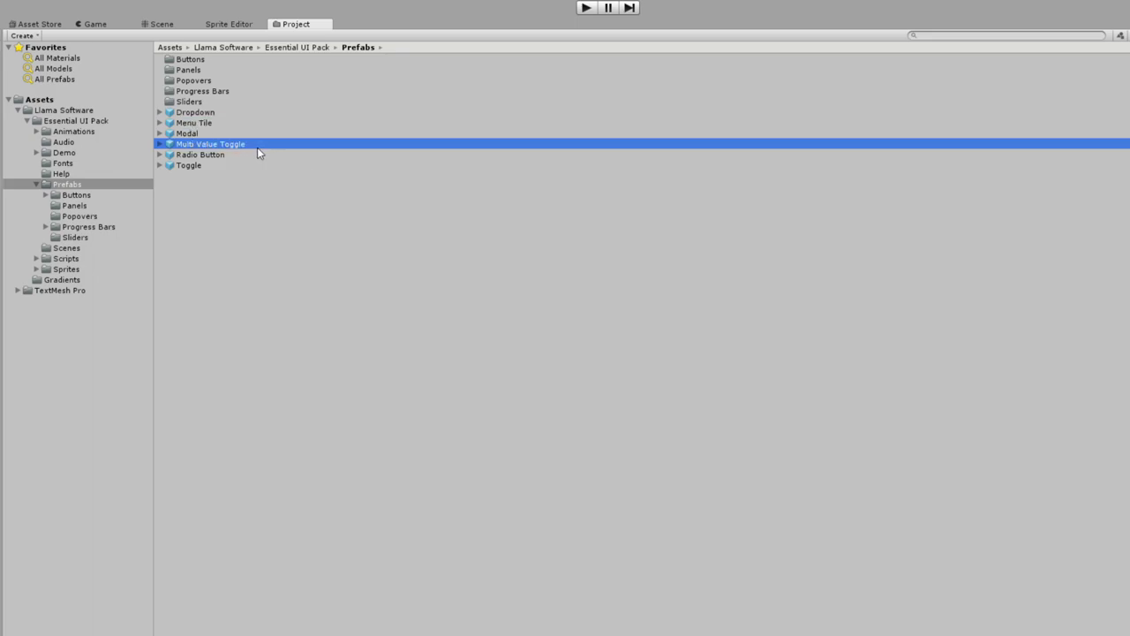
left_click(250, 156)
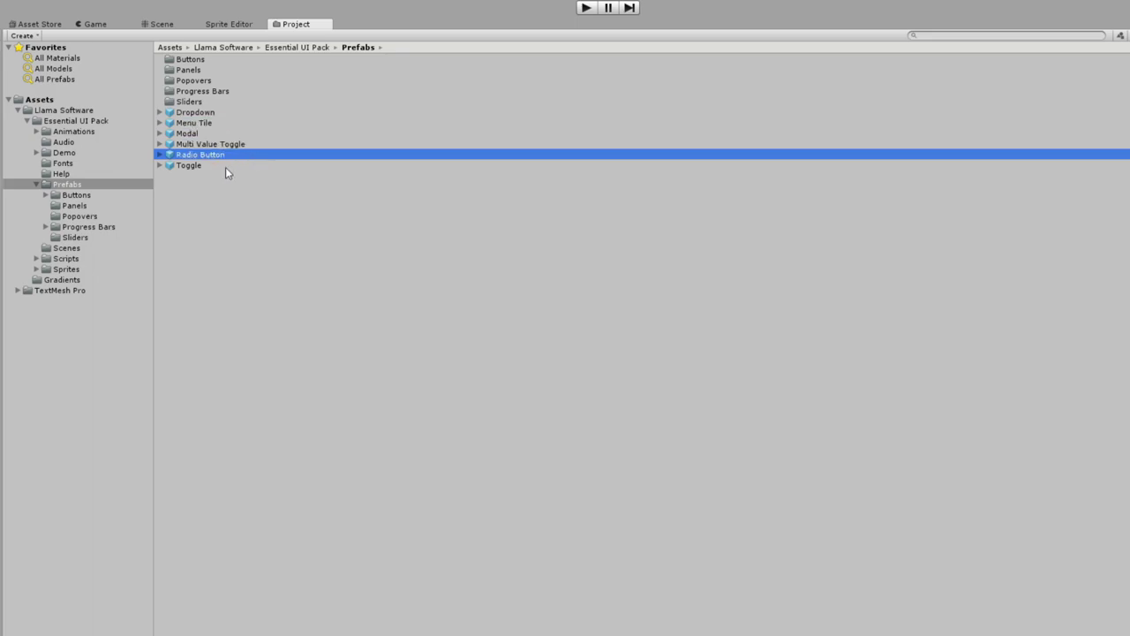
left_click(225, 167)
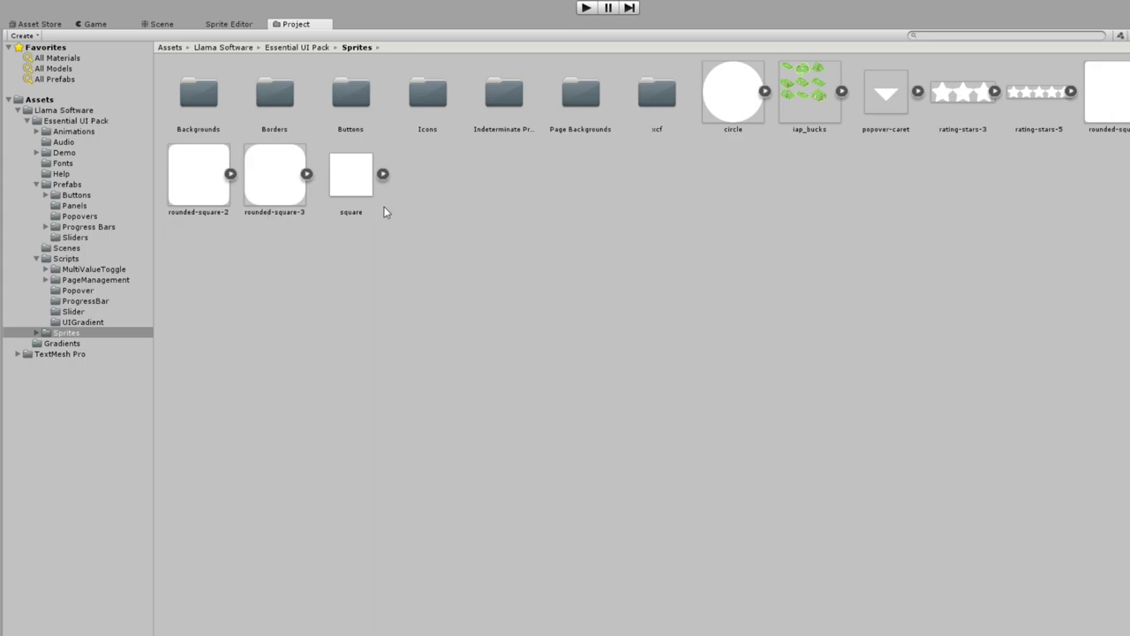
Open the Backgrounds, Borders and Buttons sprite folders in turn, ending in Sprites/Icons.
double_click(208, 93)
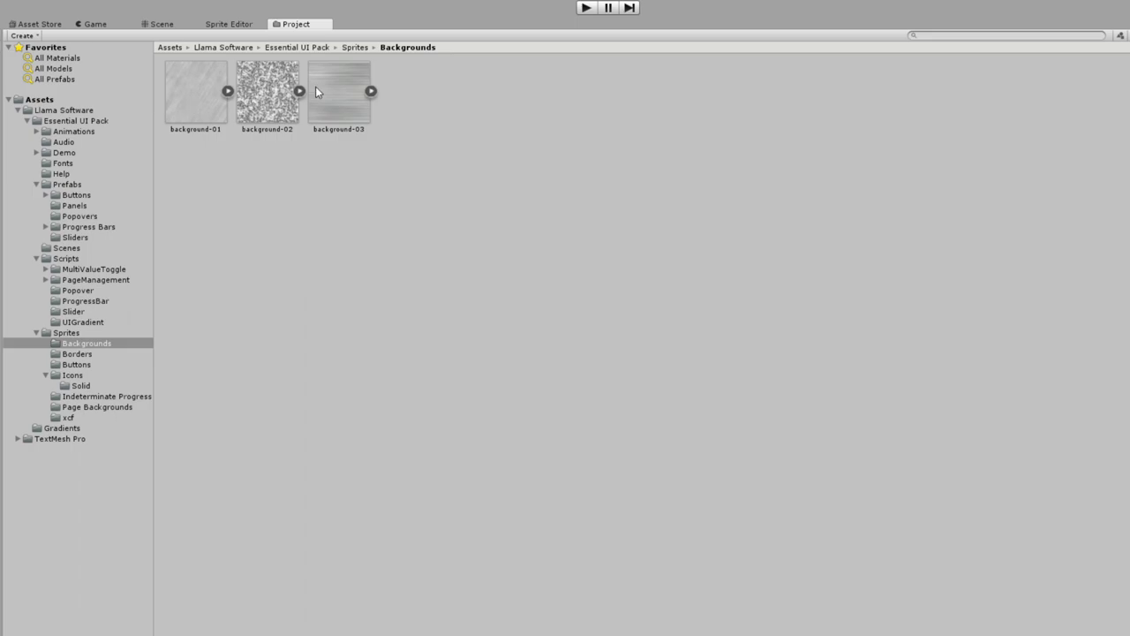
left_click(358, 48)
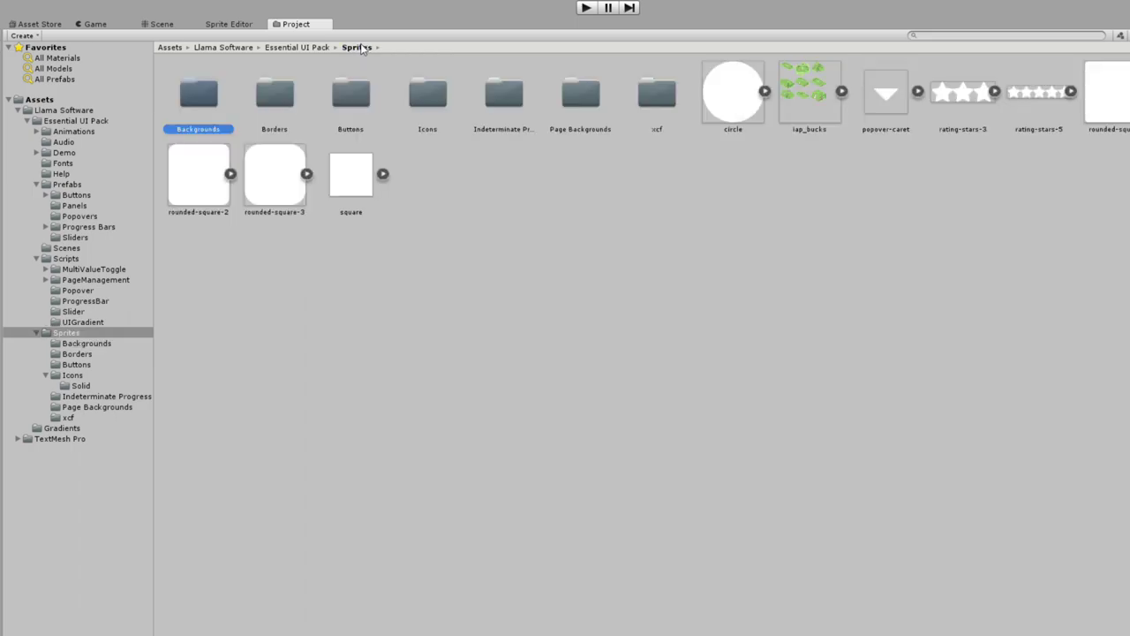
double_click(307, 92)
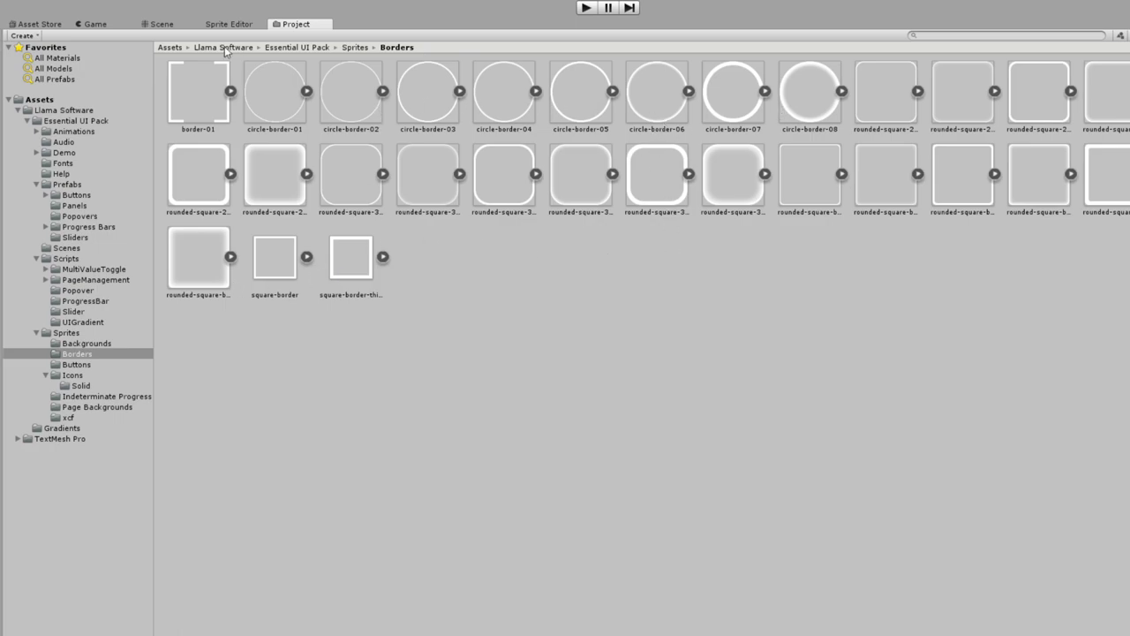
left_click(359, 52)
double_click(369, 101)
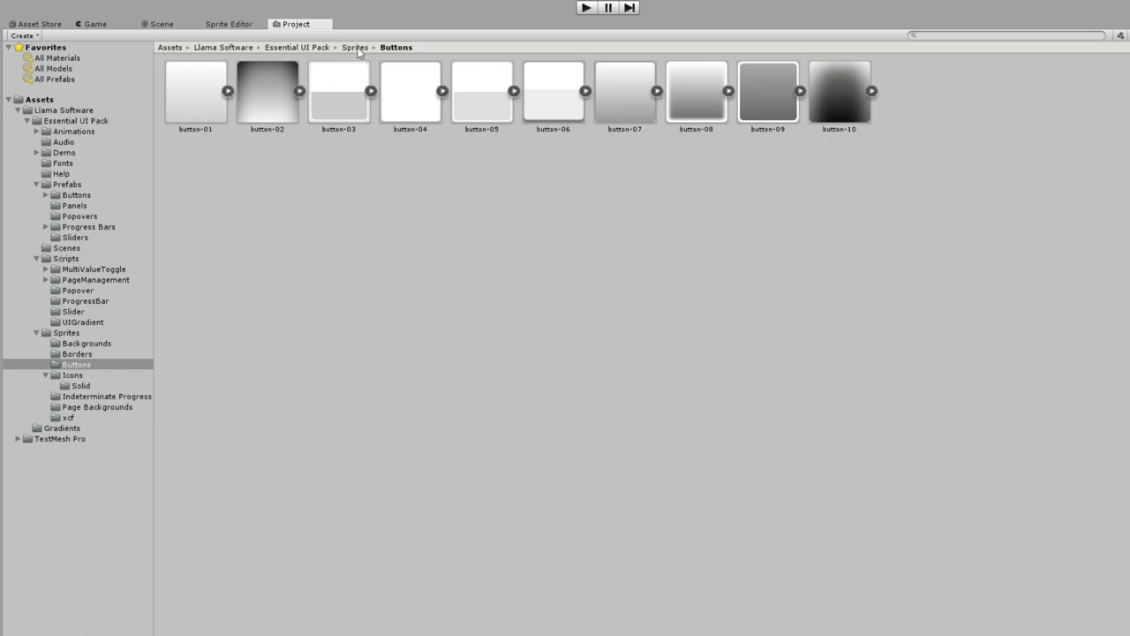
left_click(359, 51)
double_click(427, 96)
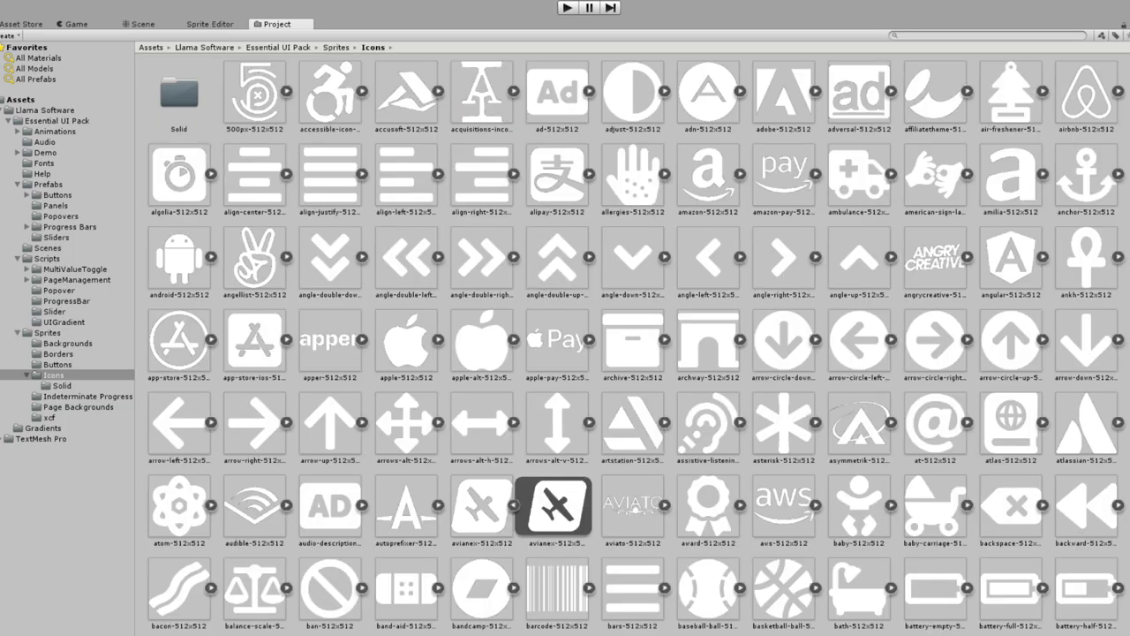
Scroll through the full set of 512×512 icons in Sprites/Icons.
scroll(1112, 310, "down", 5)
scroll(1112, 311, "down", 8)
scroll(1112, 310, "down", 6)
scroll(1113, 310, "down", 2)
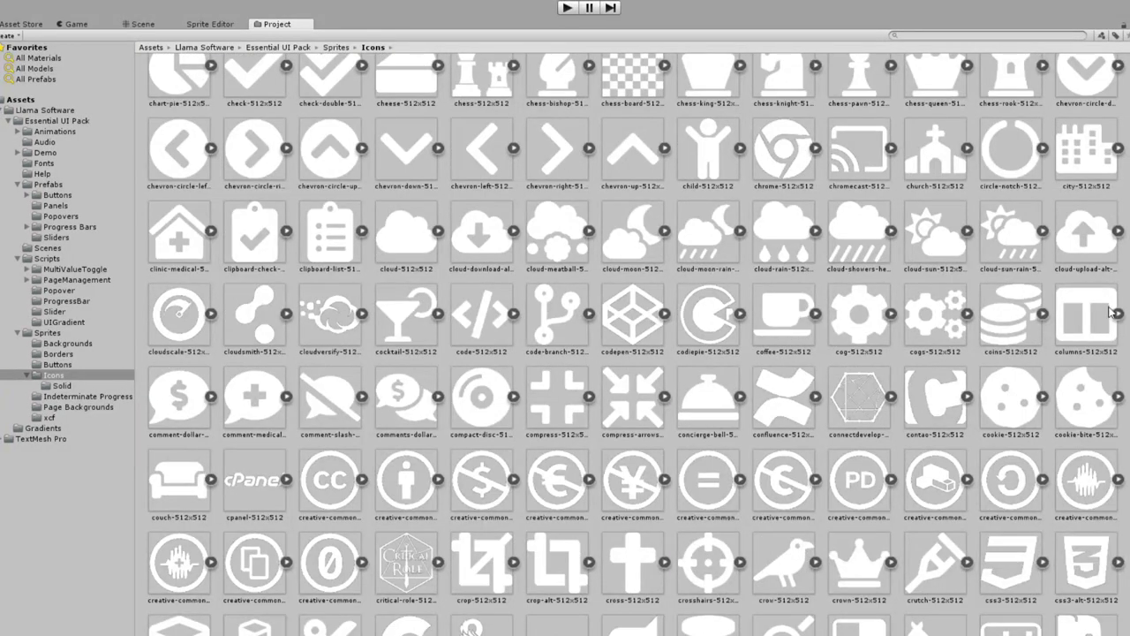
scroll(1112, 311, "down", 6)
scroll(1112, 327, "down", 6)
scroll(1123, 371, "down", 6)
scroll(1127, 437, "down", 6)
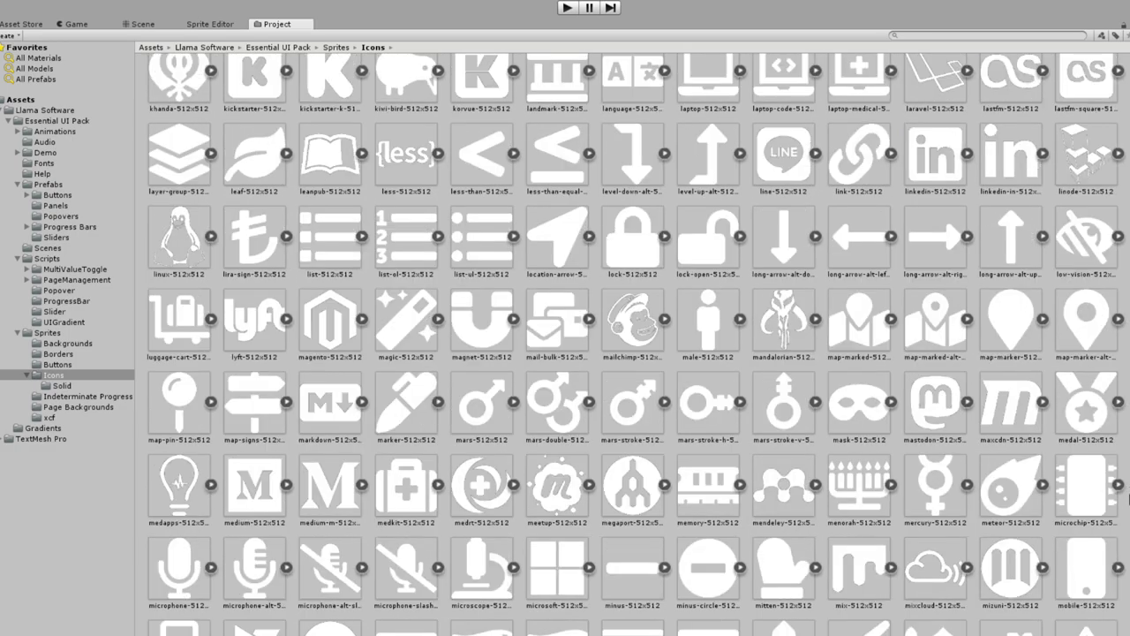
left_click_drag(1128, 499, 1046, 81)
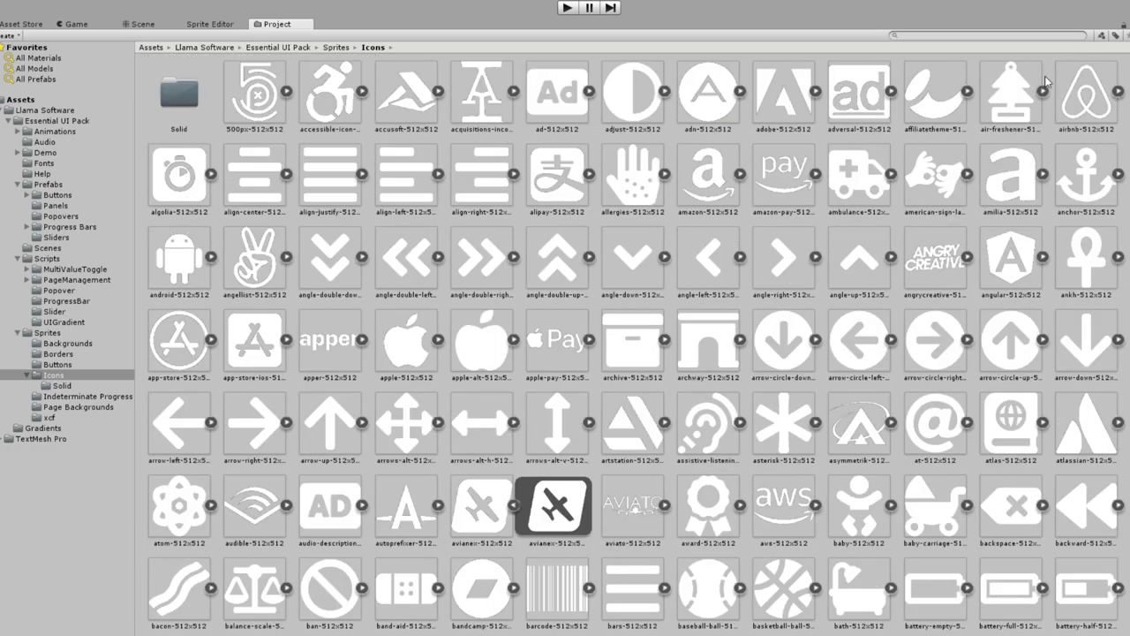
Browse the Solid icons subfolder, then show the Indeterminate Progress Indicators sprites.
double_click(201, 117)
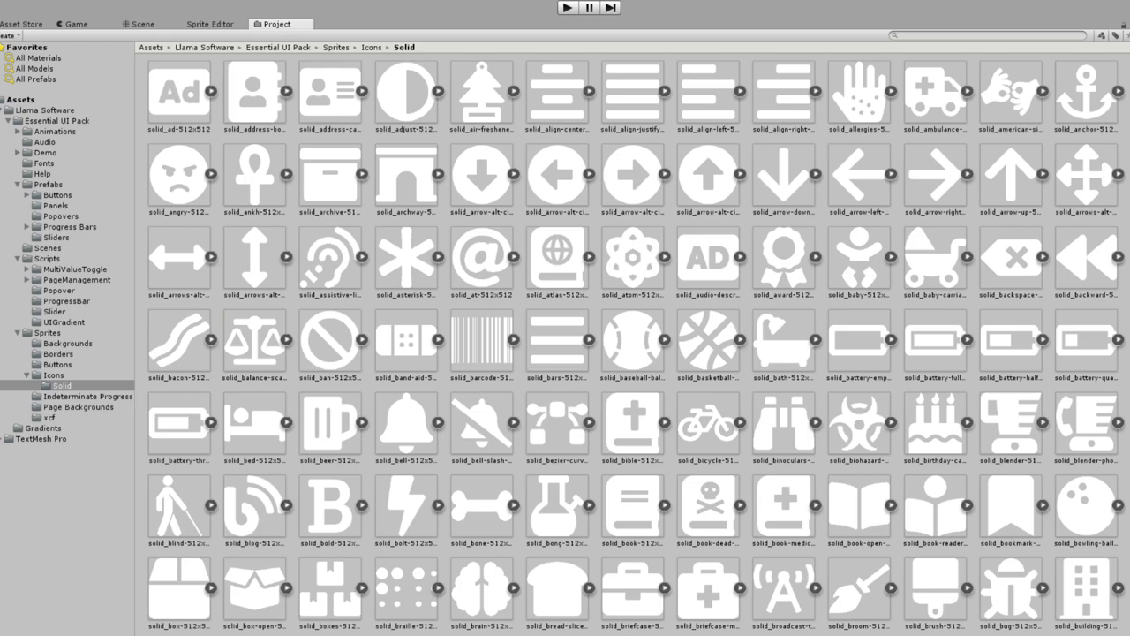
scroll(637, 345, "down", 2)
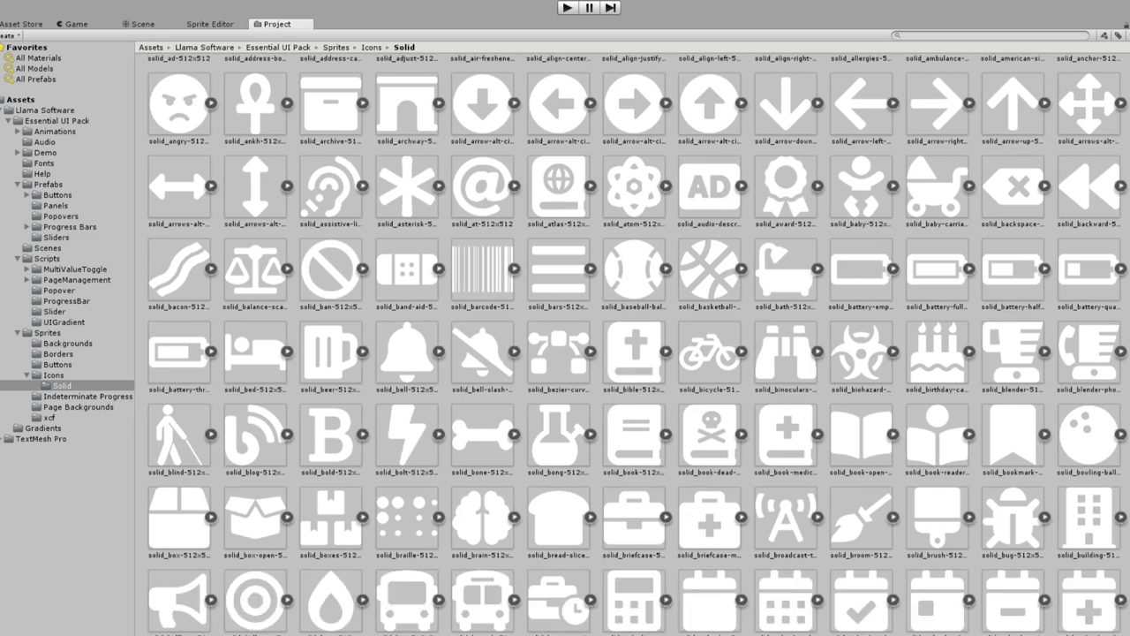
scroll(638, 344, "down", 5)
scroll(638, 344, "down", 15)
scroll(638, 345, "down", 15)
scroll(630, 430, "down", 15)
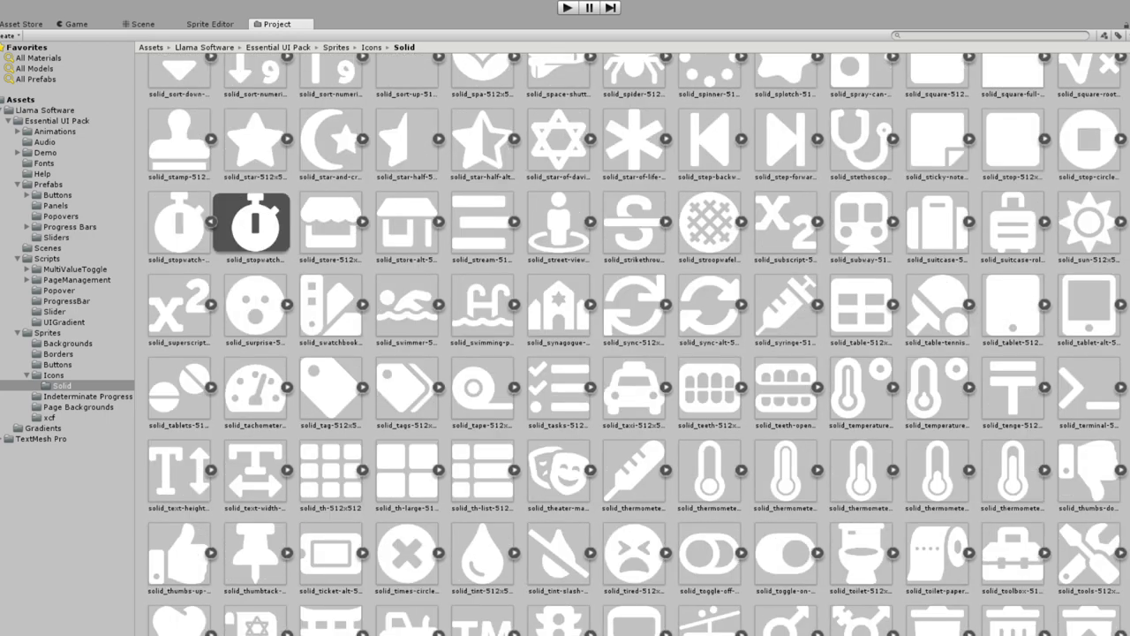
scroll(629, 430, "down", 15)
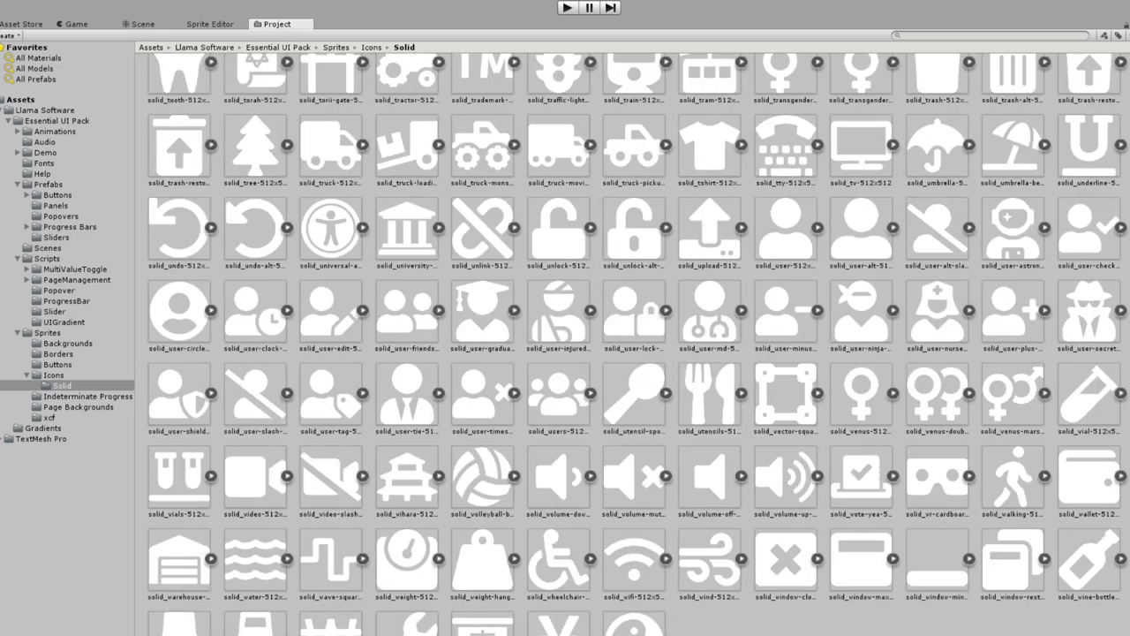
left_click(48, 377)
left_click(76, 398)
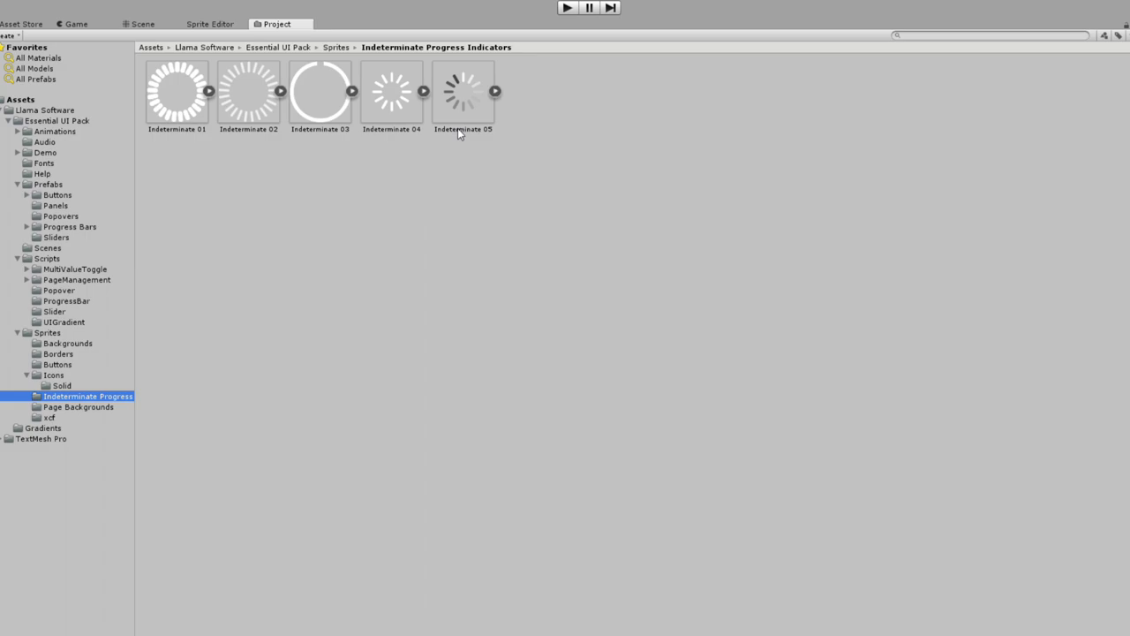
View the Page Backgrounds sprites and xcf files, then open Animations/Common's fade clips.
left_click(66, 408)
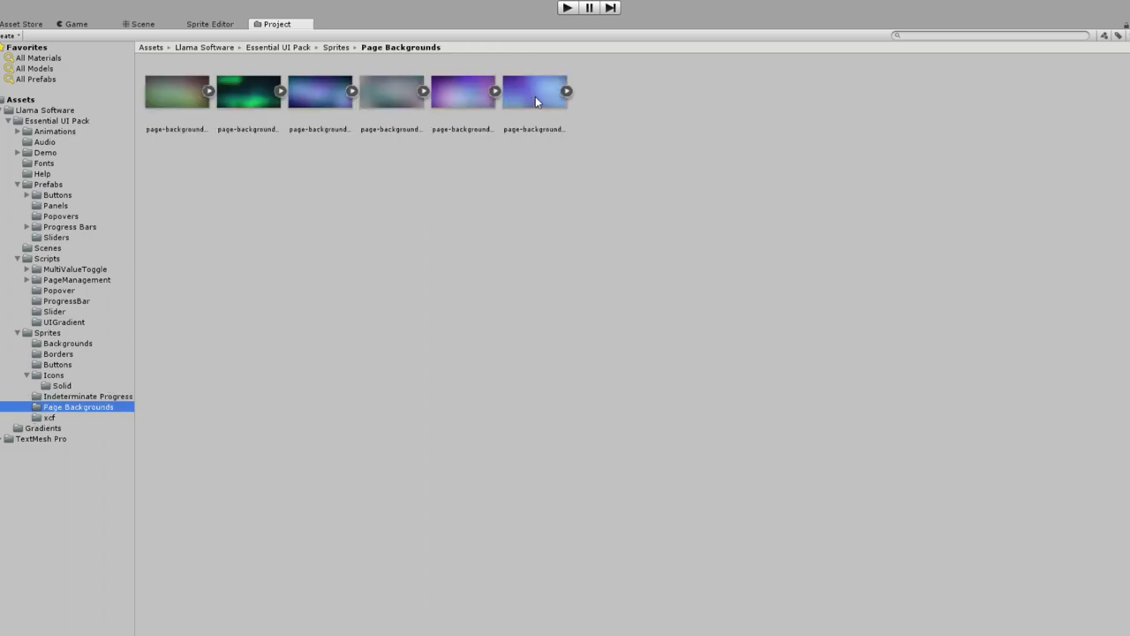
left_click(50, 417)
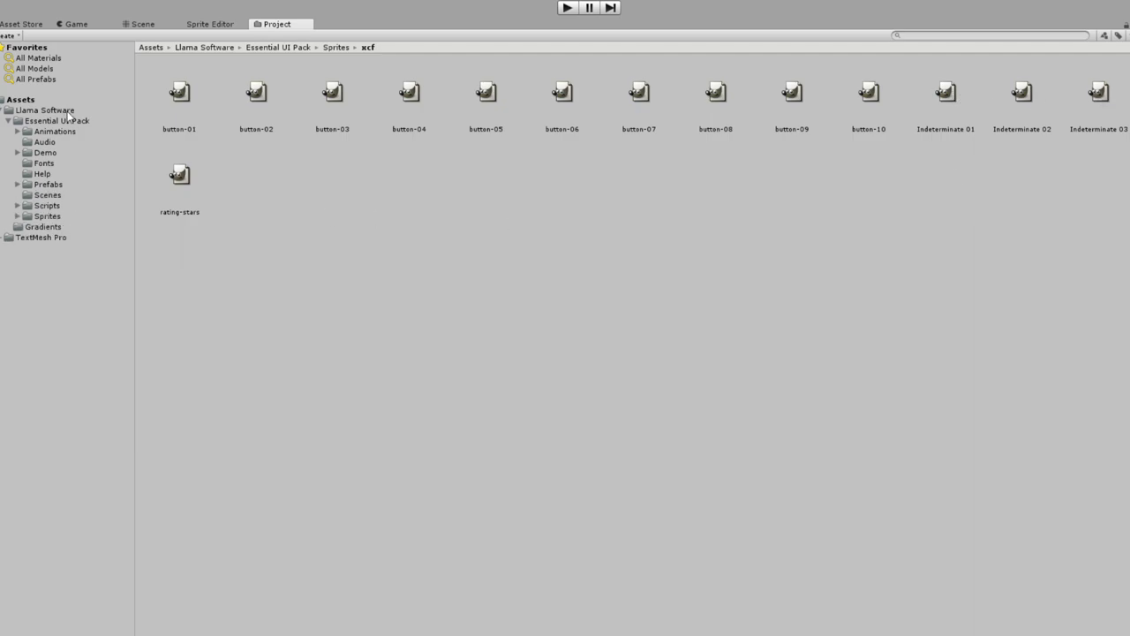
left_click(54, 131)
double_click(185, 92)
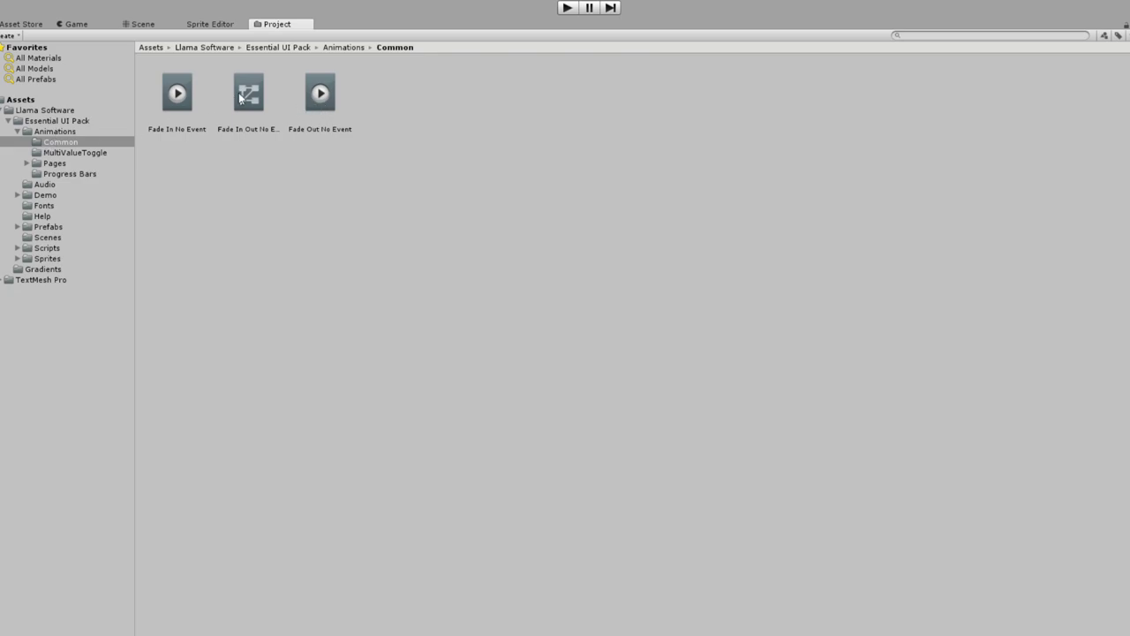
Browse the MultiValueToggle and Pages/Simple animations, then show Animations/Progress Bars.
left_click(70, 153)
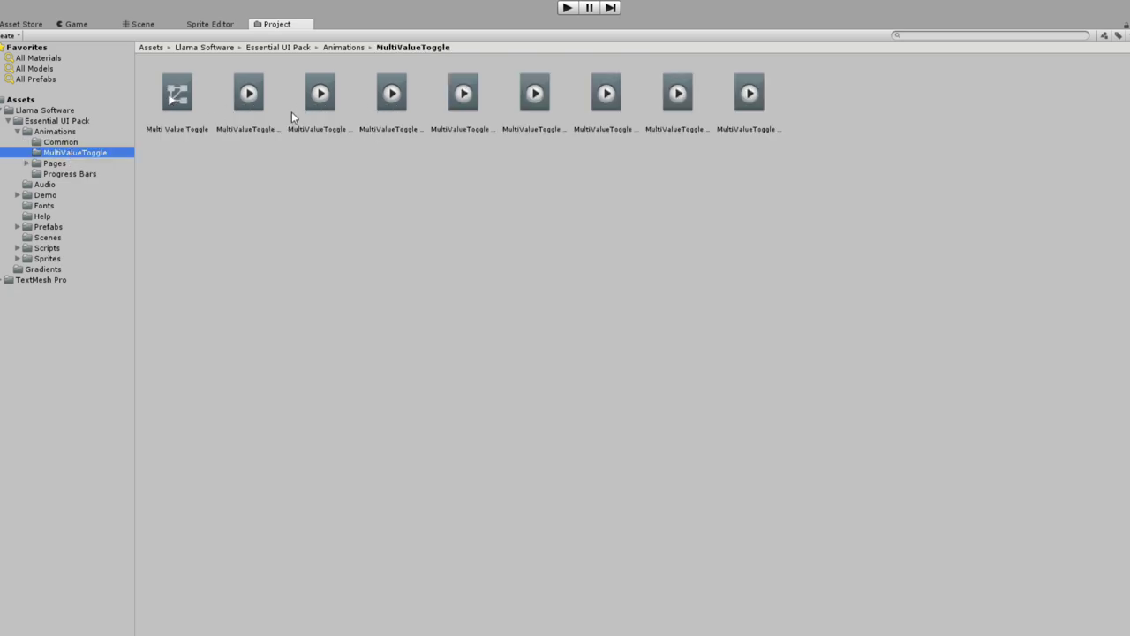
left_click(54, 164)
double_click(180, 98)
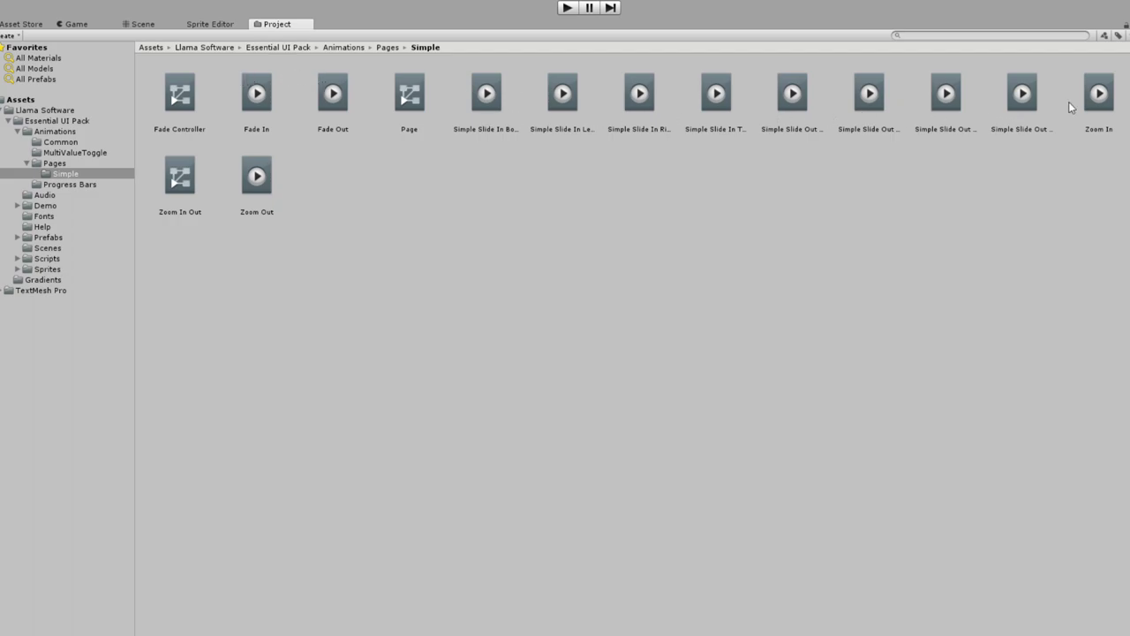
left_click(27, 163)
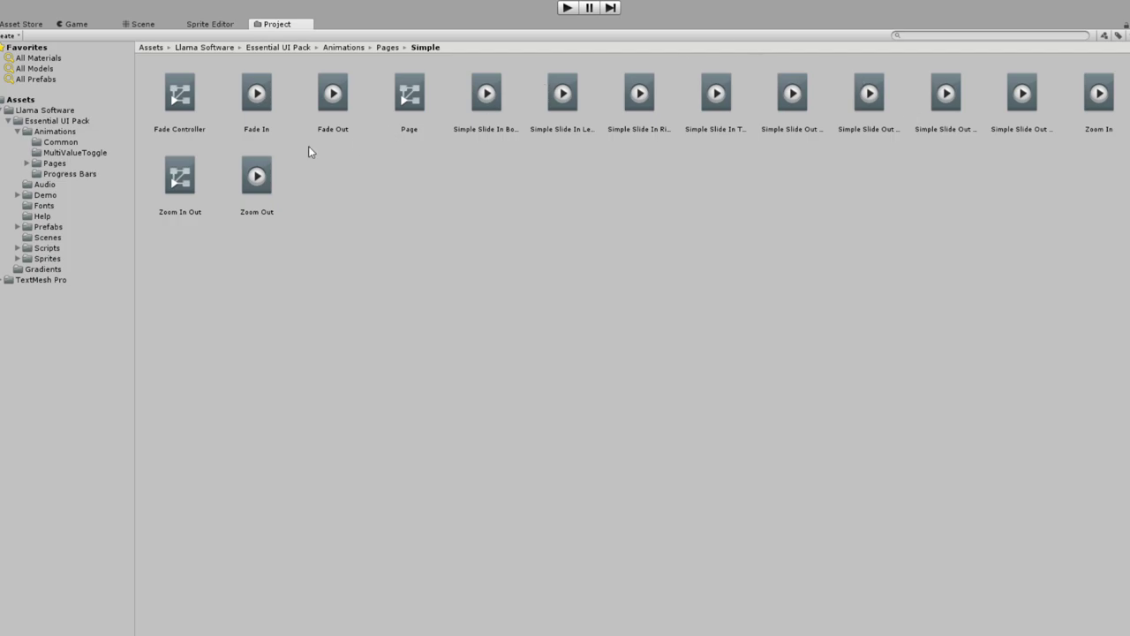
left_click(75, 175)
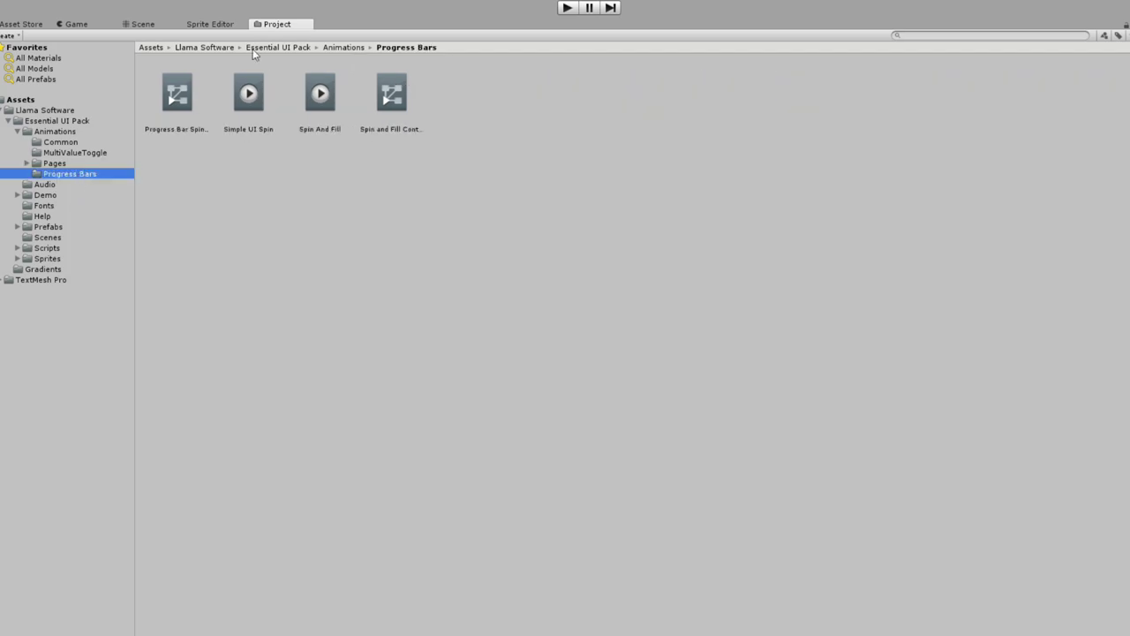